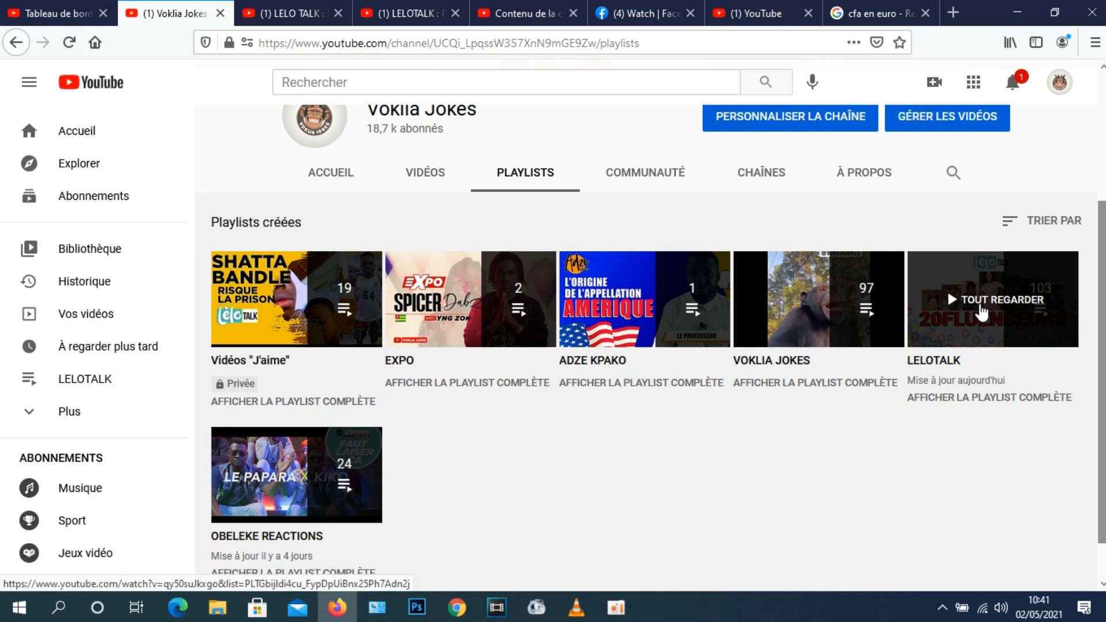
Switch to the YouTube Studio draft and create a new public playlist titled TEST from the video's playlist options
left_click(505, 2)
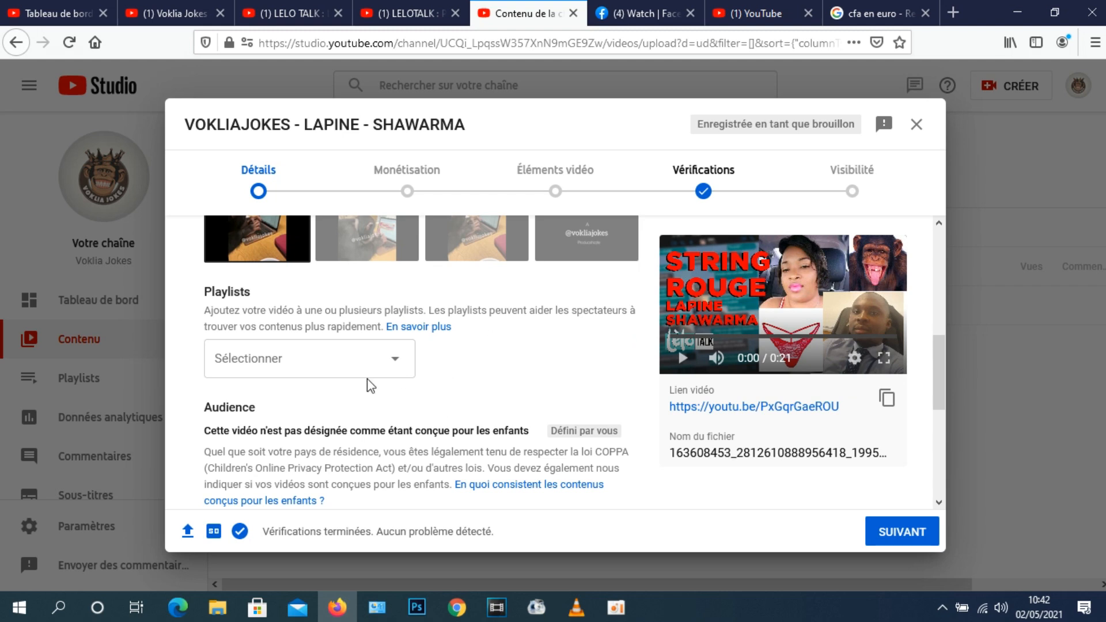
left_click(394, 363)
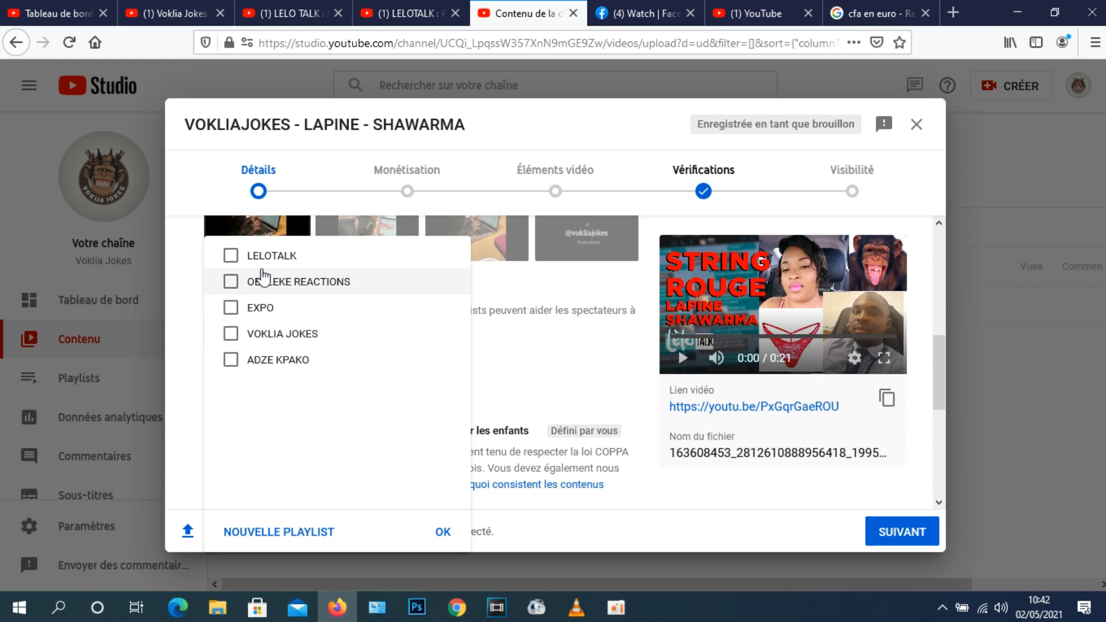
left_click(275, 538)
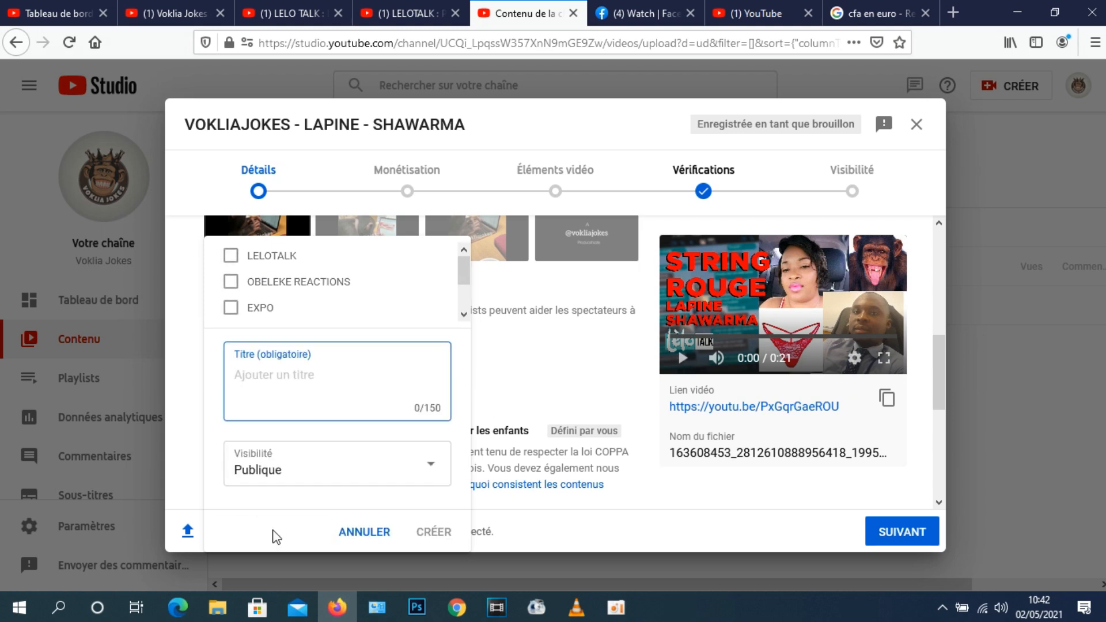
type("TEST")
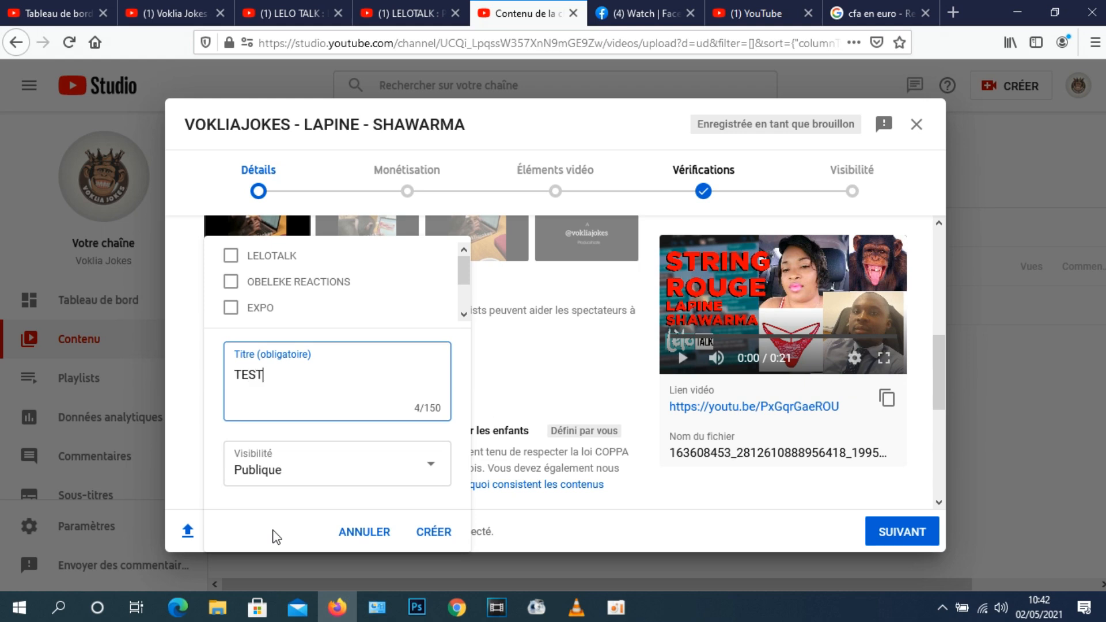
left_click(441, 539)
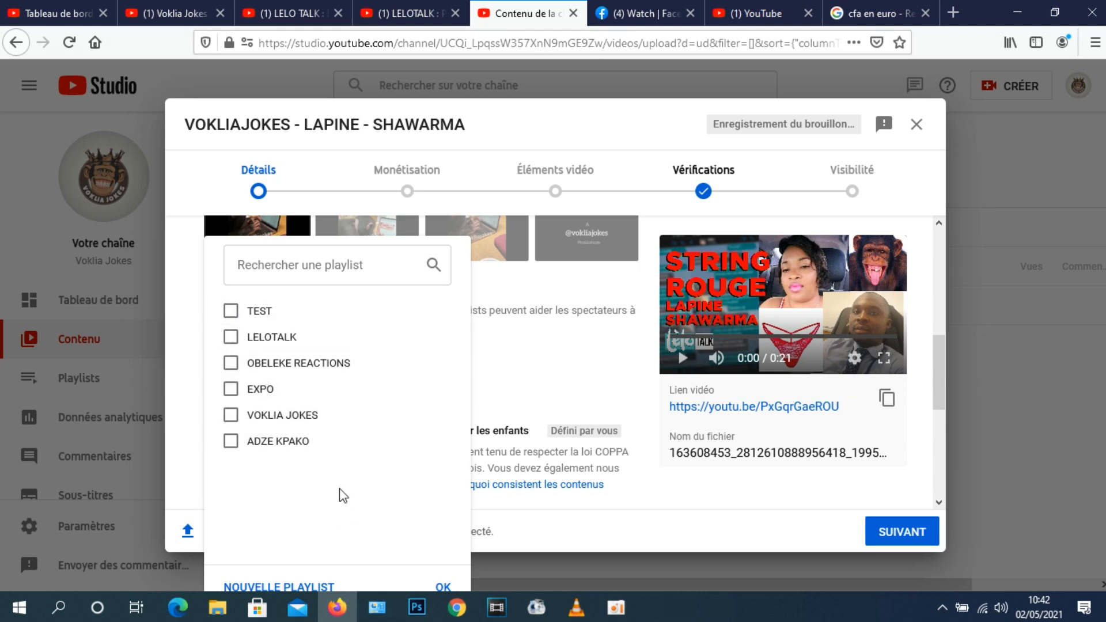
Assign the draft video to the VOKLIA JOKES playlist only, leaving the TEST playlist unselected
left_click(231, 313)
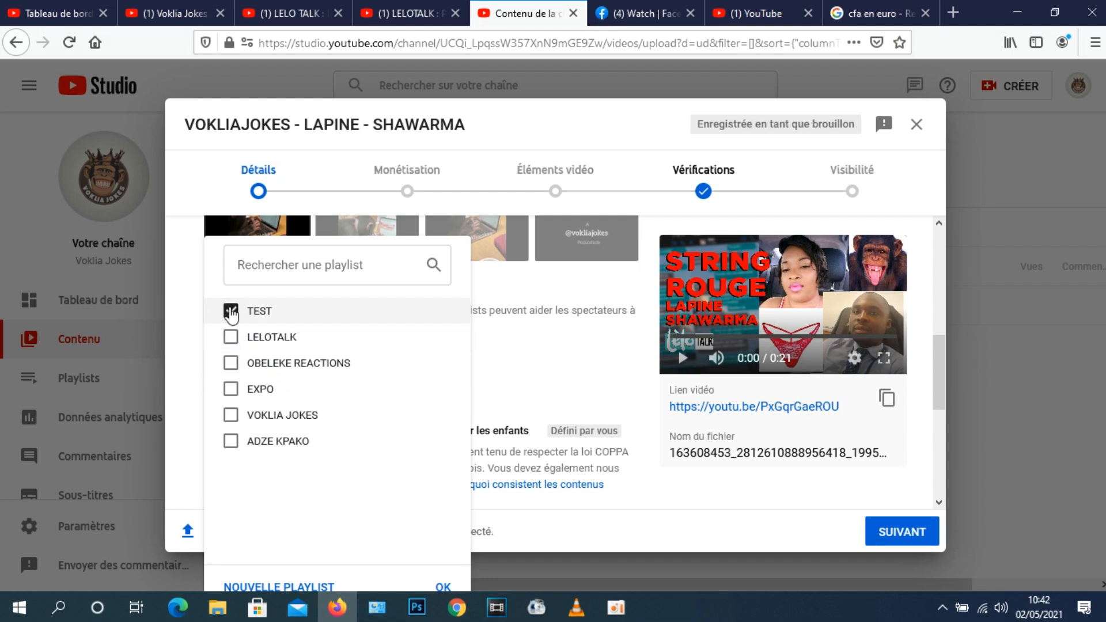
left_click(231, 312)
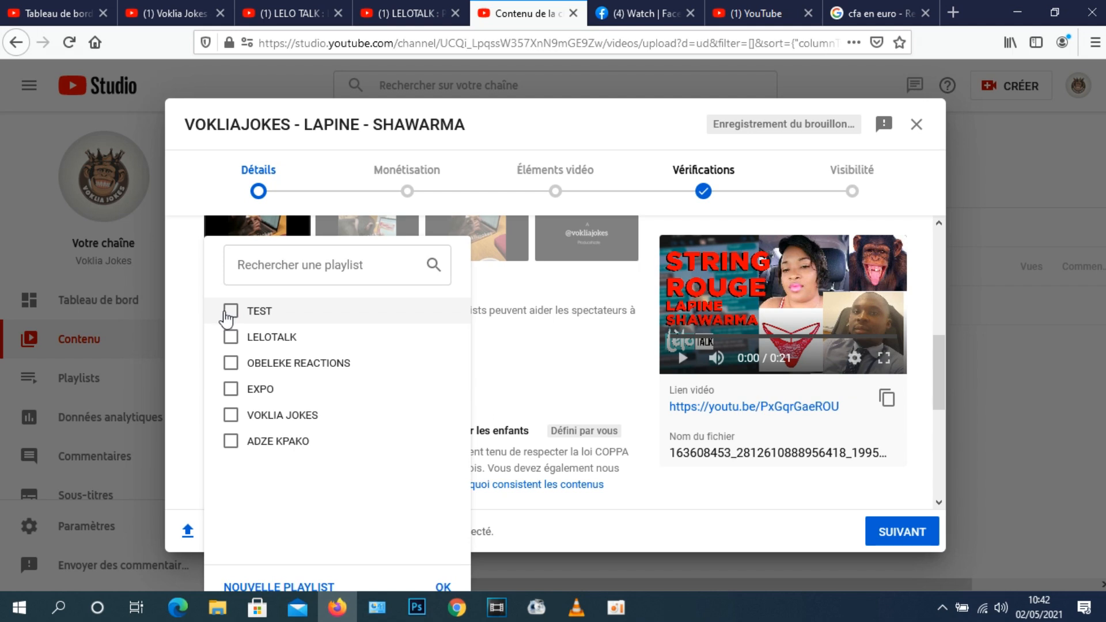
left_click(231, 415)
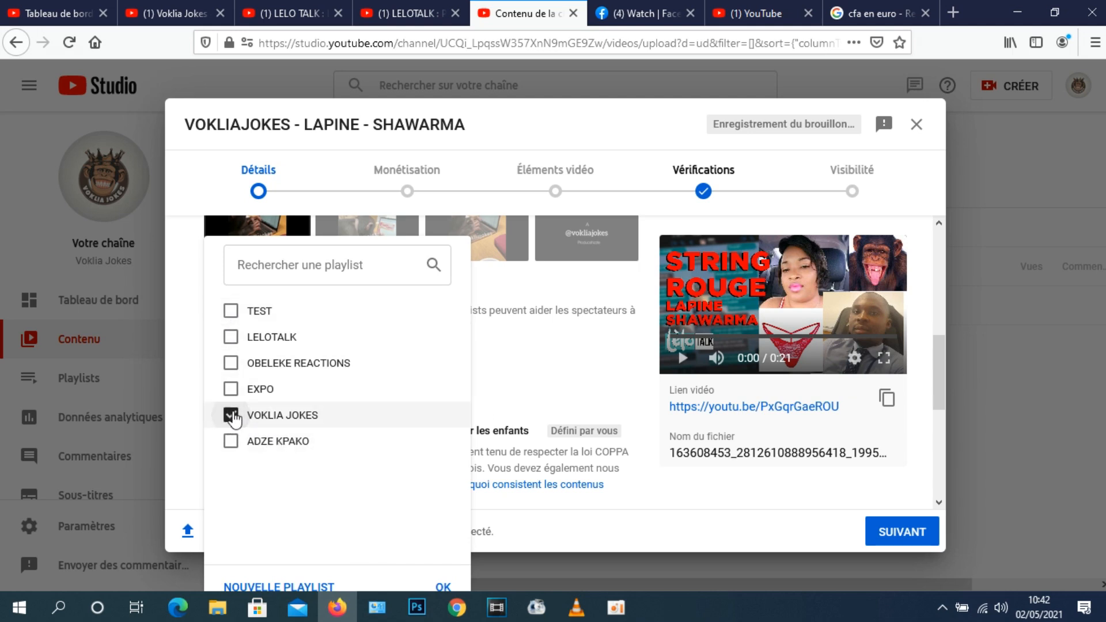
left_click(444, 586)
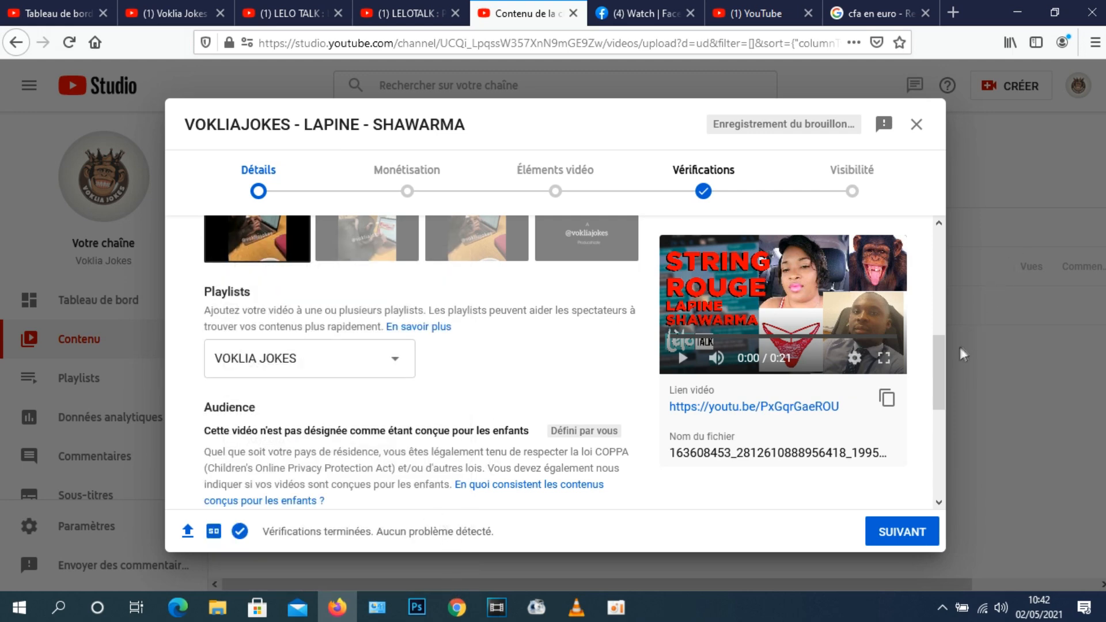
Proceed past the video details to the Monétisation stage and set the video's monetisation to Activer
scroll(942, 392, "down", 3)
left_click_drag(941, 397, 937, 454)
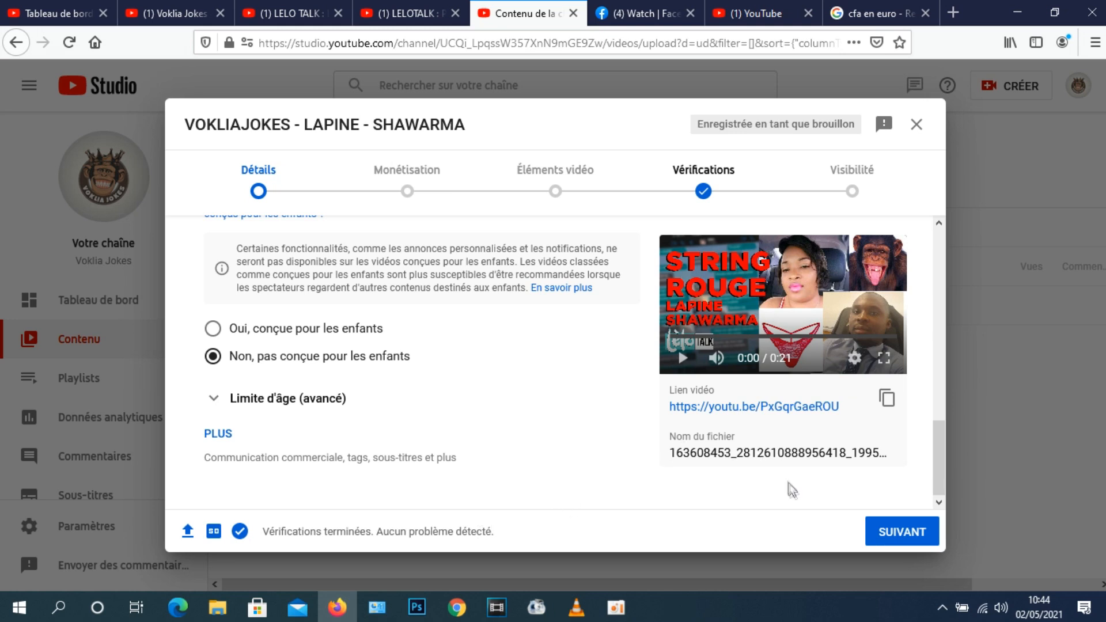
left_click(891, 535)
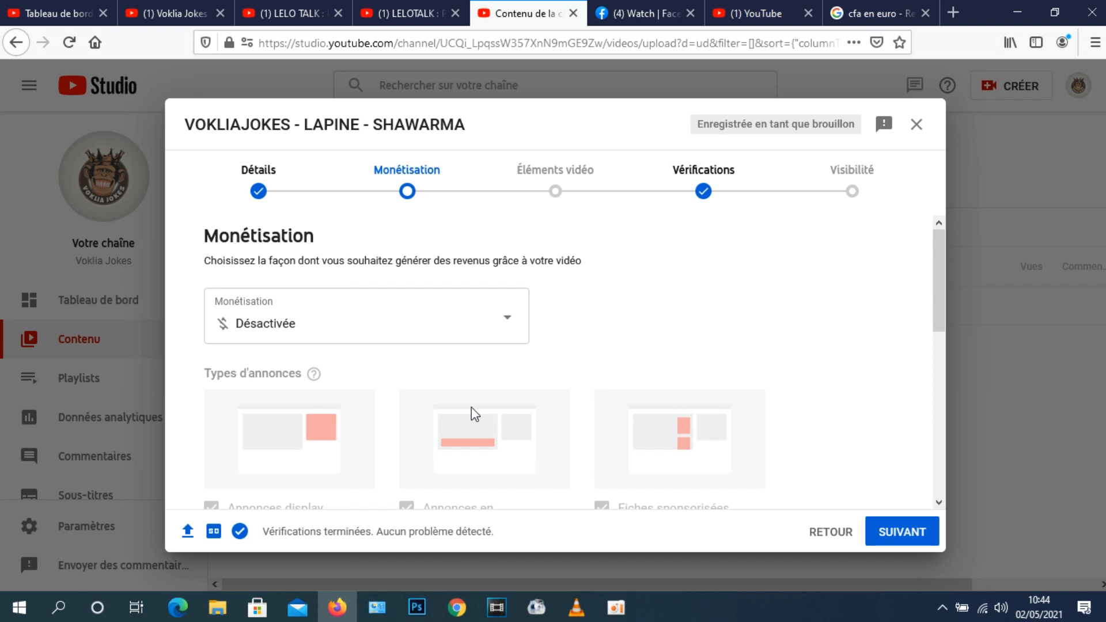
left_click(508, 316)
left_click(254, 320)
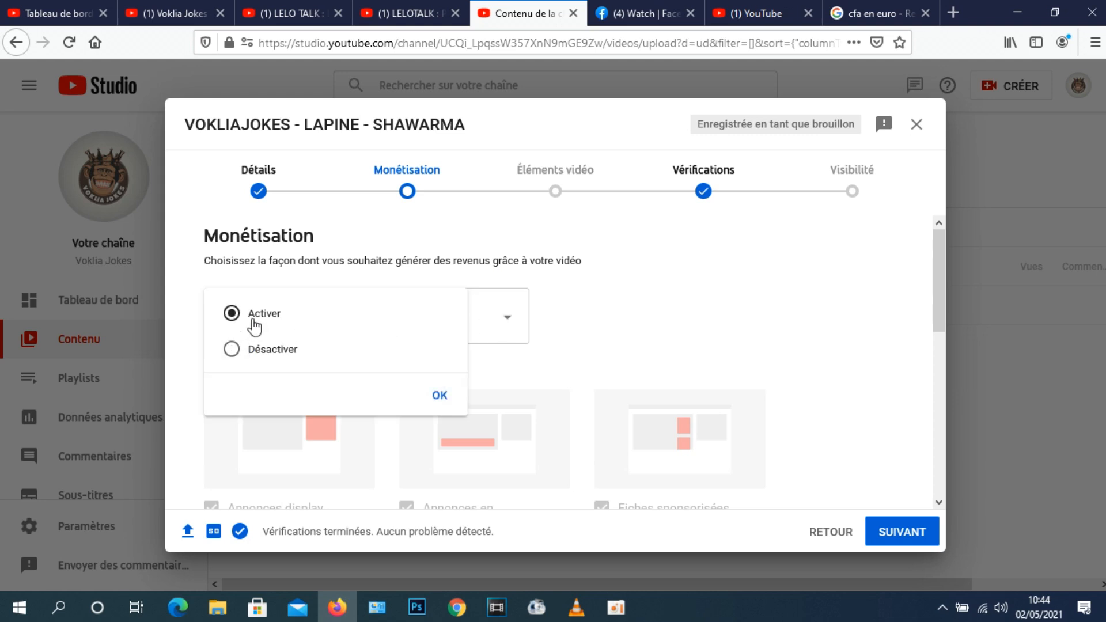
left_click(439, 397)
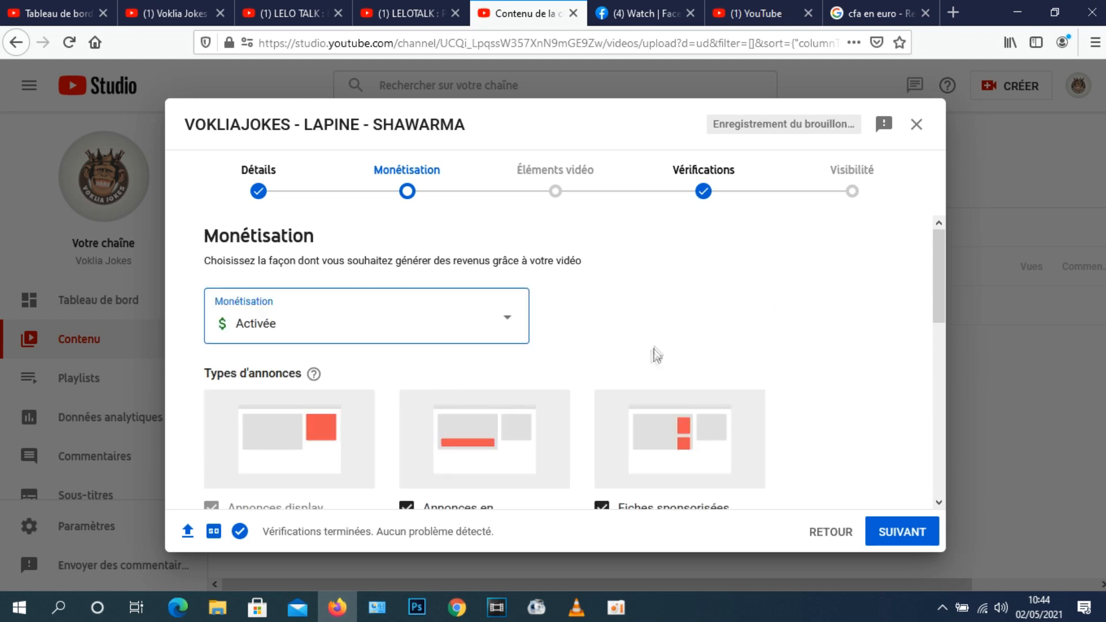
Review the available ad types and the pre-roll, mid-roll and post-roll ad placement options for the video
mouse_move(939, 240)
left_mouse_down()
mouse_move(935, 316)
mouse_move(930, 247)
left_mouse_up()
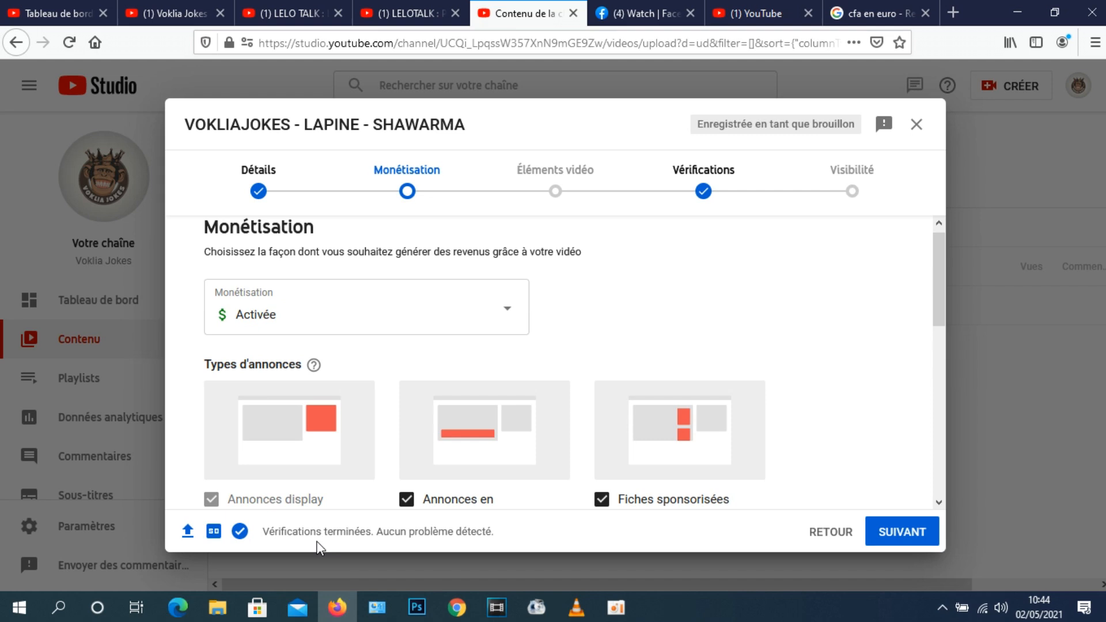
left_click_drag(938, 254, 941, 358)
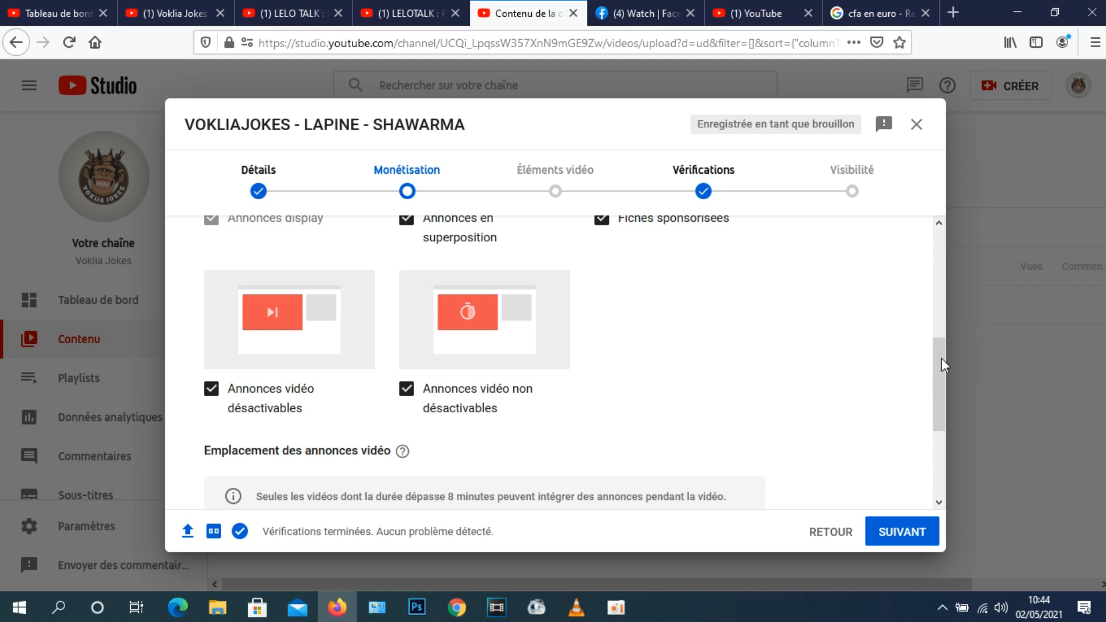
left_click_drag(941, 358, 941, 268)
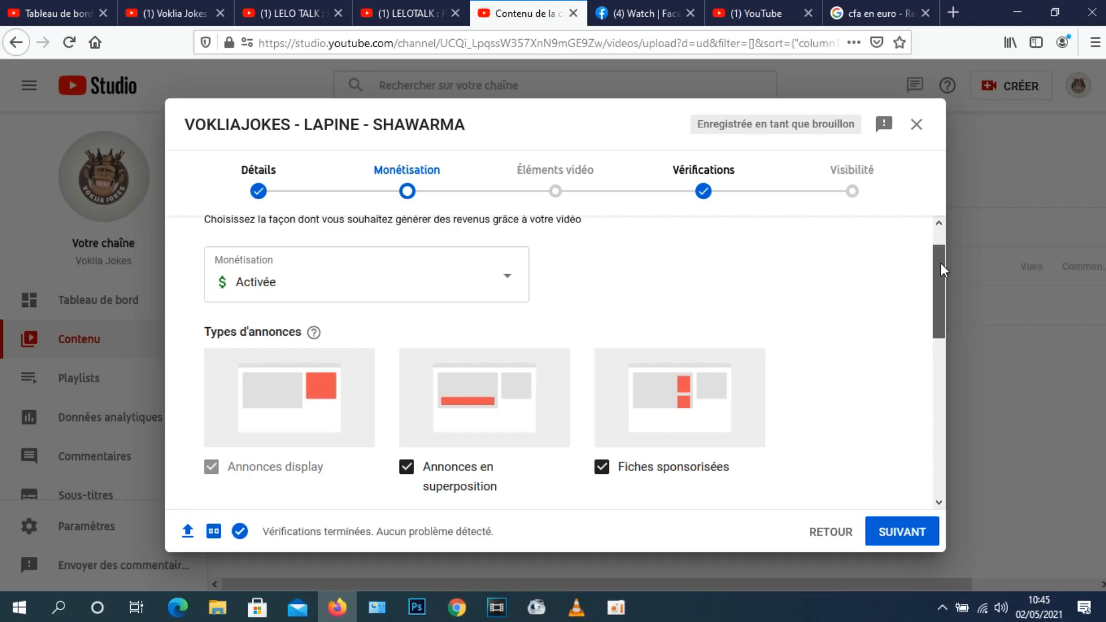
left_click_drag(940, 262, 953, 429)
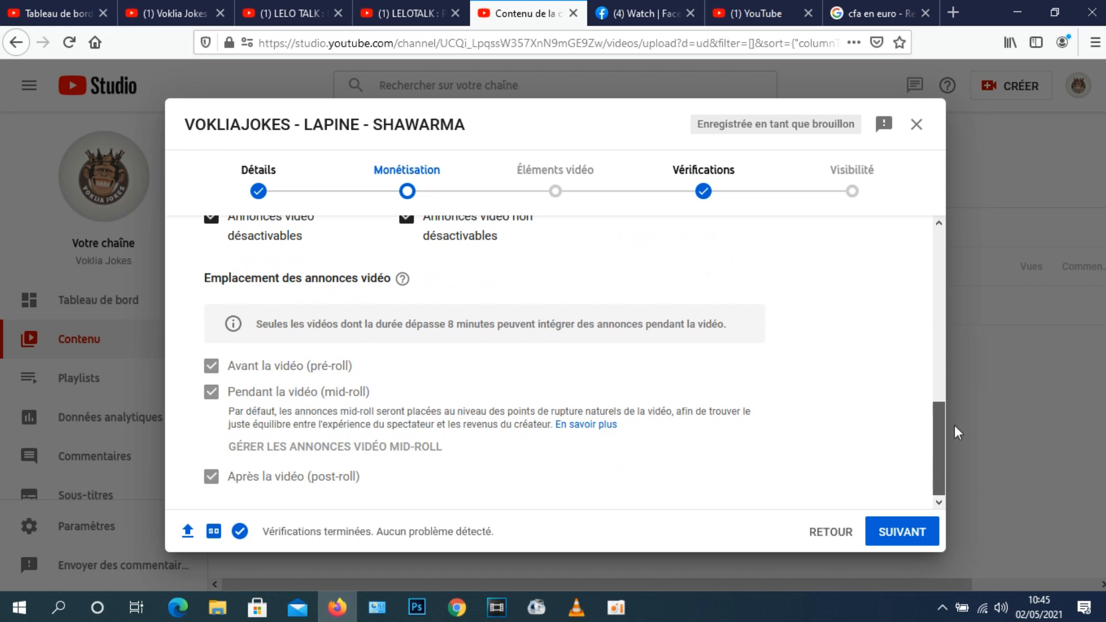
left_click_drag(951, 453, 945, 371)
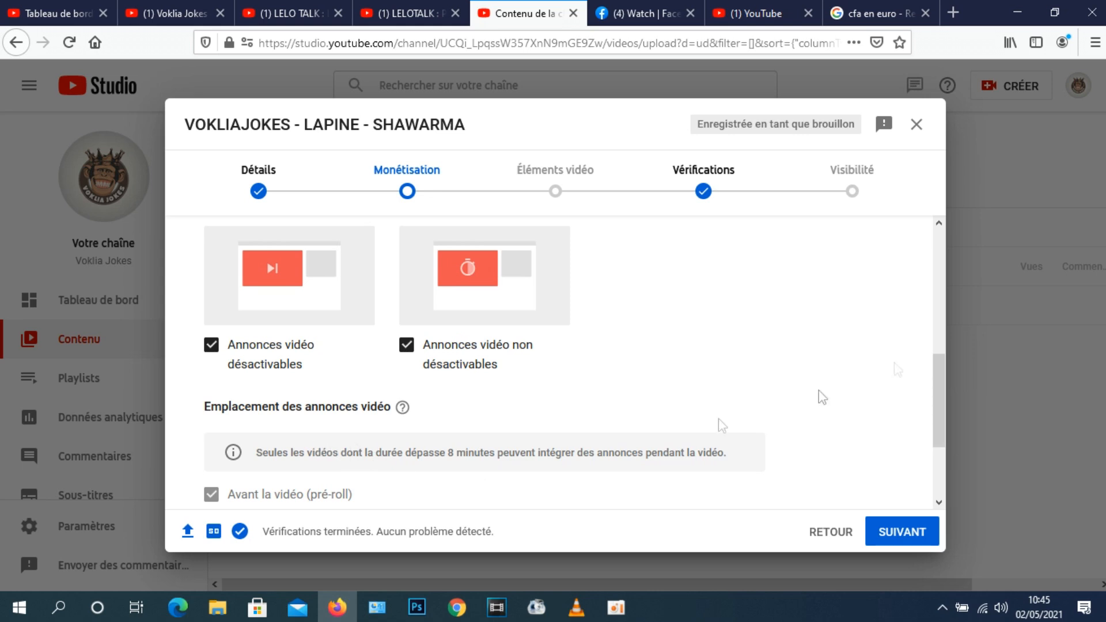
left_click_drag(942, 364, 942, 422)
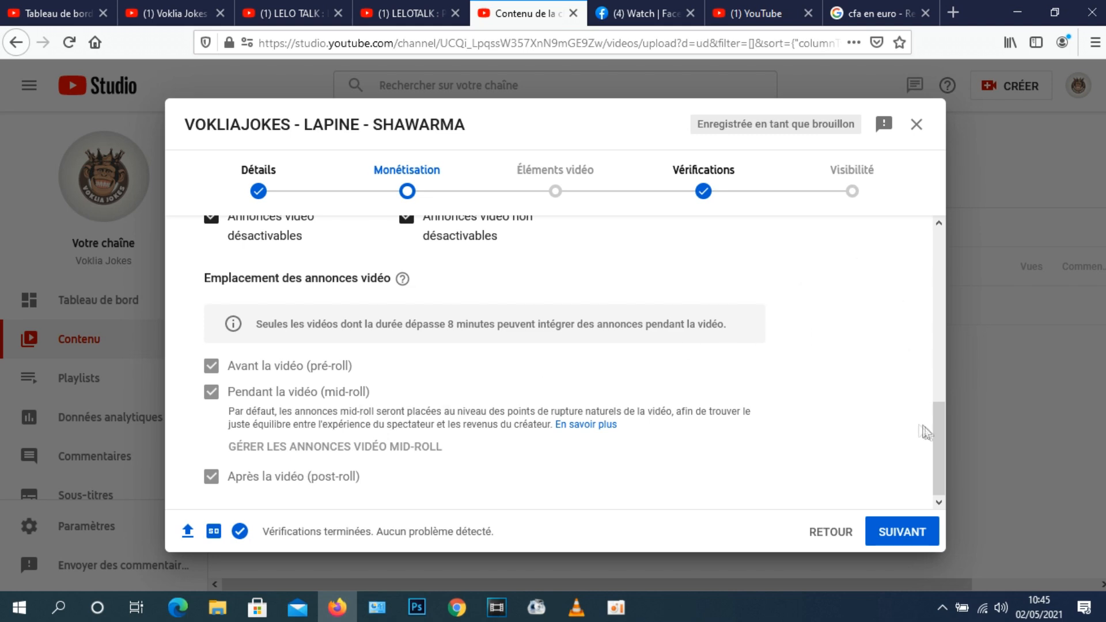
left_click_drag(941, 435, 935, 250)
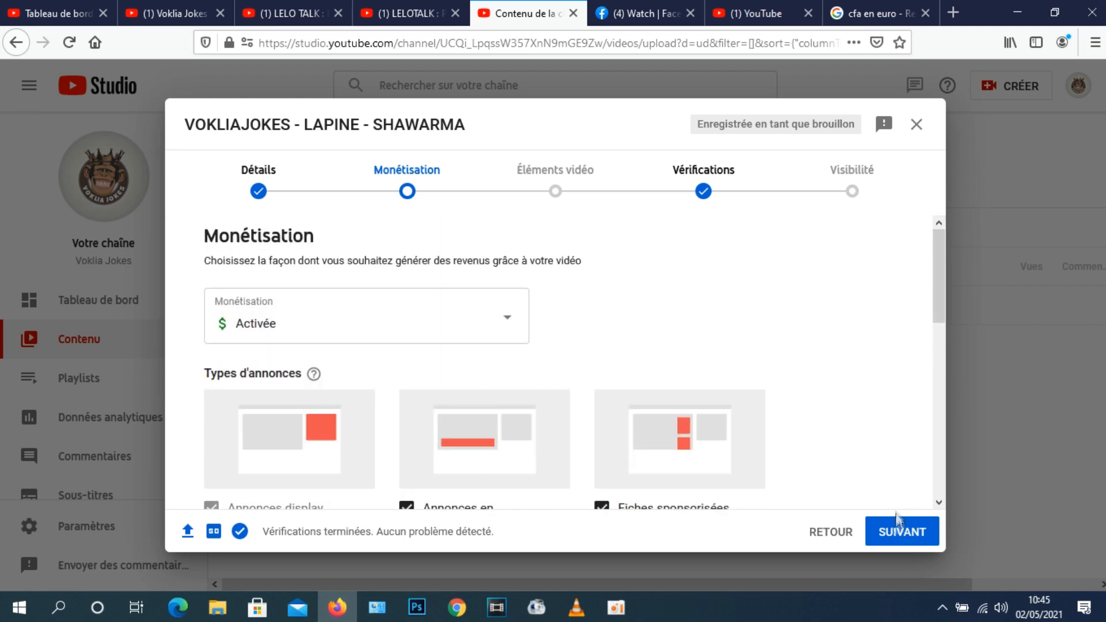
Proceed to the Éléments vidéo stage and look over its subtitle, end screen and card options
left_click(897, 534)
left_click_drag(941, 243, 941, 309)
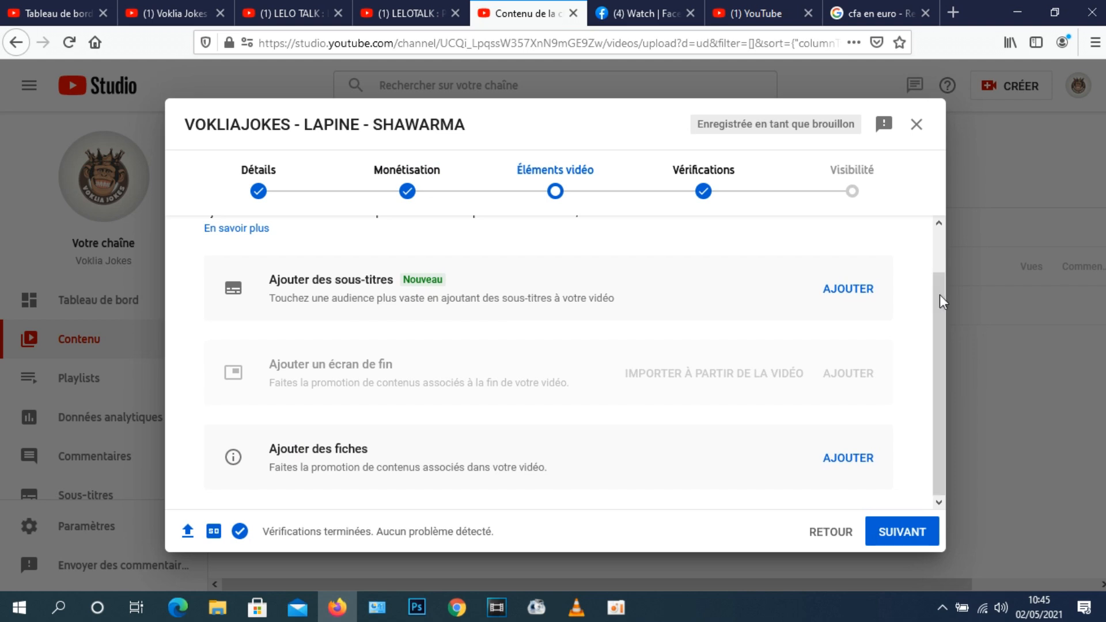
left_click_drag(939, 295, 927, 243)
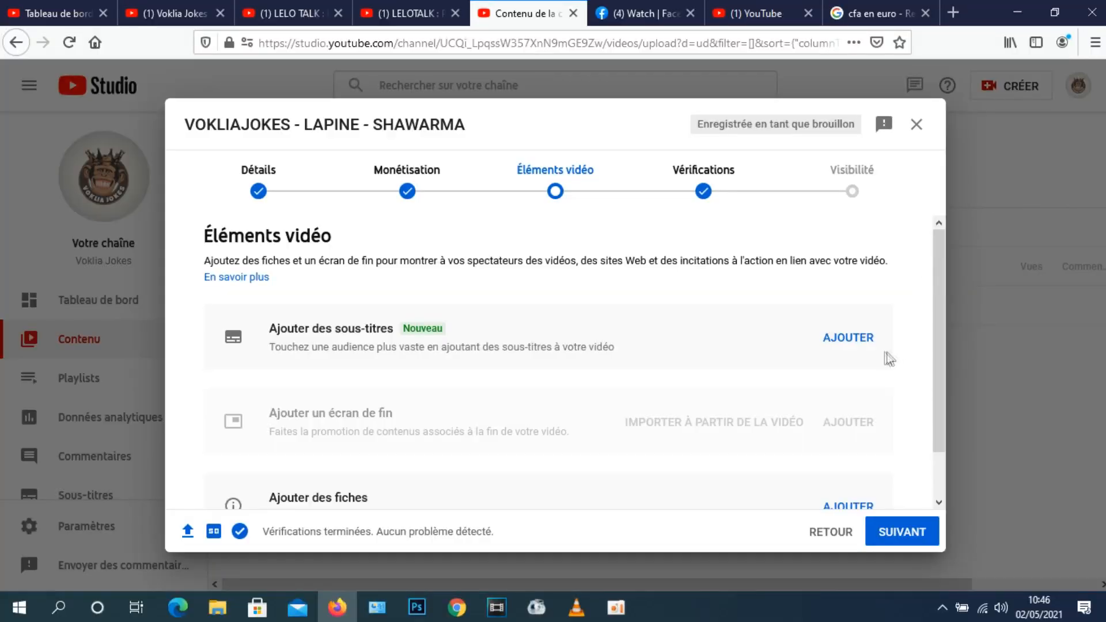
Open the video's subtitle editor, review the methods for adding French subtitles, and close it without adding any
left_click(857, 342)
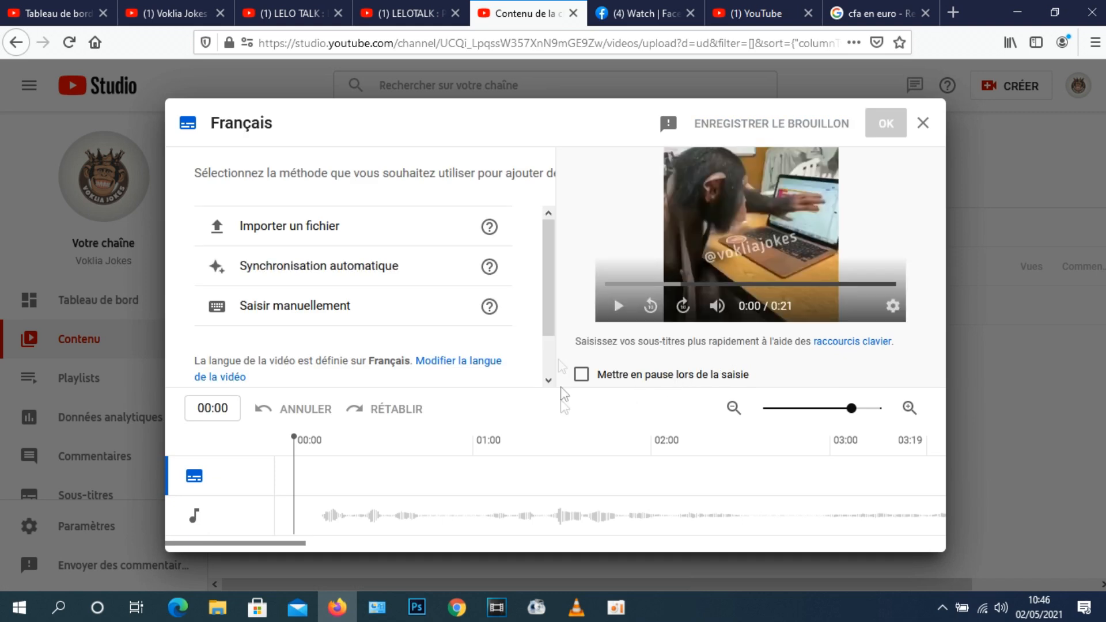
scroll(547, 282, "down", 1)
scroll(547, 291, "up", 1)
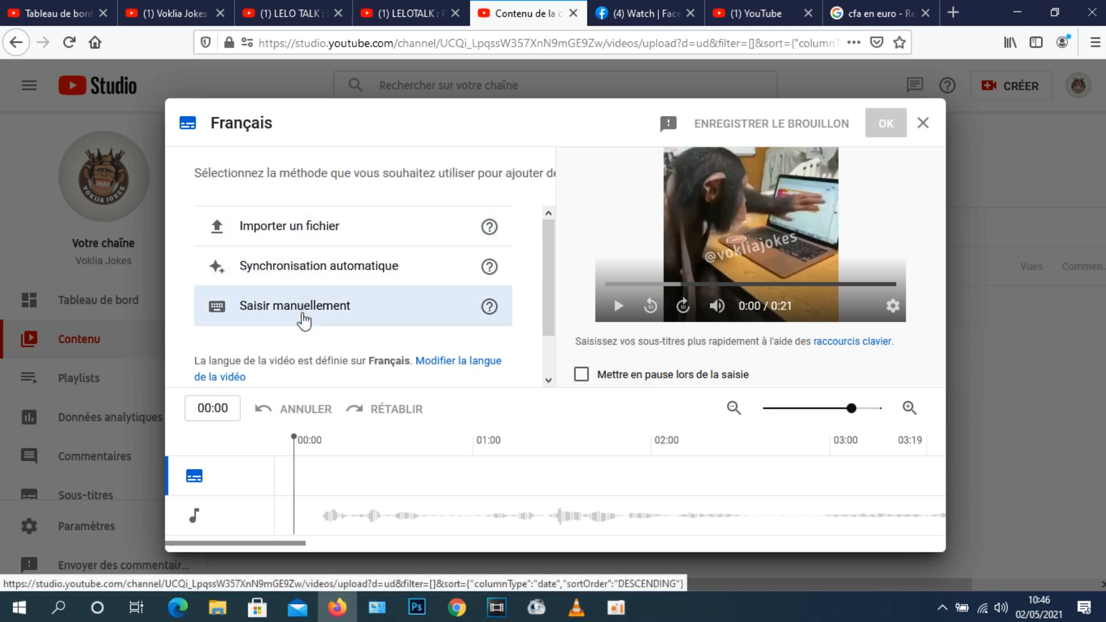
scroll(557, 276, "down", 2)
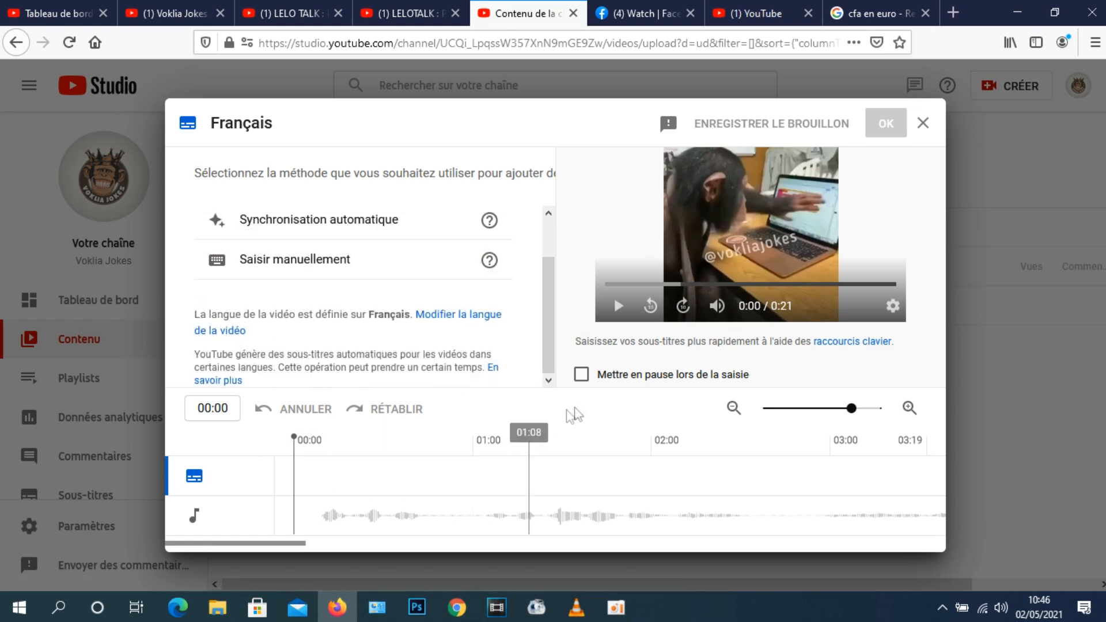
left_click(923, 126)
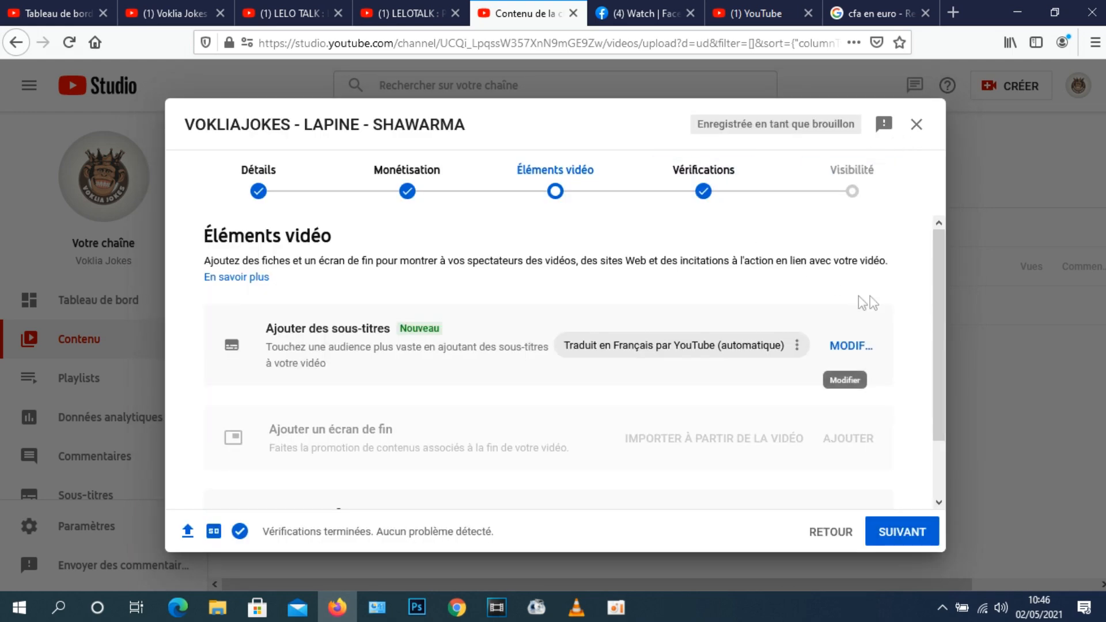
Switch to the open LELO TALK video, expand its info cards to examine the promoted channel and videos, and close them
scroll(944, 345, "down", 2)
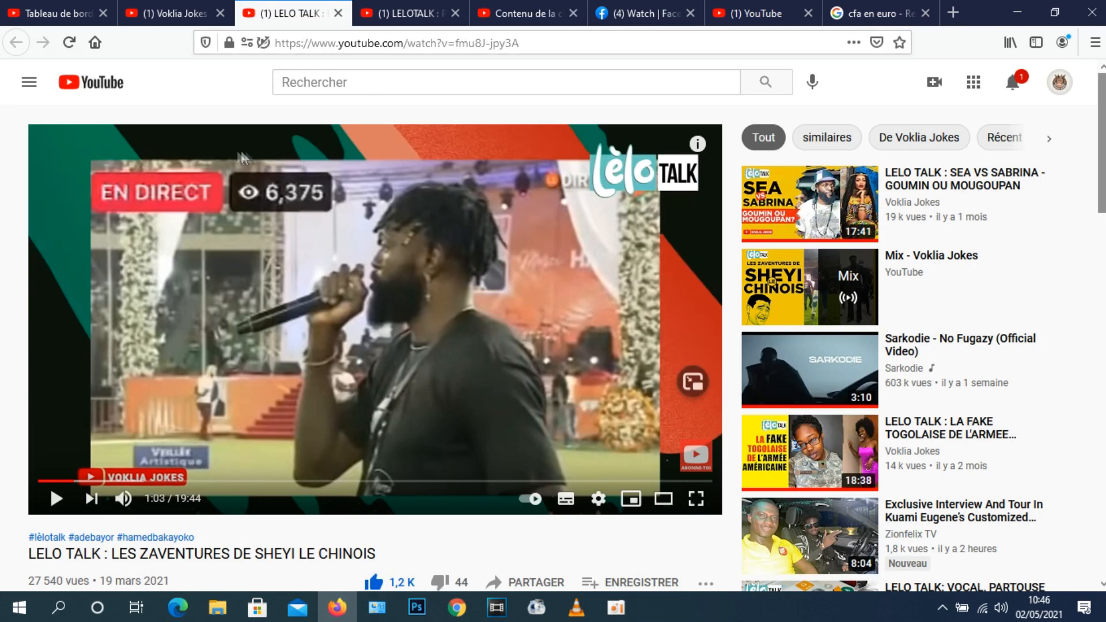
mouse_move(699, 144)
left_click(698, 144)
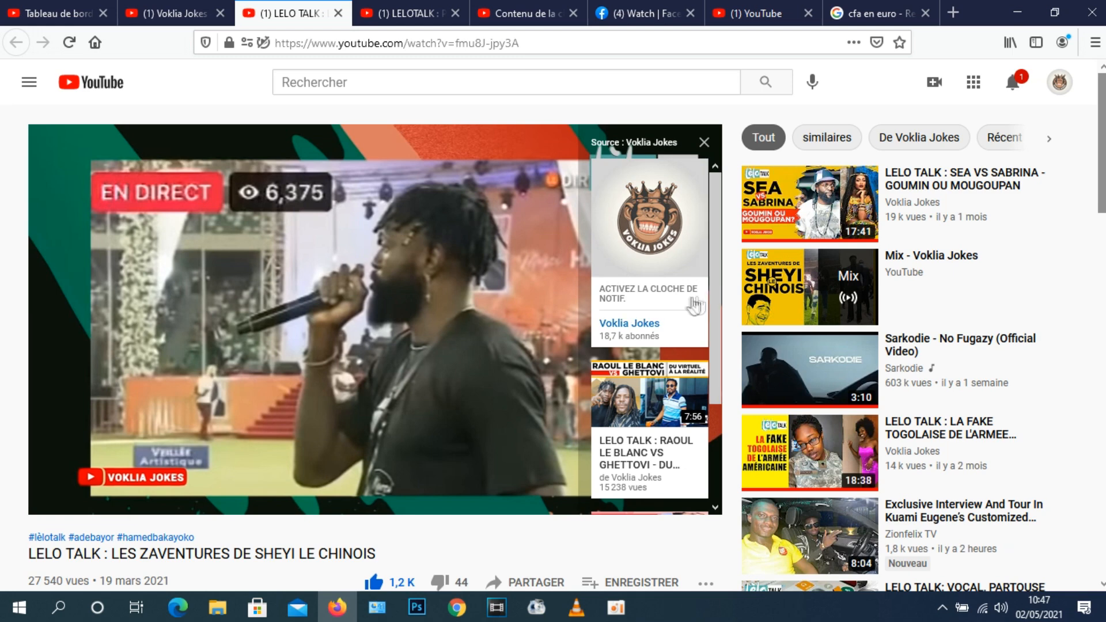
scroll(674, 346, "down", 3)
scroll(673, 347, "up", 3)
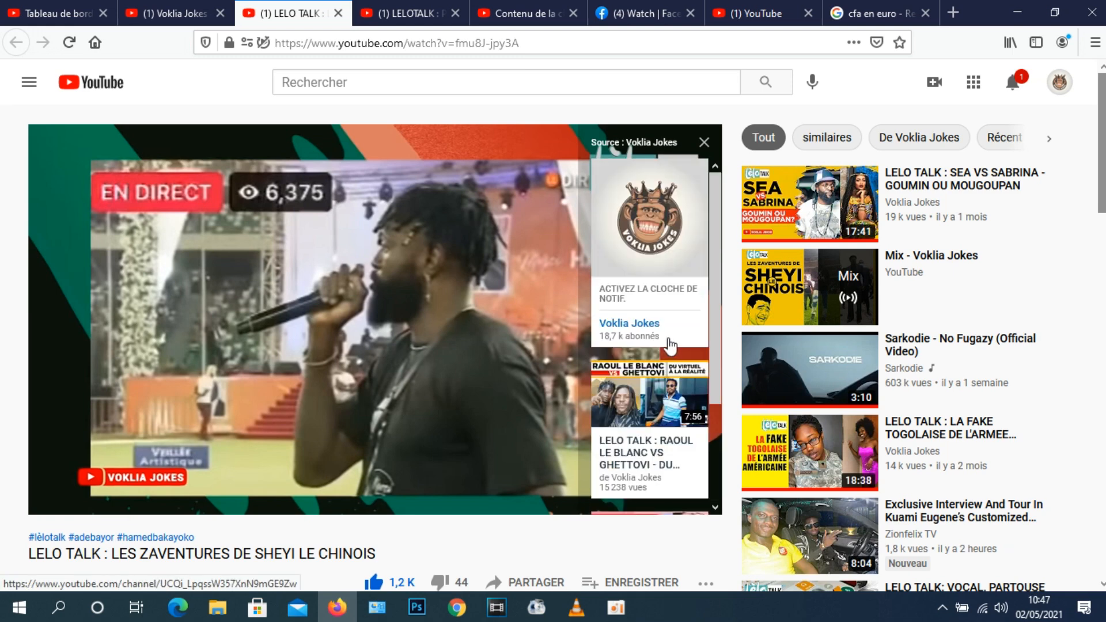
scroll(670, 345, "down", 3)
scroll(669, 342, "up", 1)
scroll(668, 341, "down", 1)
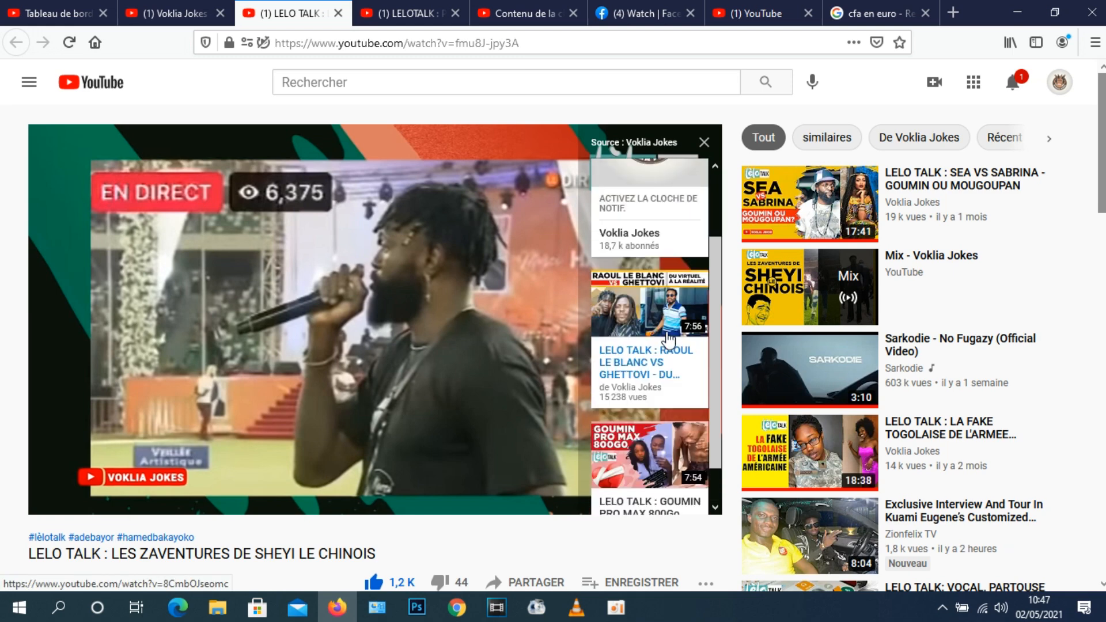
scroll(668, 340, "up", 1)
scroll(668, 337, "down", 2)
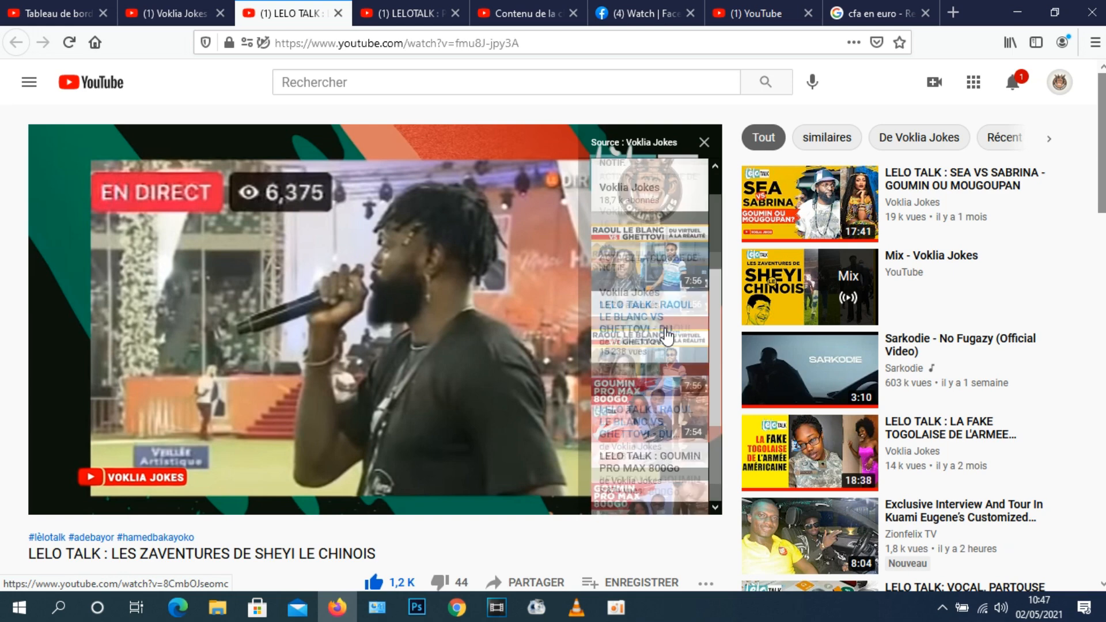
scroll(667, 331, "up", 2)
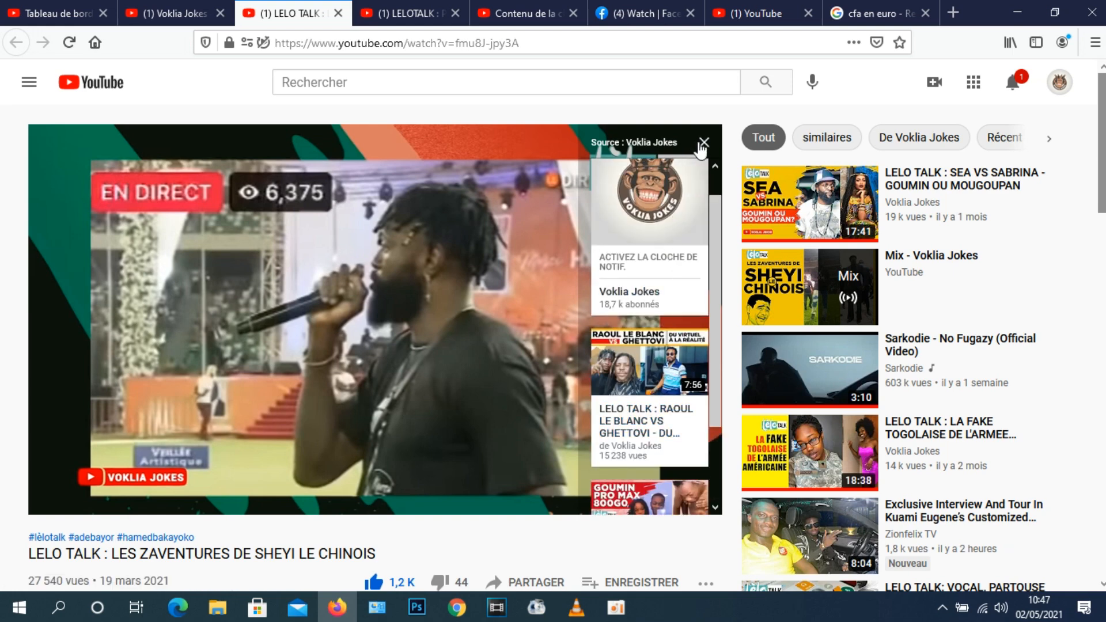
left_click(703, 143)
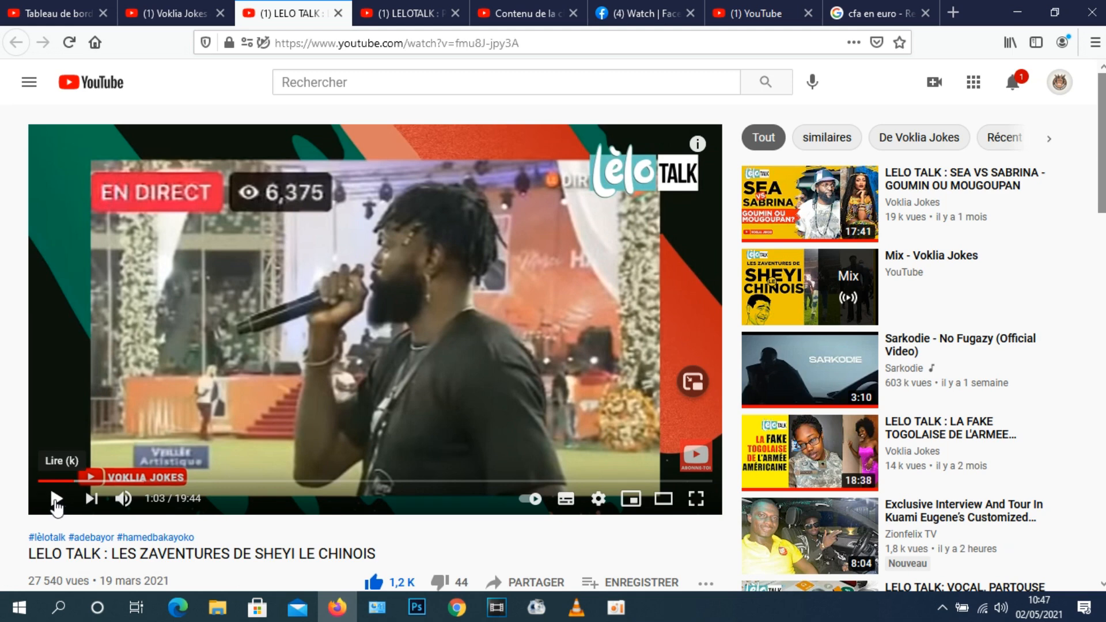
Mute the LELO TALK video, play it briefly to view the card teaser, and pause it
left_click(123, 498)
left_click(56, 499)
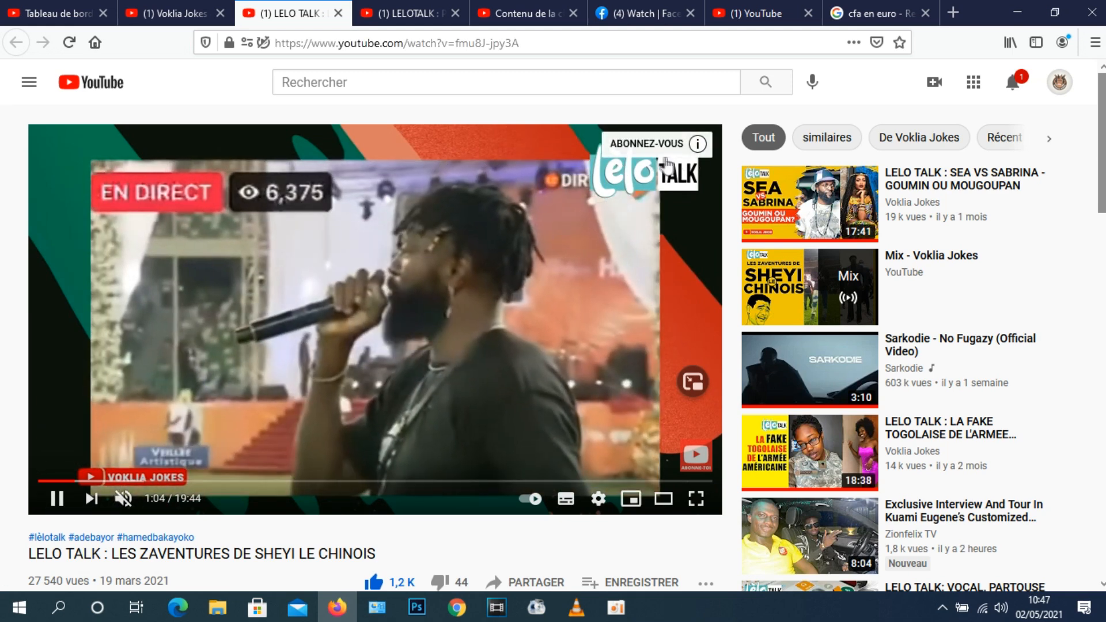
left_click(57, 499)
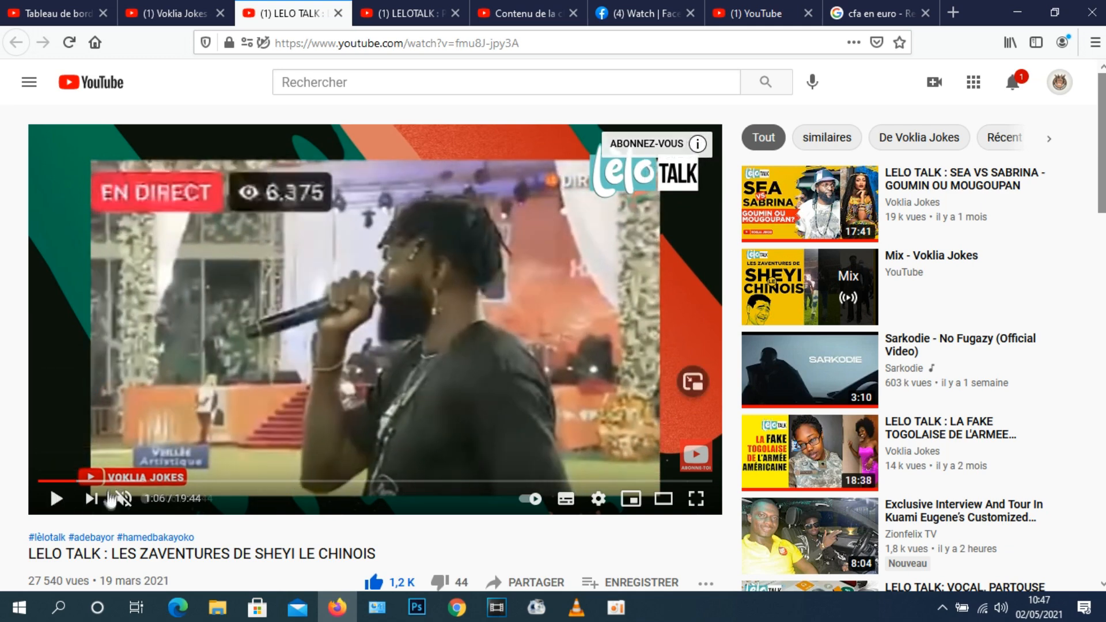
Play the LELO TALK video briefly, pause it, and return to the upload draft in YouTube Studio
left_click(57, 499)
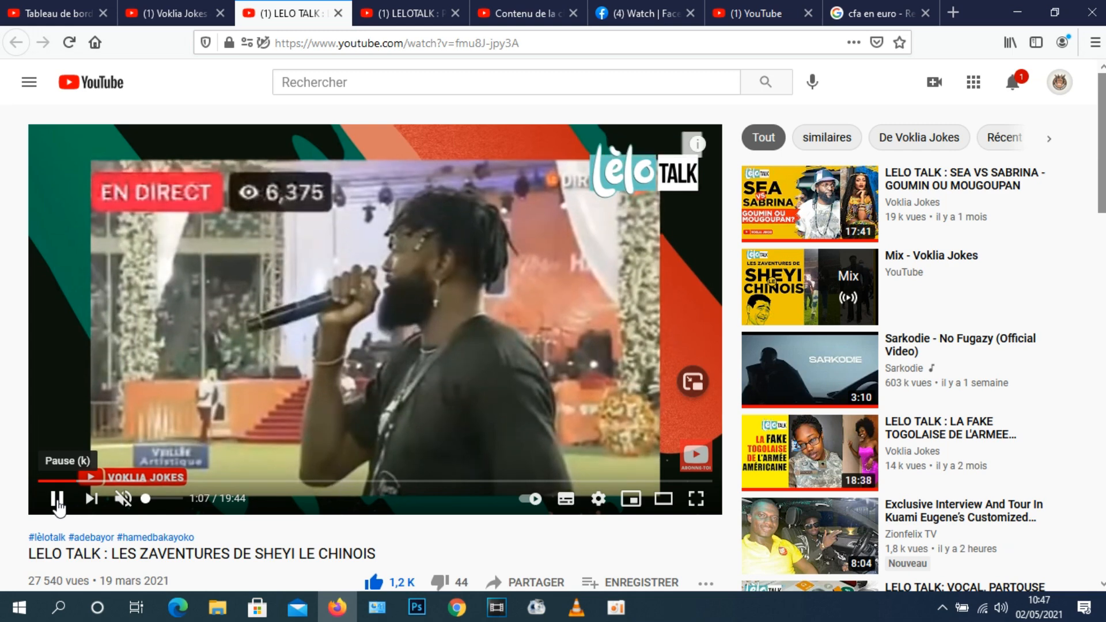
left_click(65, 502)
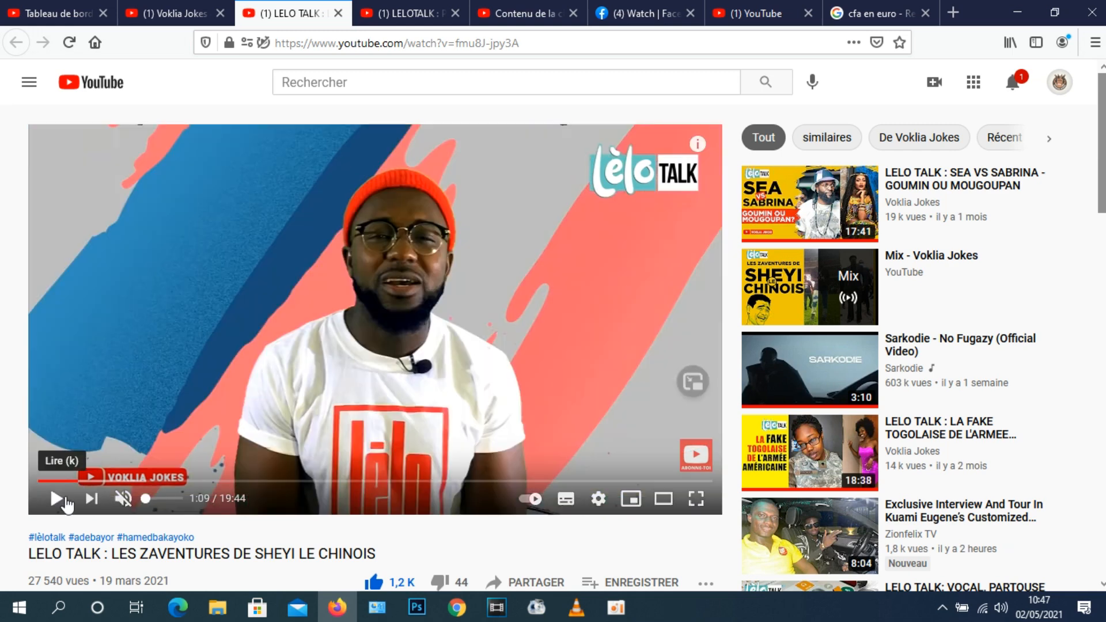
left_click(517, 18)
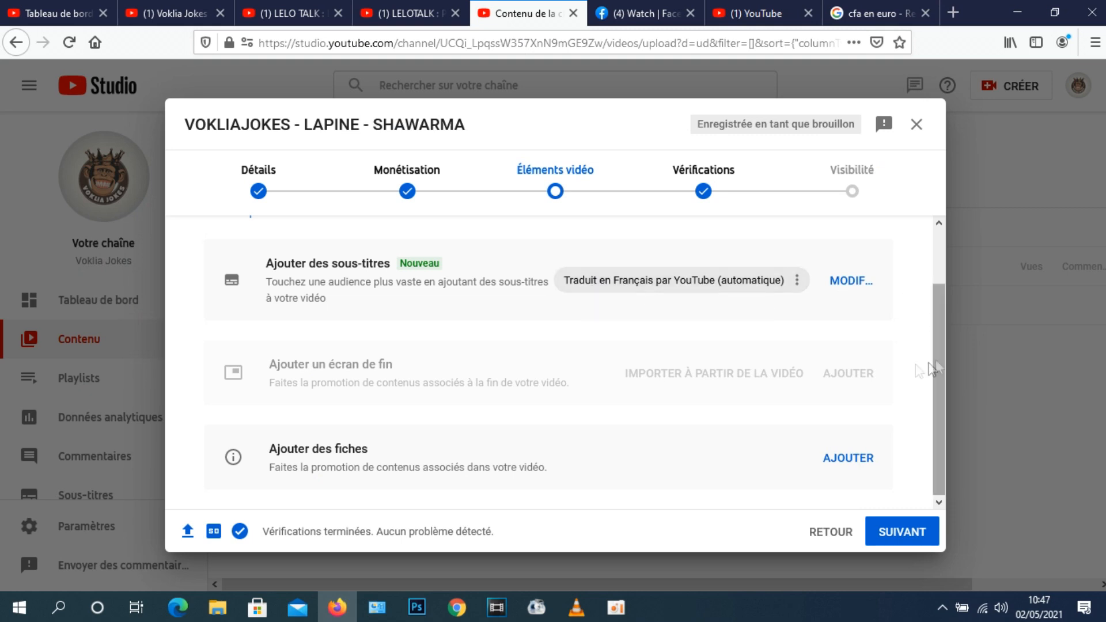
Add a channel card at 01:00 to the upload, searching for VOKLIAJOKES and choosing the Voklia Jokes channel
left_click(847, 459)
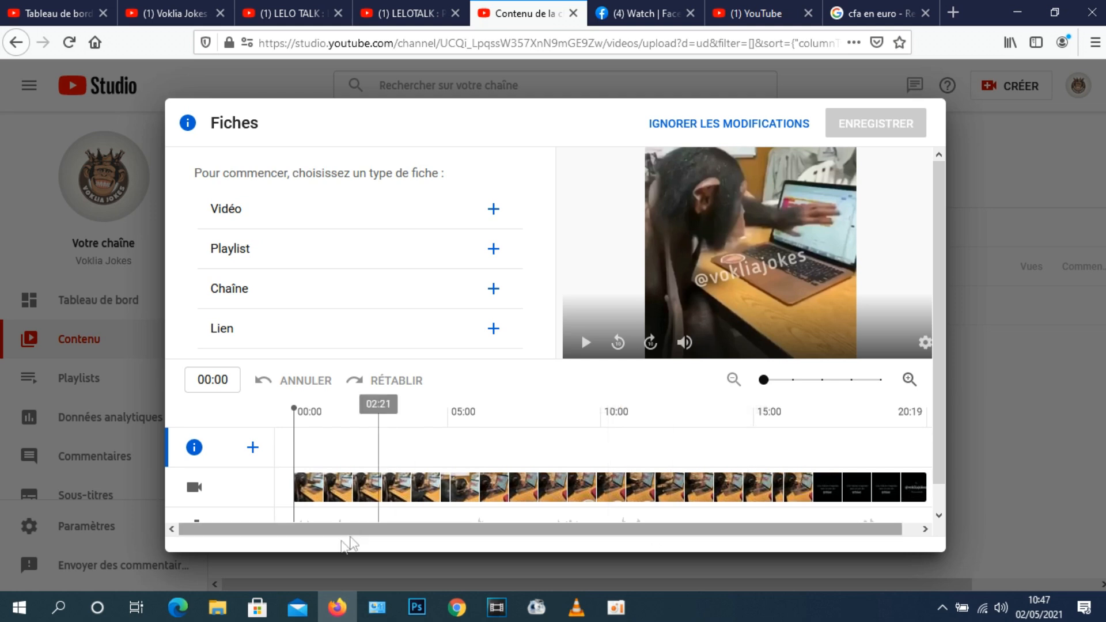
left_click(327, 448)
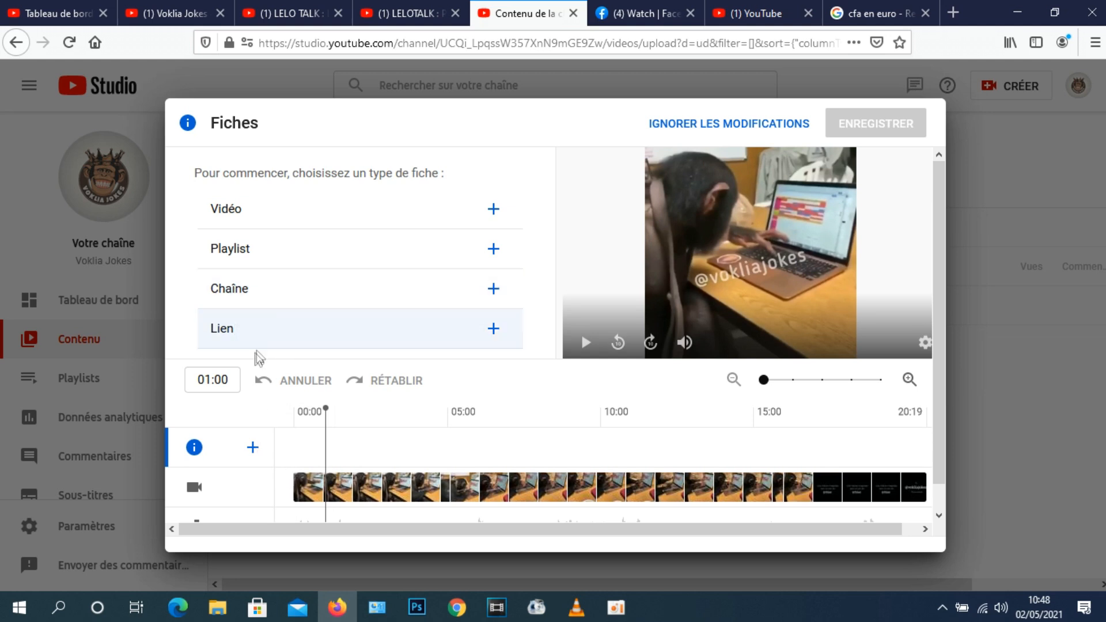
left_click(251, 301)
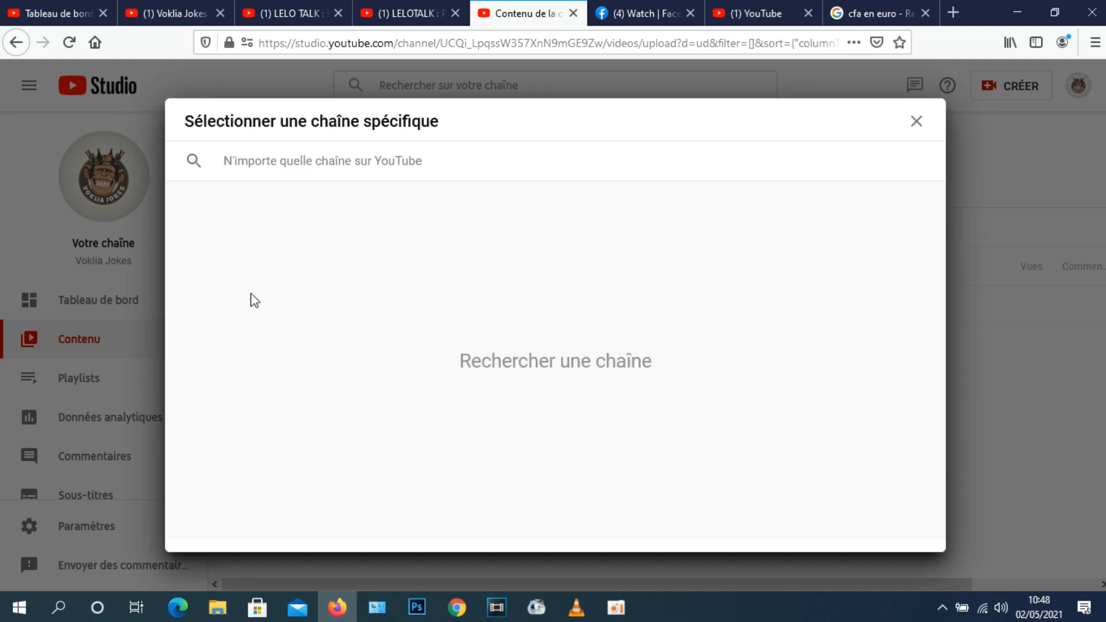
type("VOKLIAJOKES")
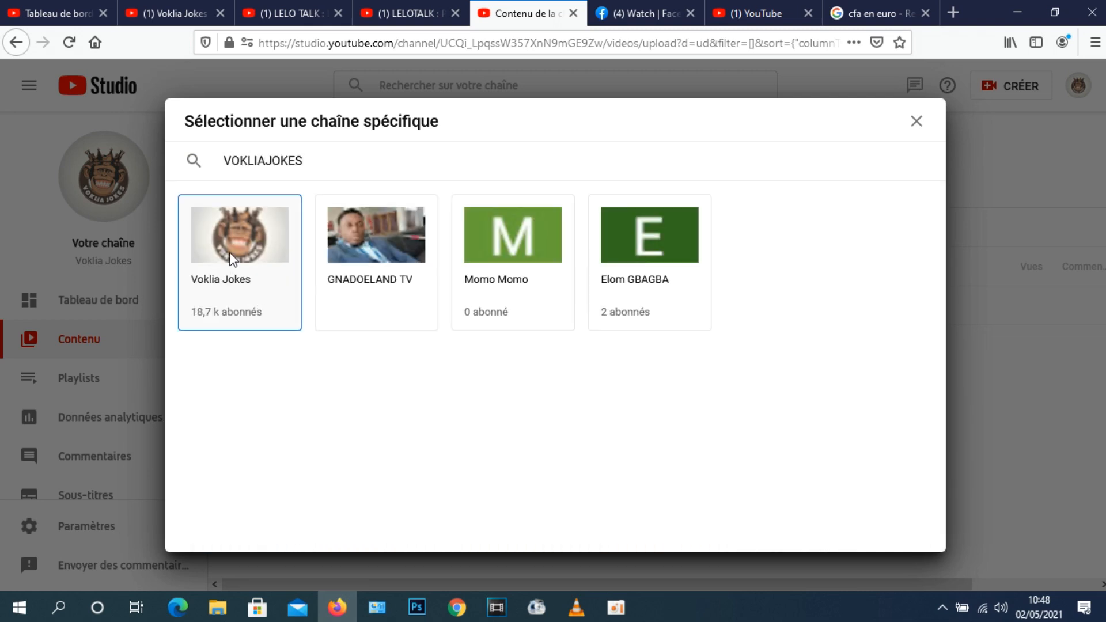
left_click(230, 258)
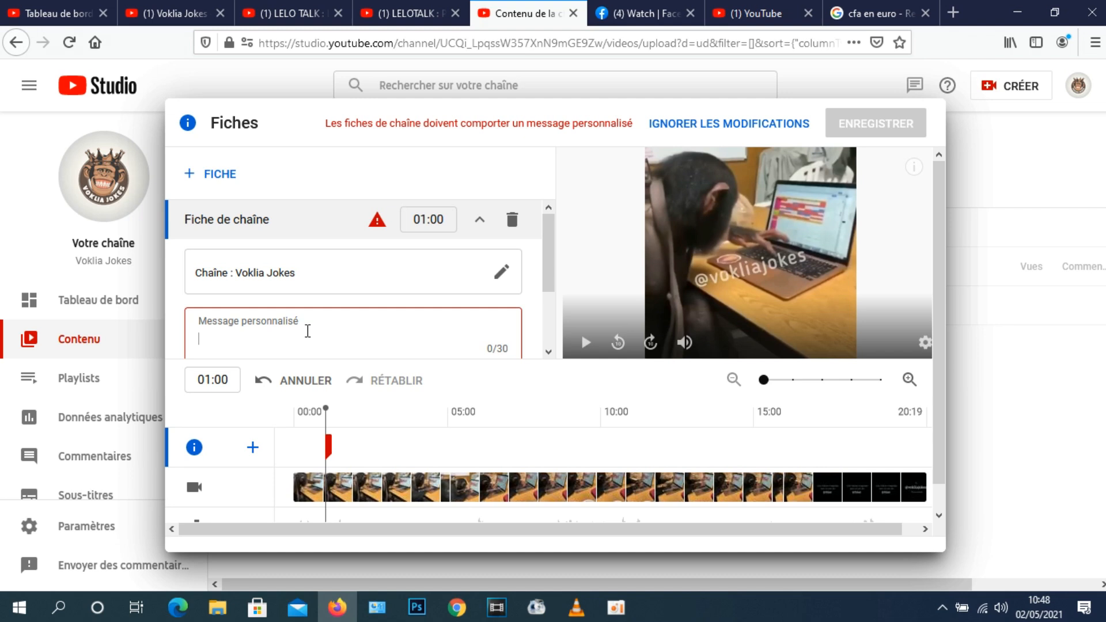
Give the channel card the custom message "ABONNEZ-VOUS" and the teaser text "ACTIVEZ LA CLOCHE DE NOTIF."
key("BackSpace")
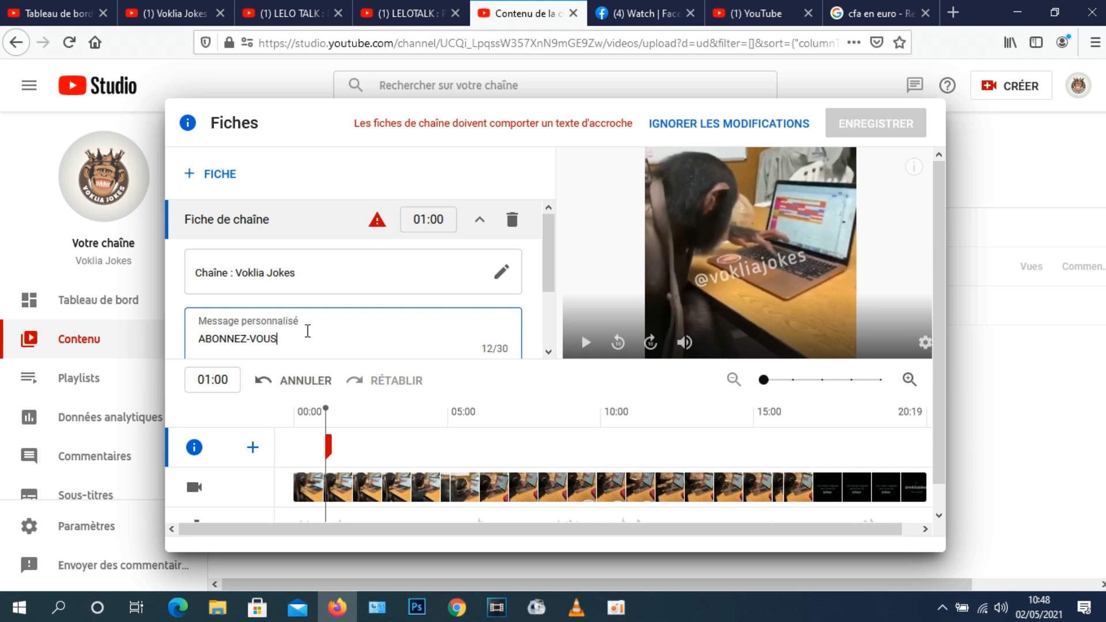
left_click_drag(548, 252, 549, 309)
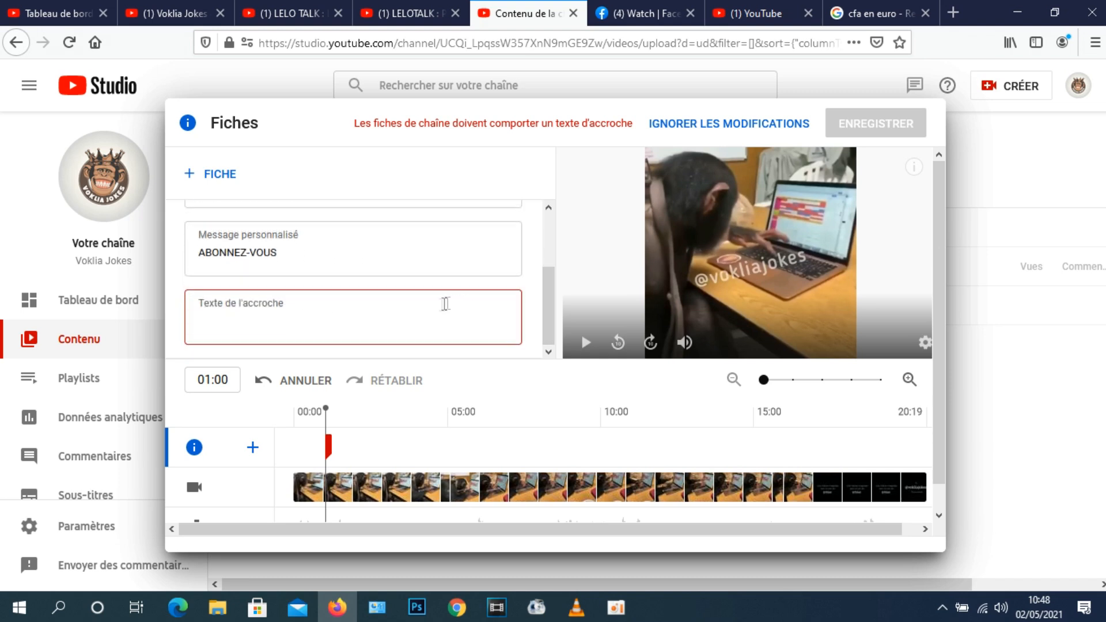
left_click(411, 307)
left_click(410, 307)
type("ACTIVEZ LA CLOCHE DE NOTIF")
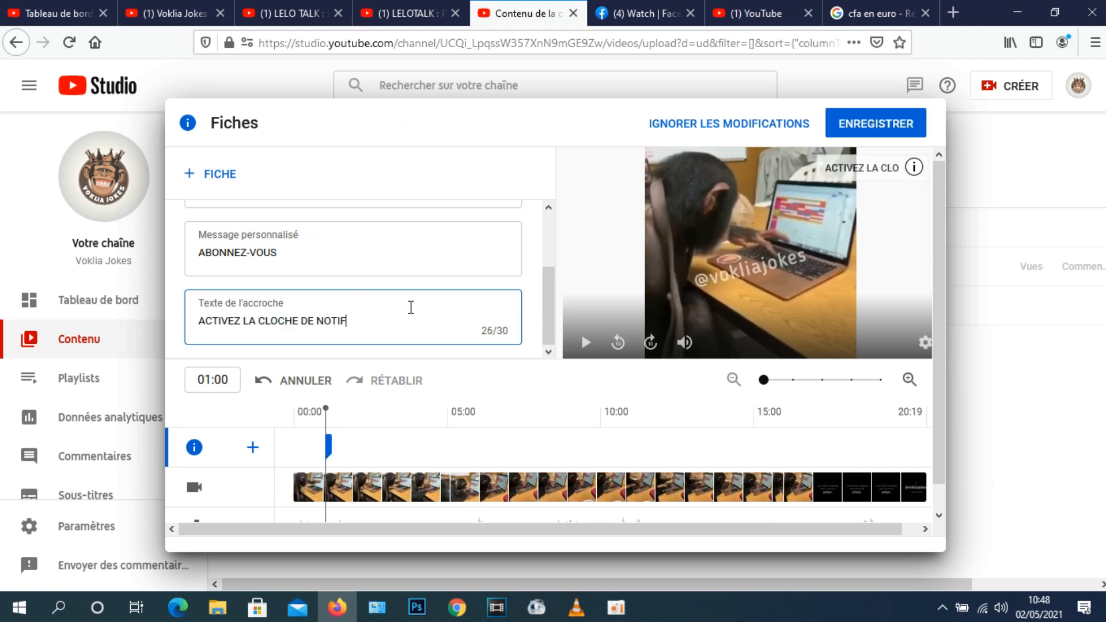
type(";")
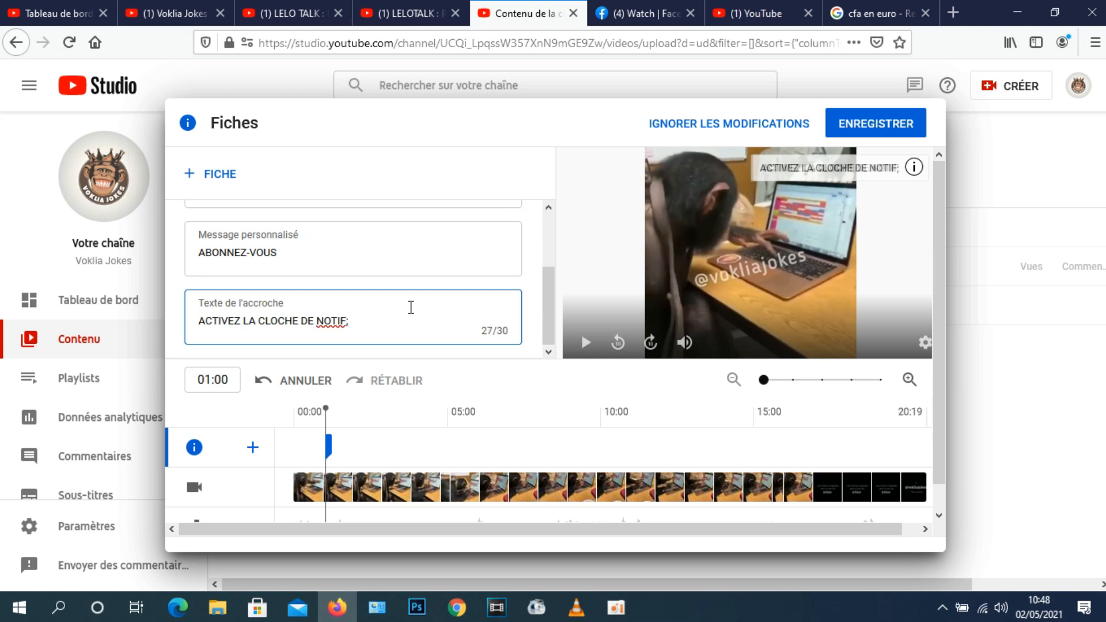
key("BackSpace")
type(".")
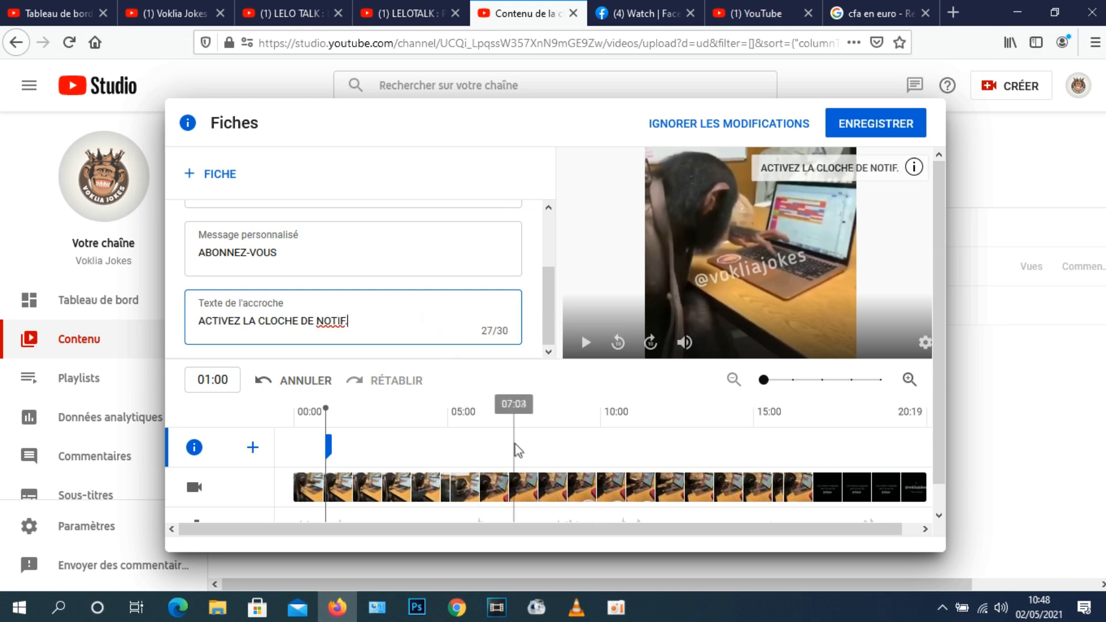
Add a video card at 07:17 promoting the channel's own video "Le secret"
left_click(528, 455)
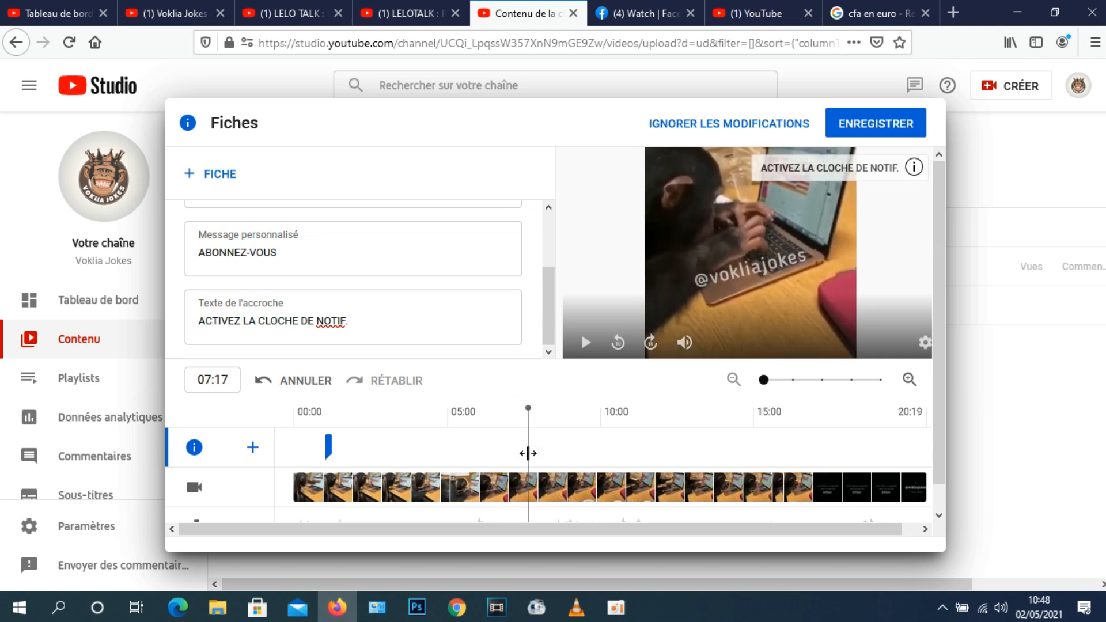
scroll(550, 295, "up", 1)
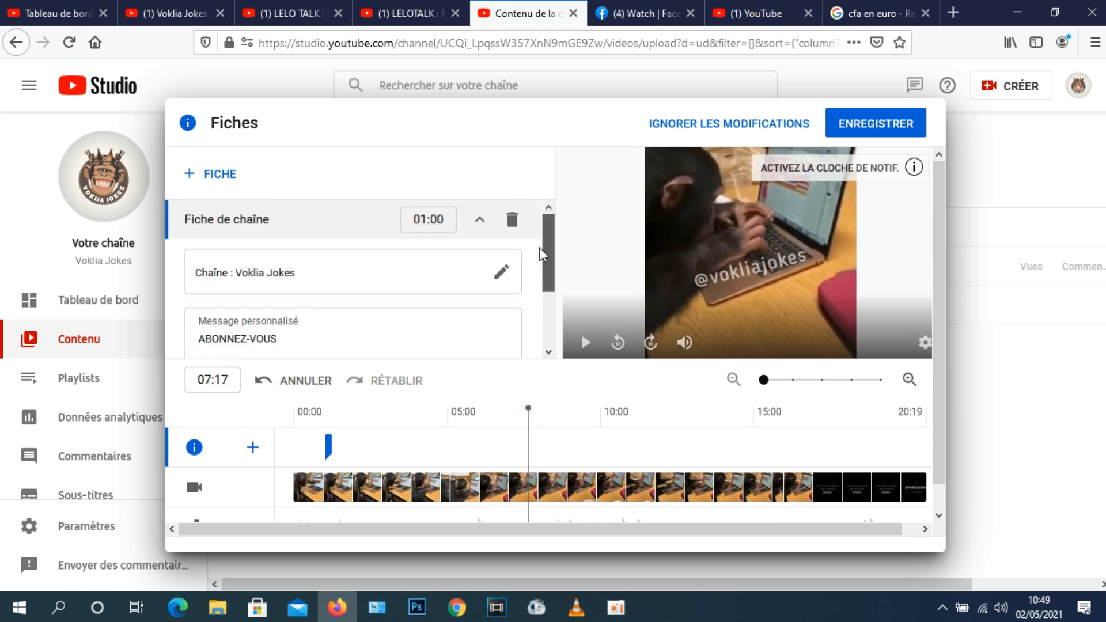
left_click(252, 449)
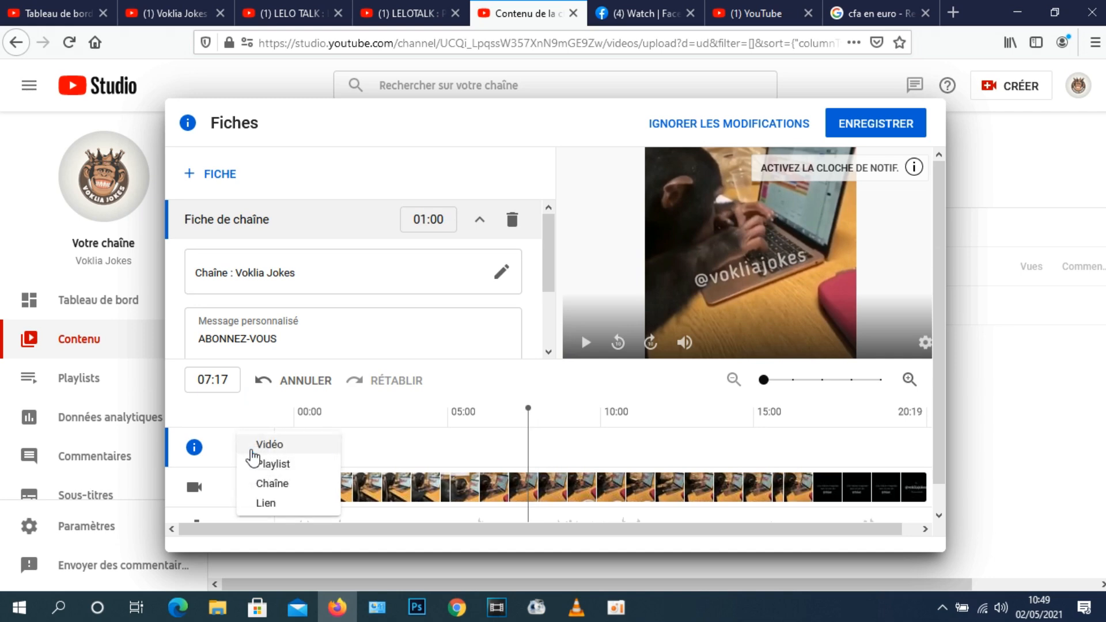
left_click(265, 448)
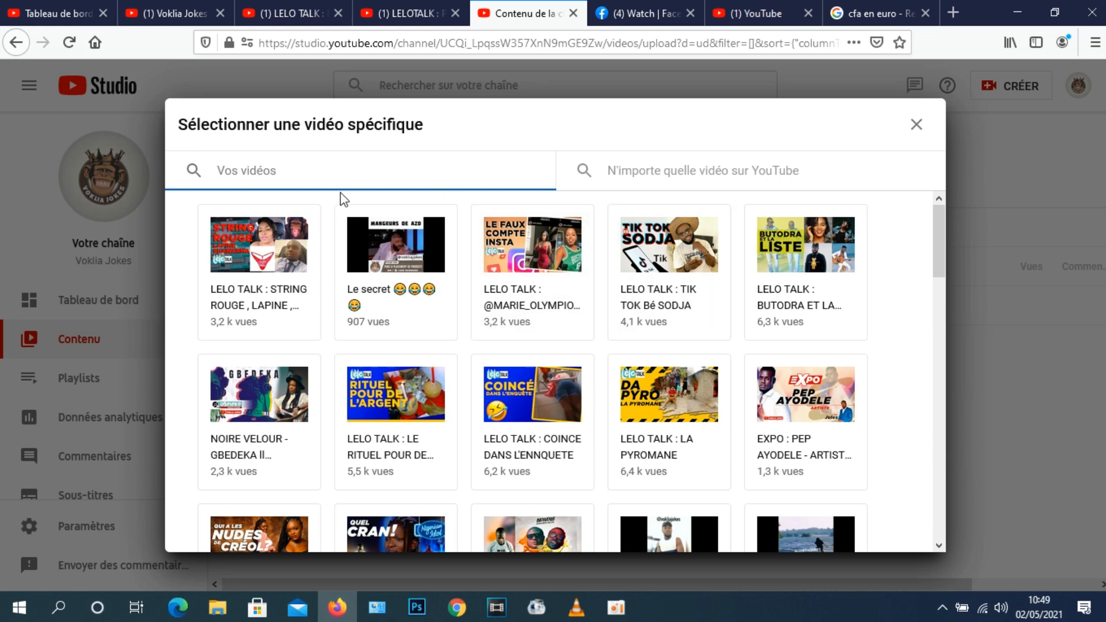
left_click(402, 238)
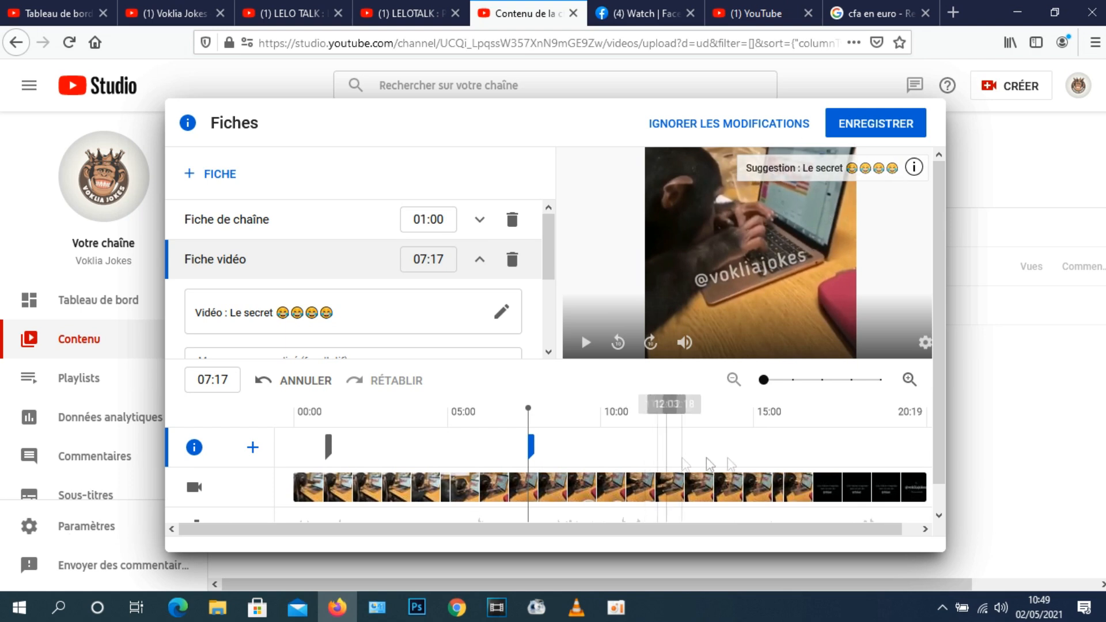
Add a playlist card at 14:17 for the VOKLIA JOKES playlist and save the cards
left_click(744, 457)
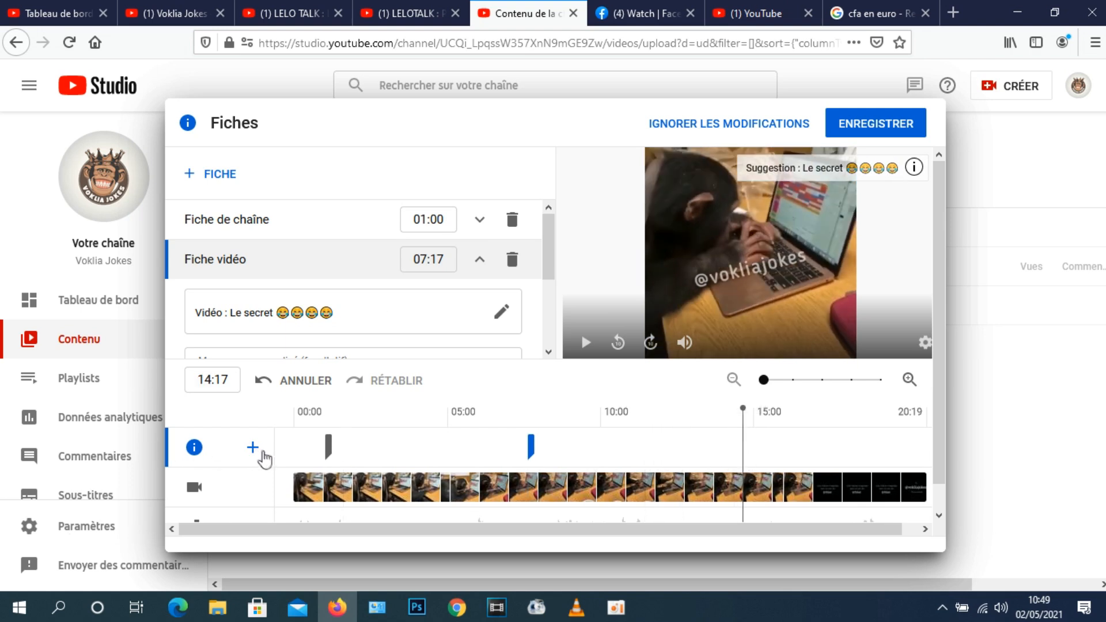
left_click(253, 448)
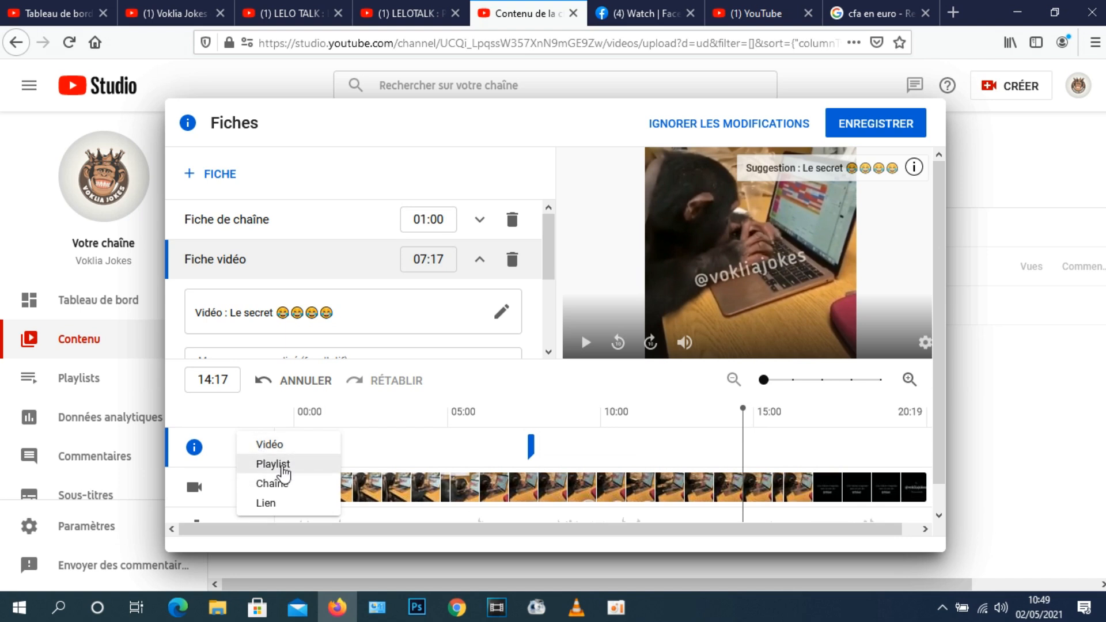
left_click(284, 466)
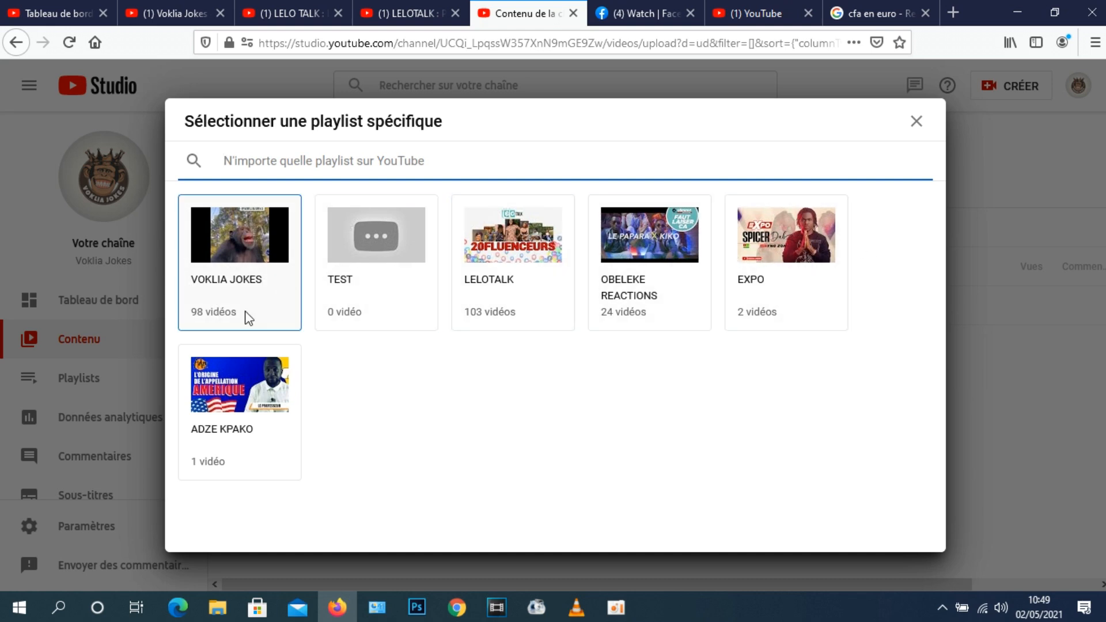
left_click(247, 230)
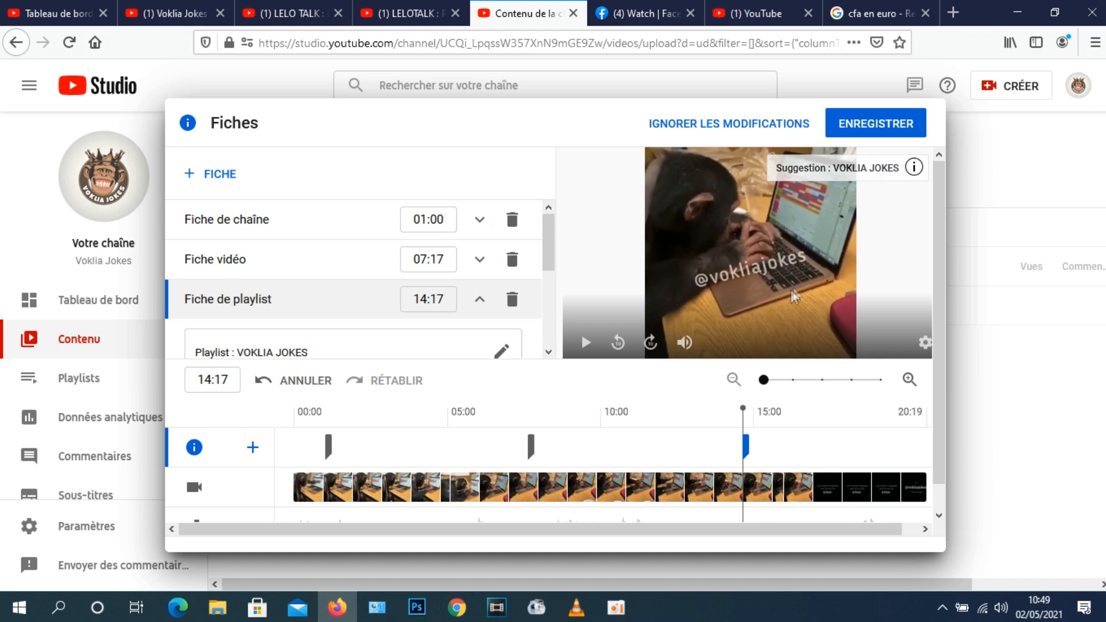
left_click(877, 123)
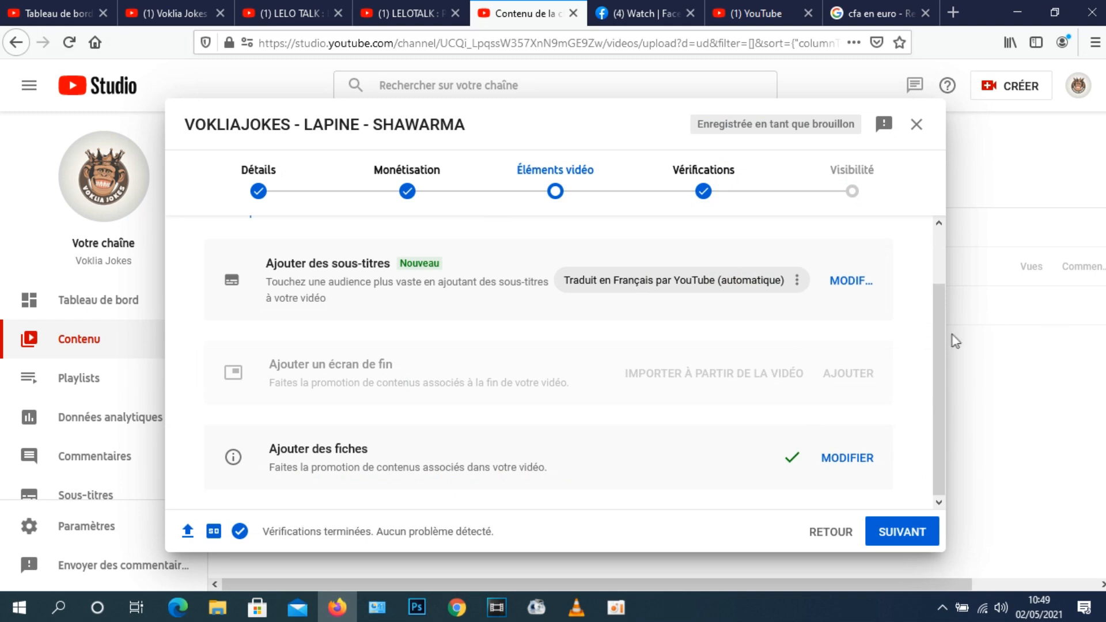
Proceed to the Vérifications stage, review the copyright and ad suitability checks, and continue to Visibilité
mouse_move(937, 331)
left_mouse_down()
mouse_move(940, 240)
mouse_move(941, 352)
left_mouse_up()
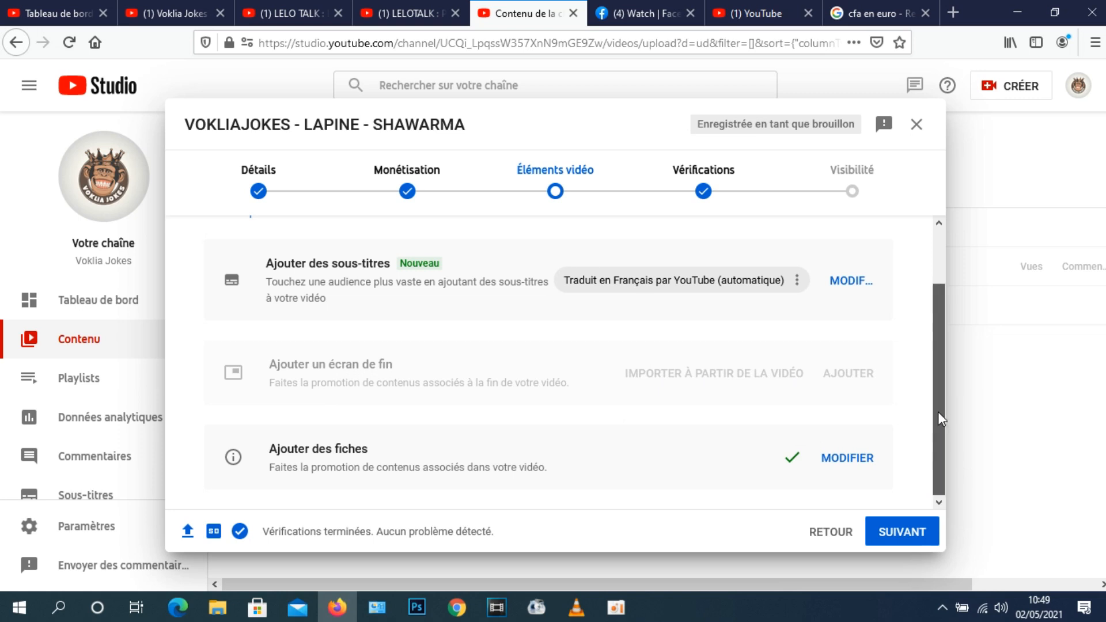
left_click(882, 533)
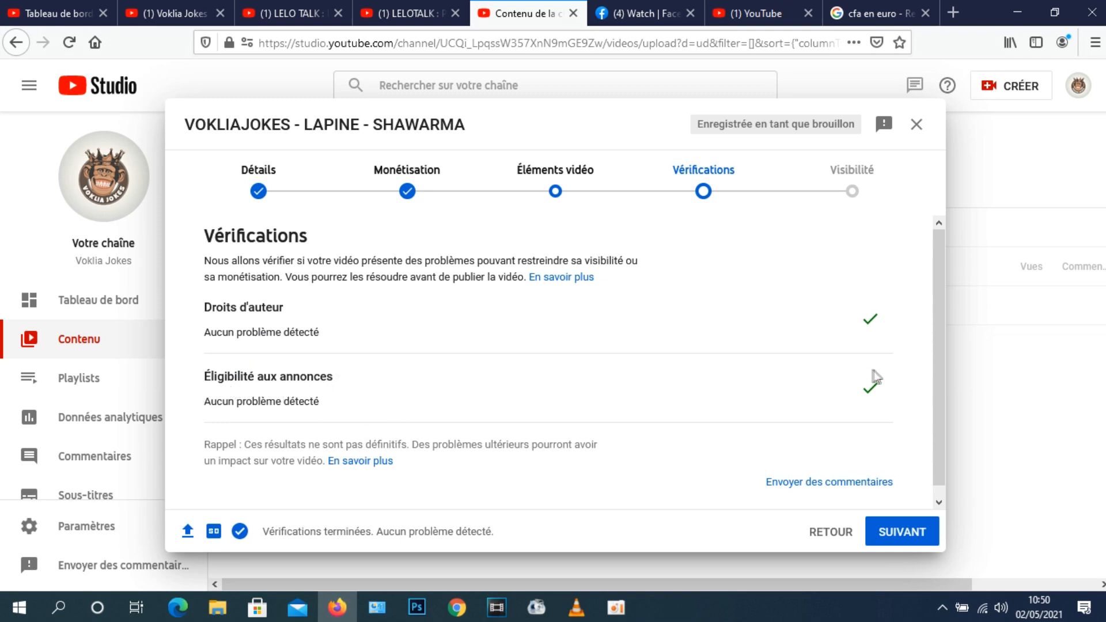
scroll(947, 360, "down", 1)
scroll(946, 305, "up", 1)
left_click(894, 539)
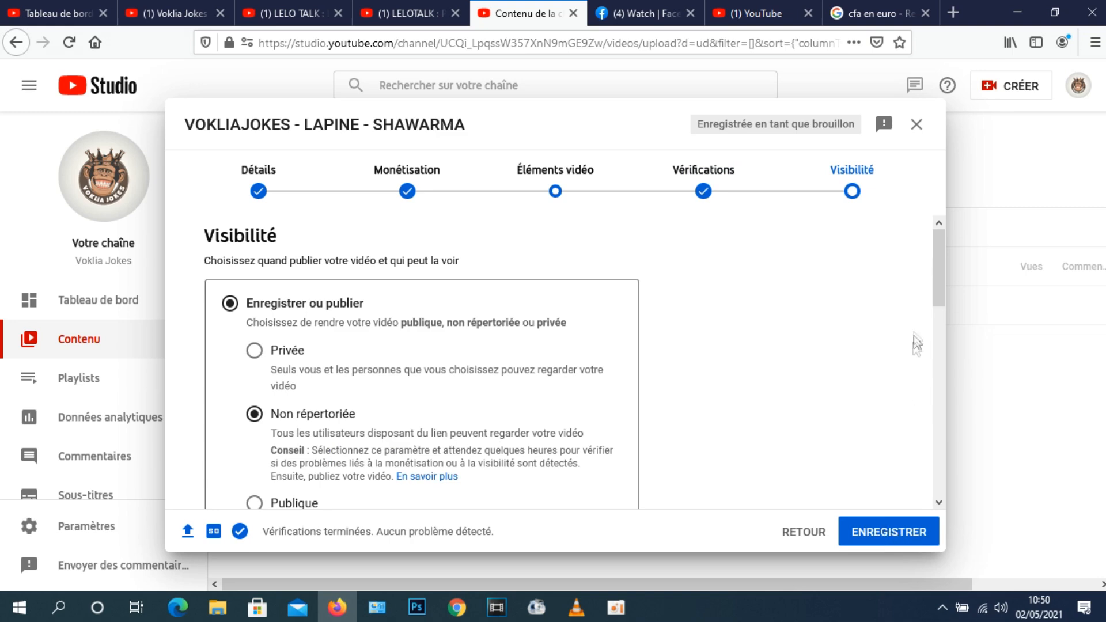
Look over the visibility options, trying Privée first and switching to Publique
mouse_move(939, 259)
left_mouse_down()
mouse_move(940, 298)
mouse_move(938, 257)
left_mouse_up()
left_click_drag(938, 257, 975, 218)
left_click(256, 354)
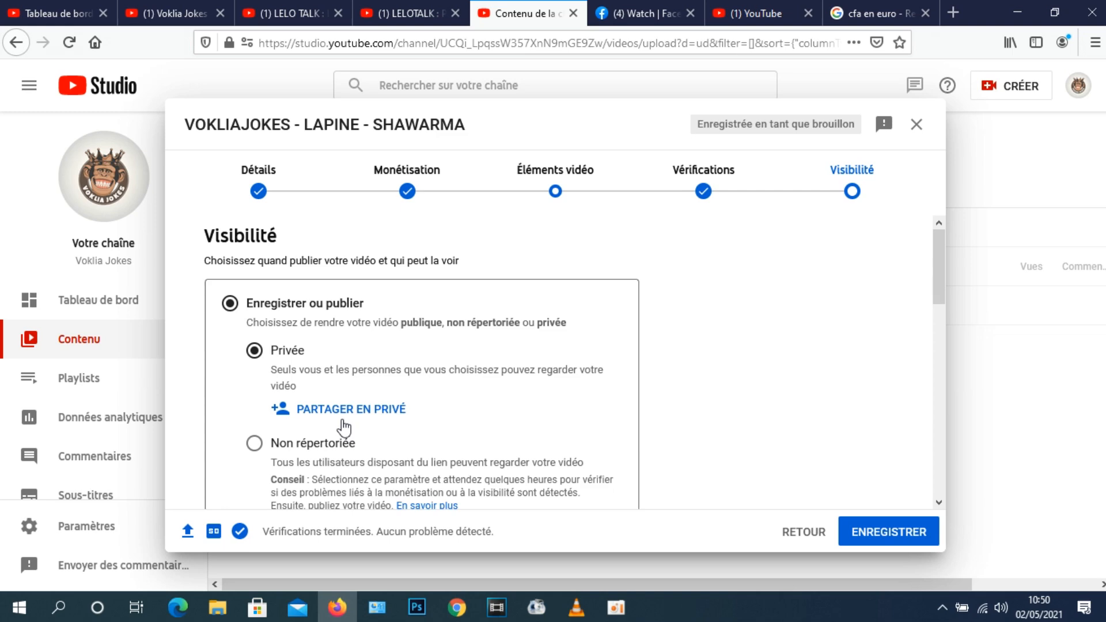
left_click_drag(937, 249, 941, 288)
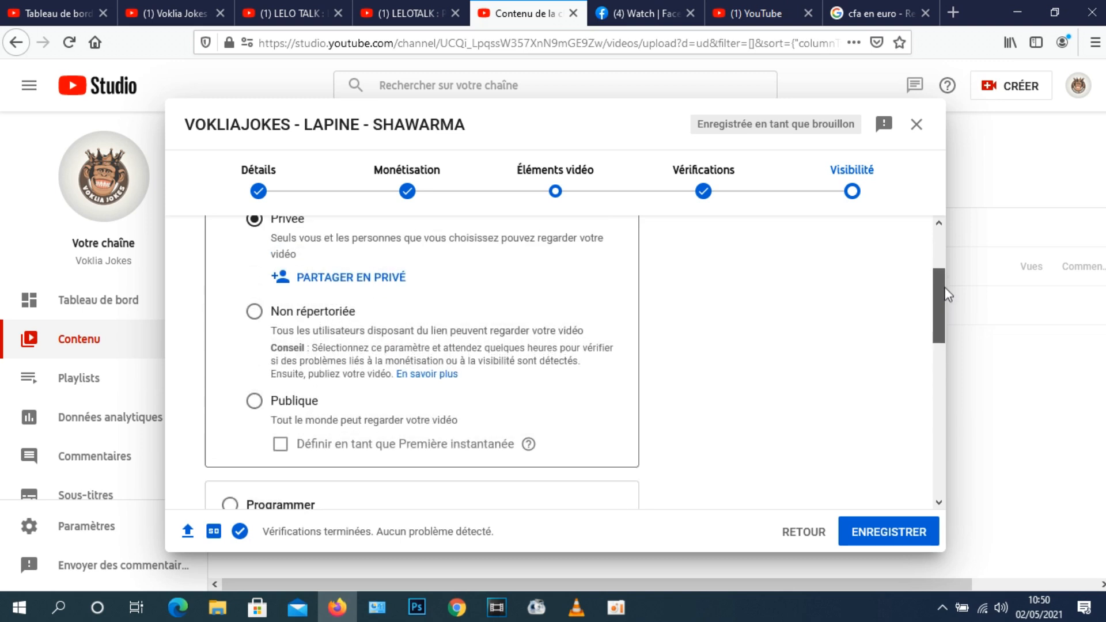
left_click(256, 410)
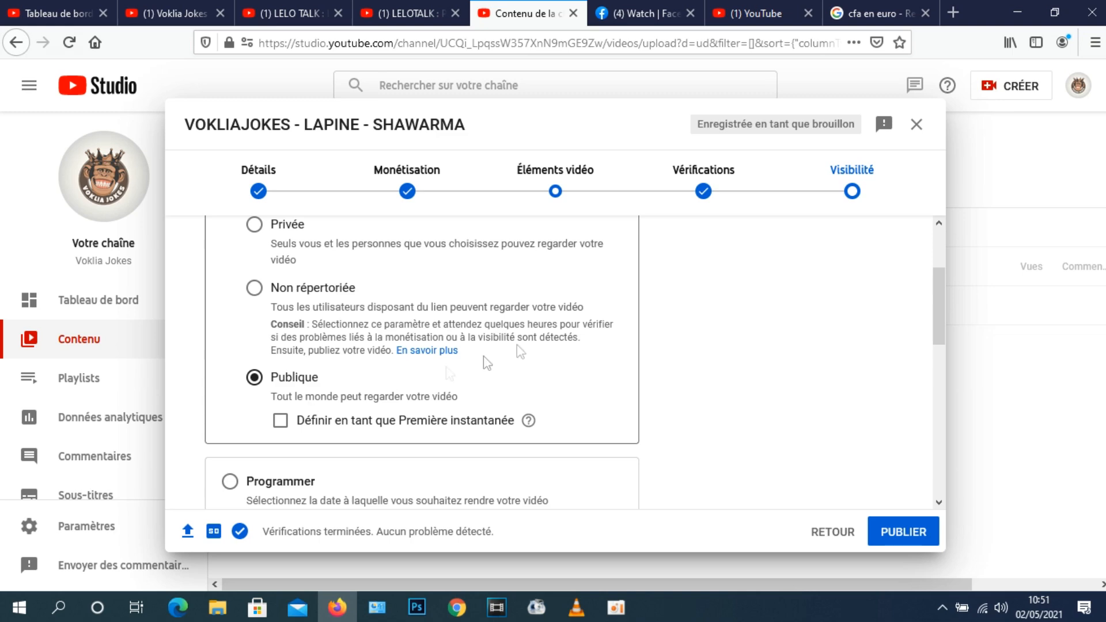
Schedule the video's publication for 3 mai 2021 at 09:30 with the Programmer option
left_click_drag(937, 294, 939, 326)
left_click(230, 345)
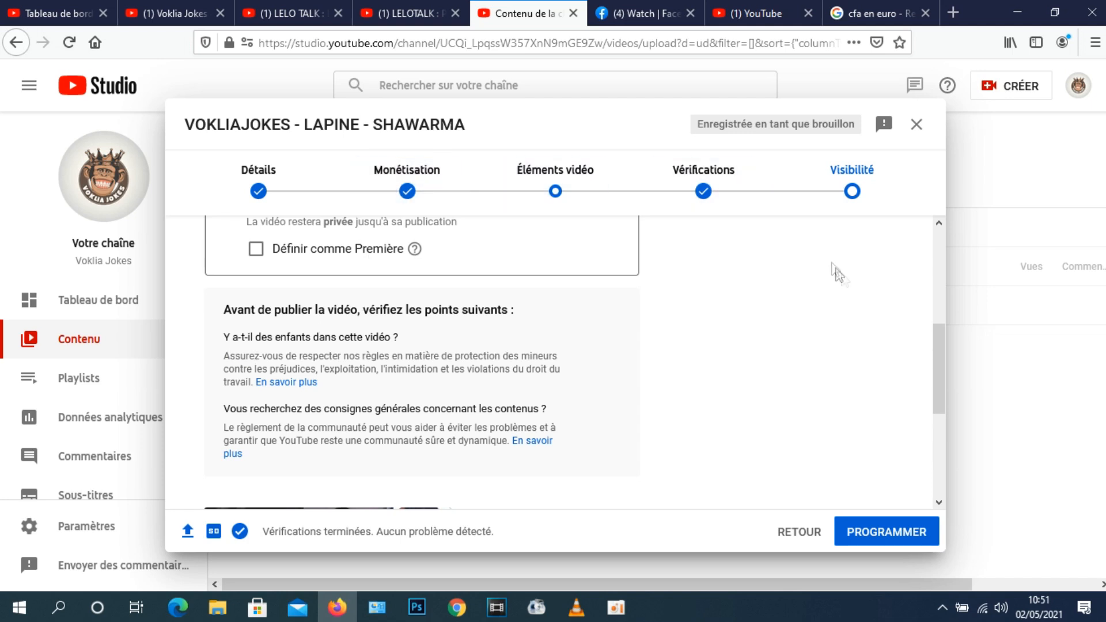
left_click_drag(936, 334, 932, 275)
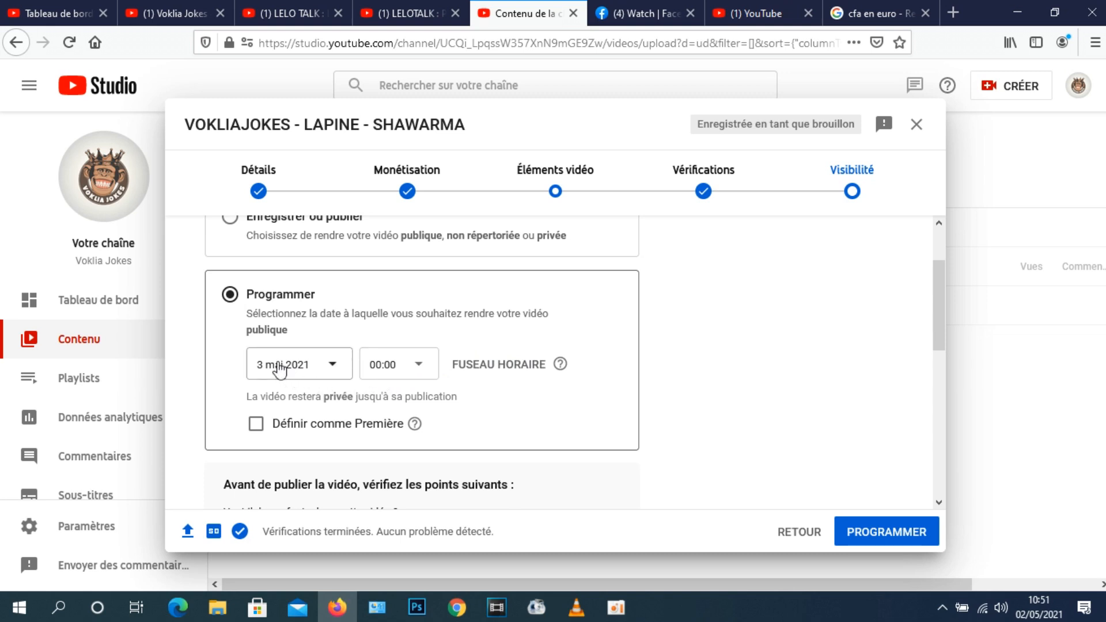
left_click(303, 367)
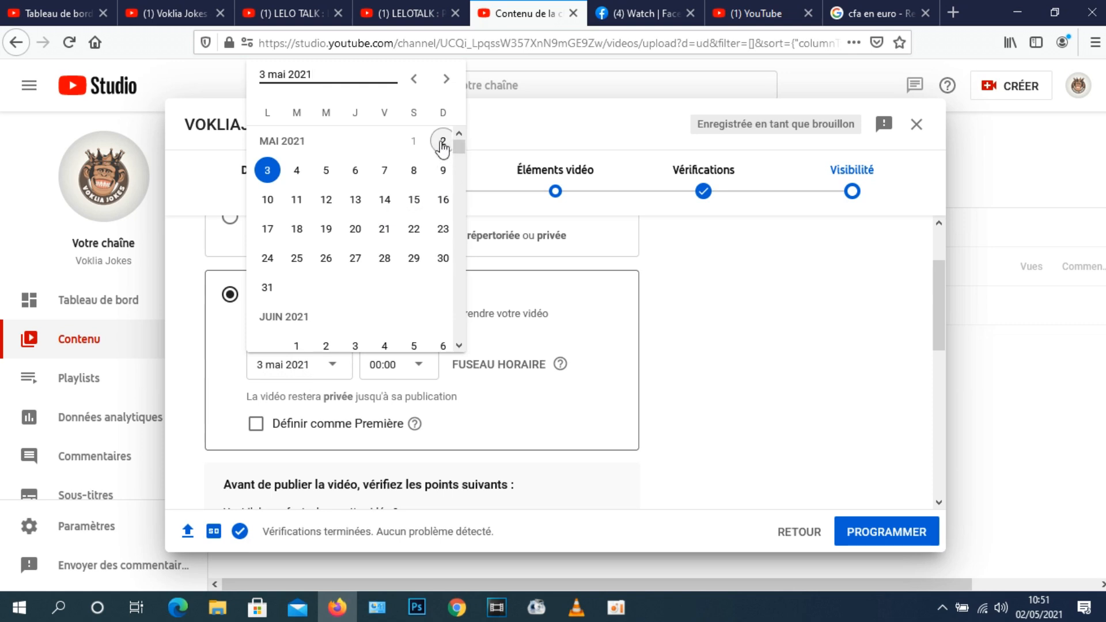
left_click(267, 171)
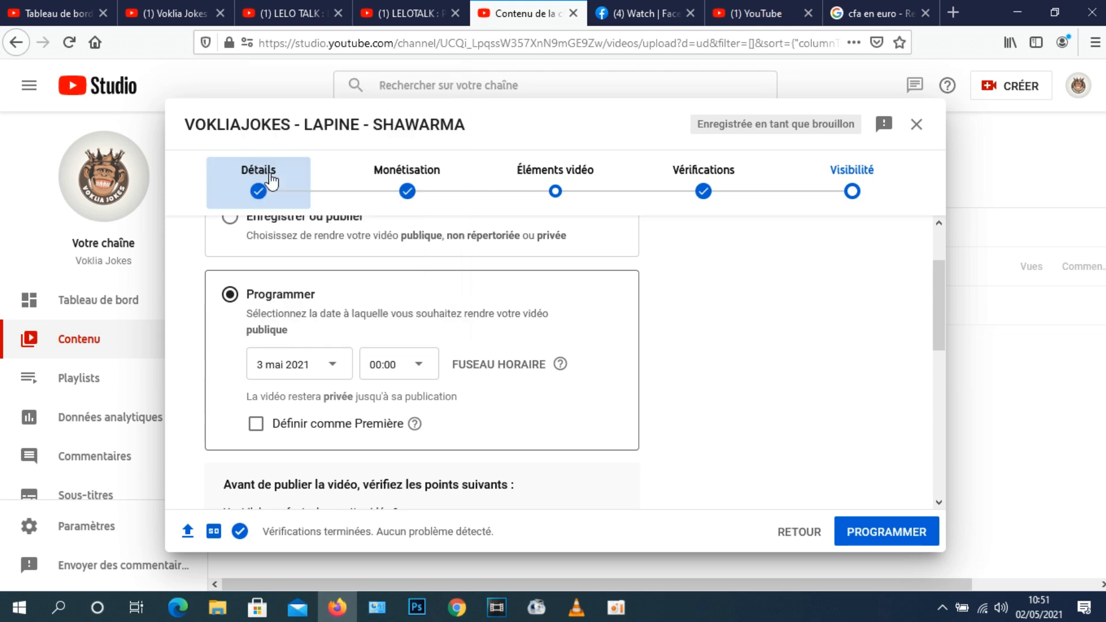
left_click(400, 372)
left_click_drag(449, 96, 448, 196)
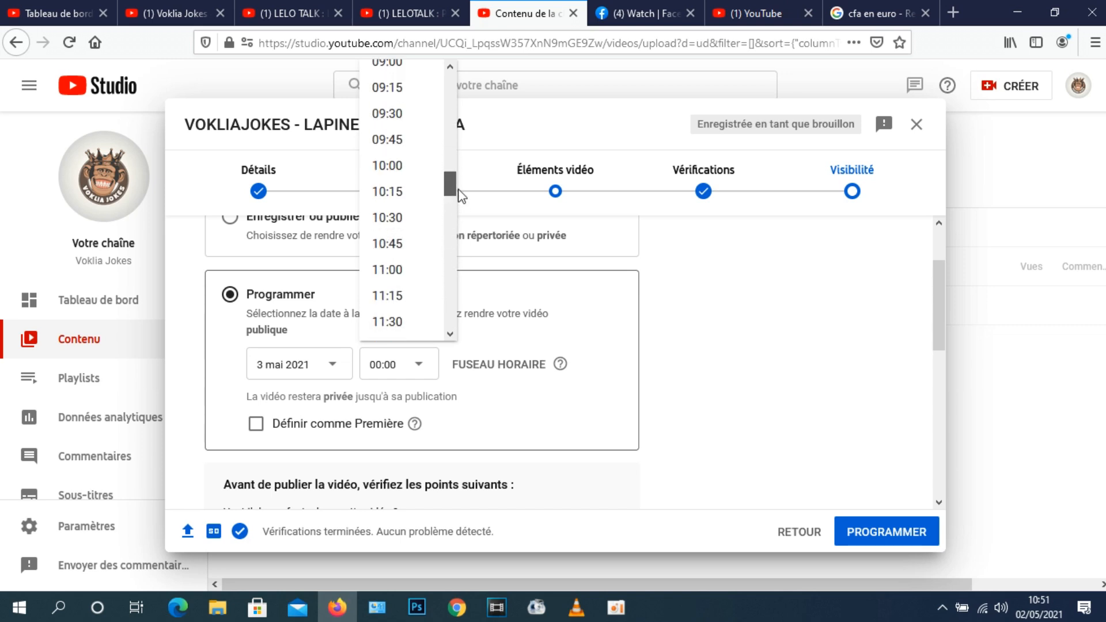
left_click(386, 114)
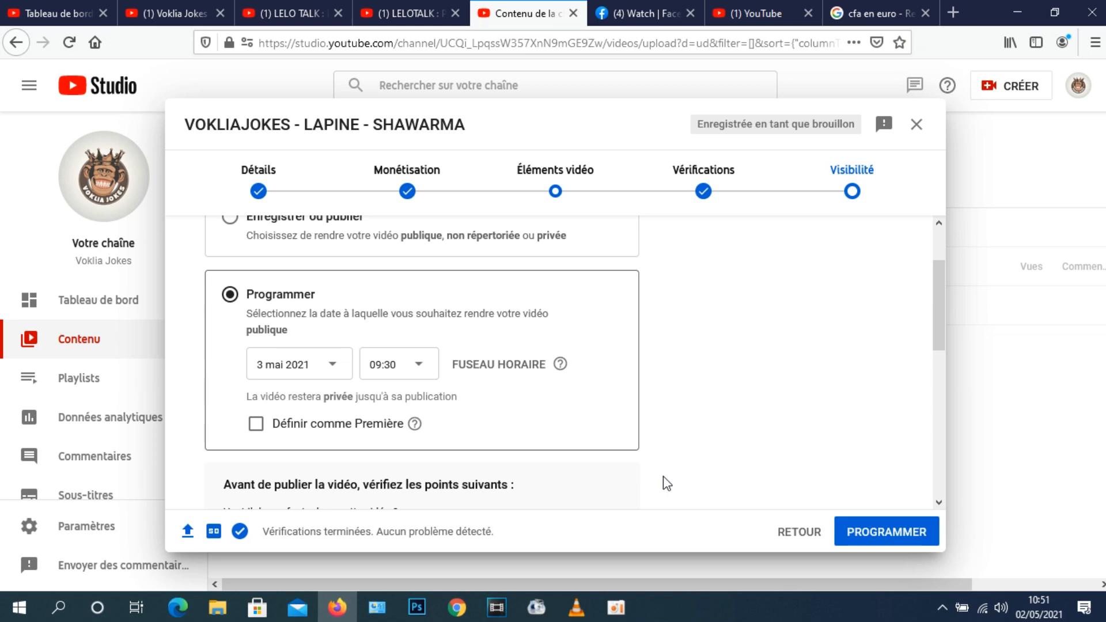
Replace the scheduled release with immediate publication as Publique, publish the video and close the sharing dialog
left_click_drag(938, 313, 939, 268)
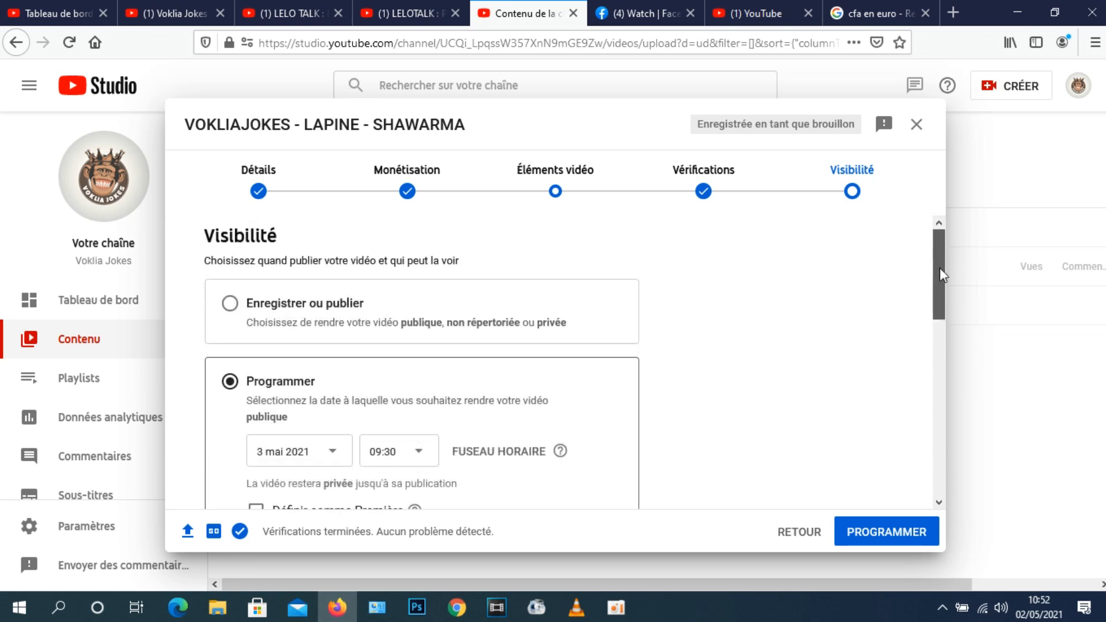
left_click(229, 303)
left_click_drag(945, 250, 933, 301)
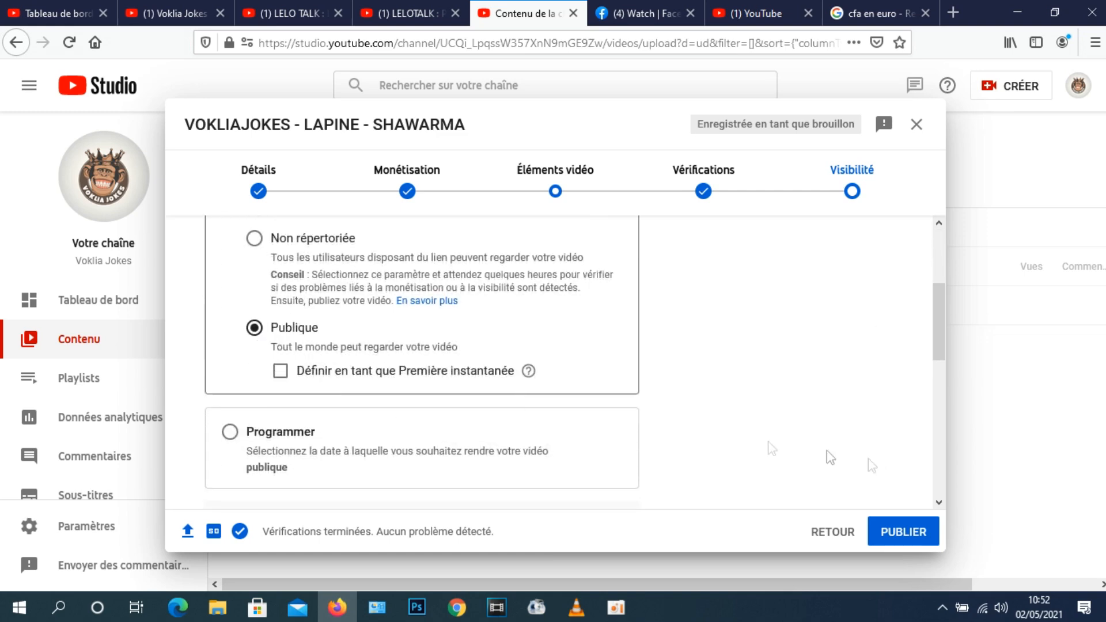
left_click(931, 530)
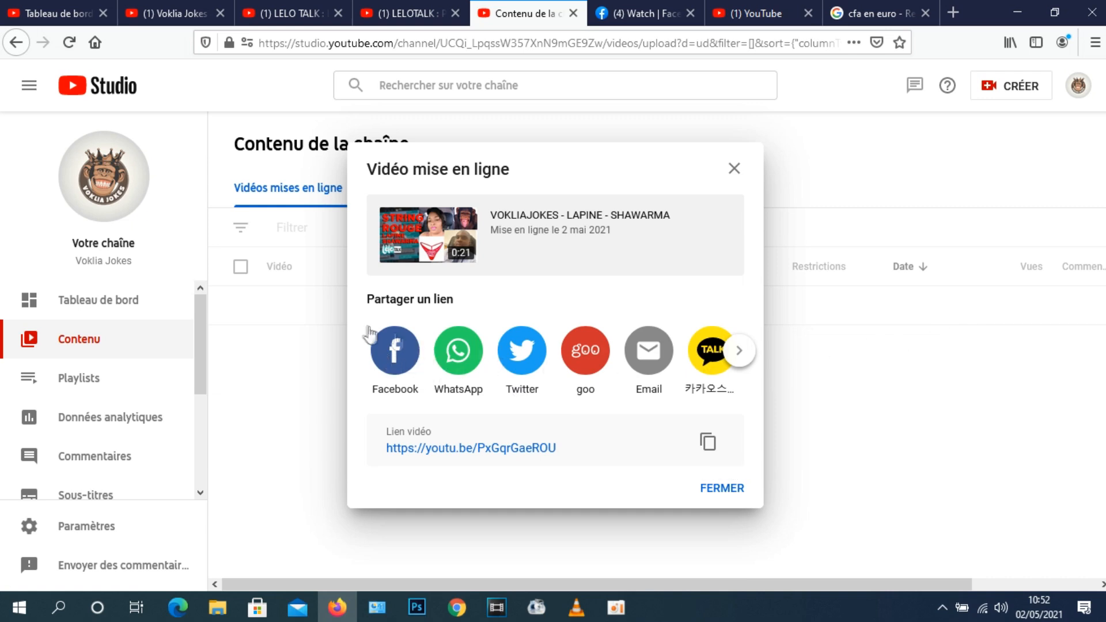
left_click(722, 490)
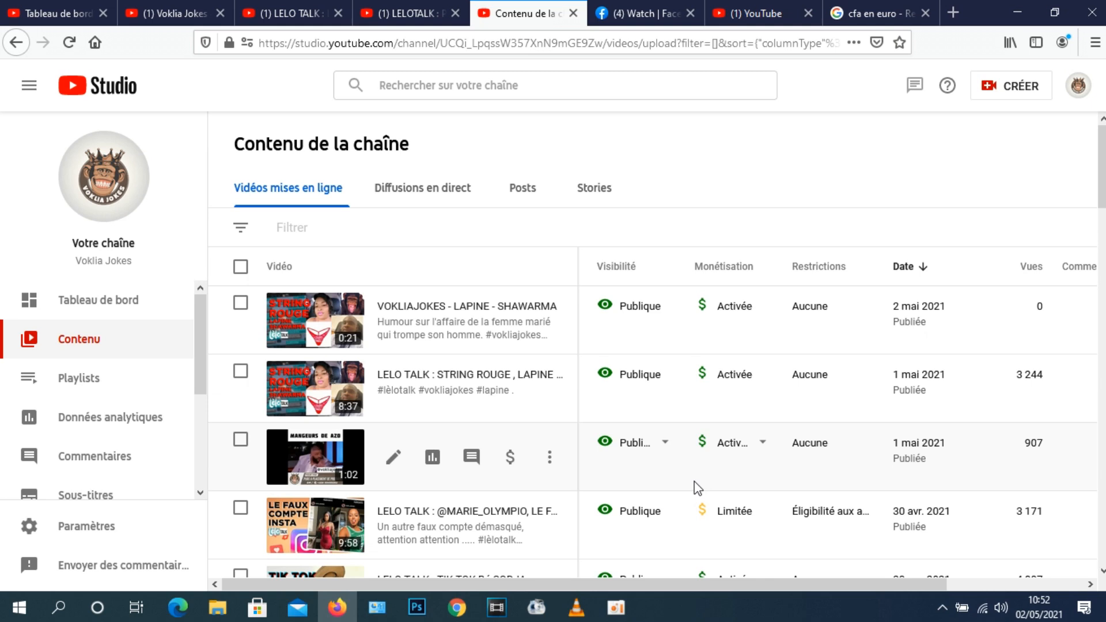
Open YouTube Studio from the account options on the LELOTALK video page and show the channel's content list
scroll(656, 345, "down", 3)
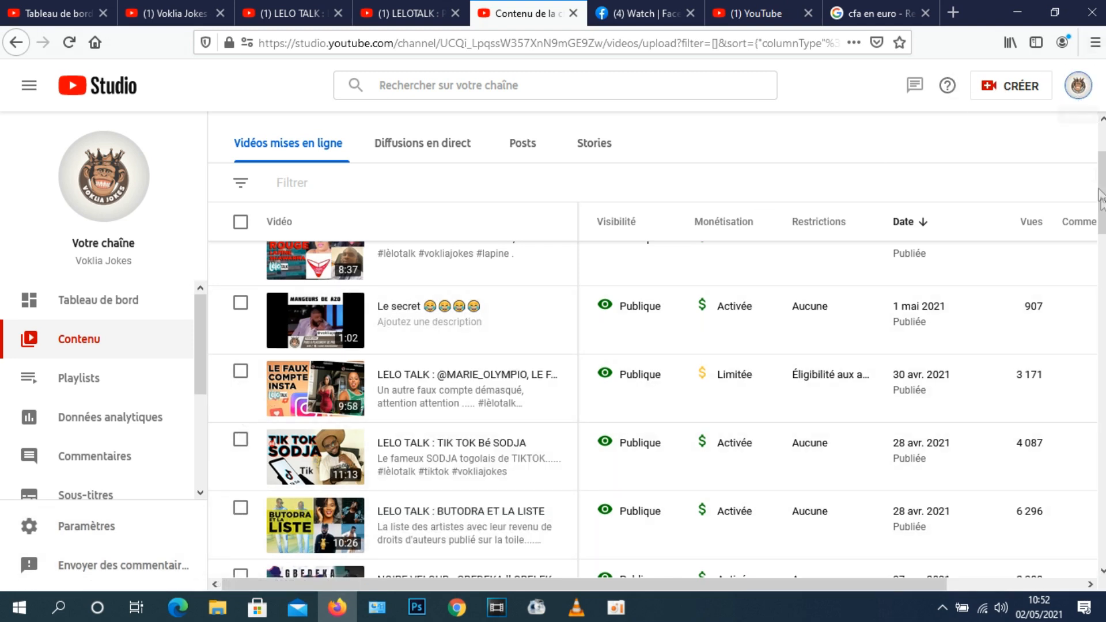
left_click(1077, 92)
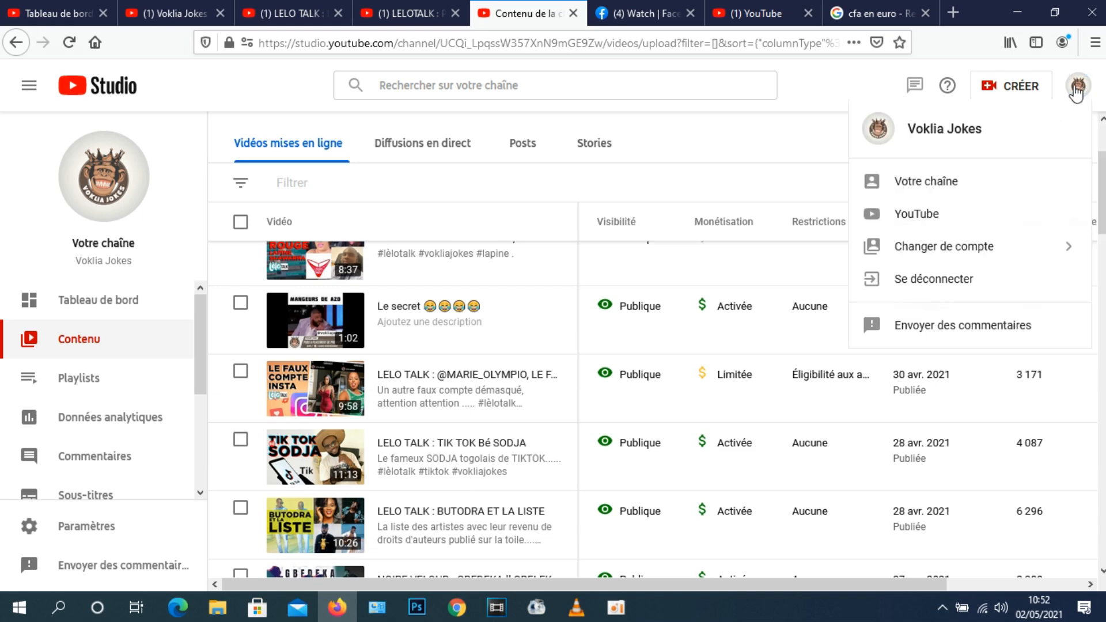
left_click(396, 12)
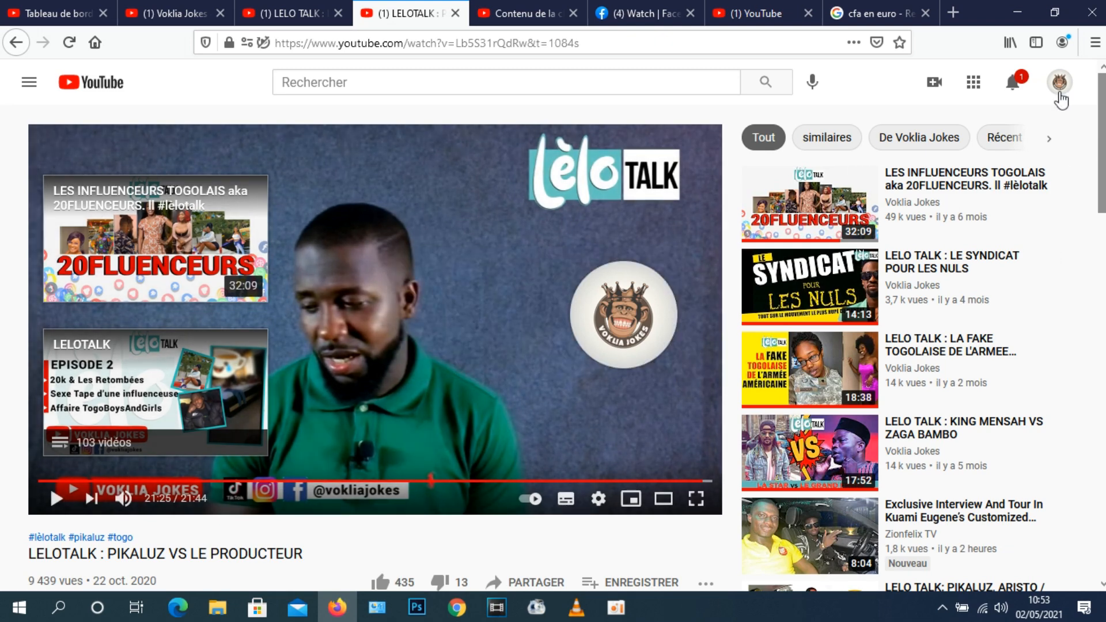
left_click(1060, 87)
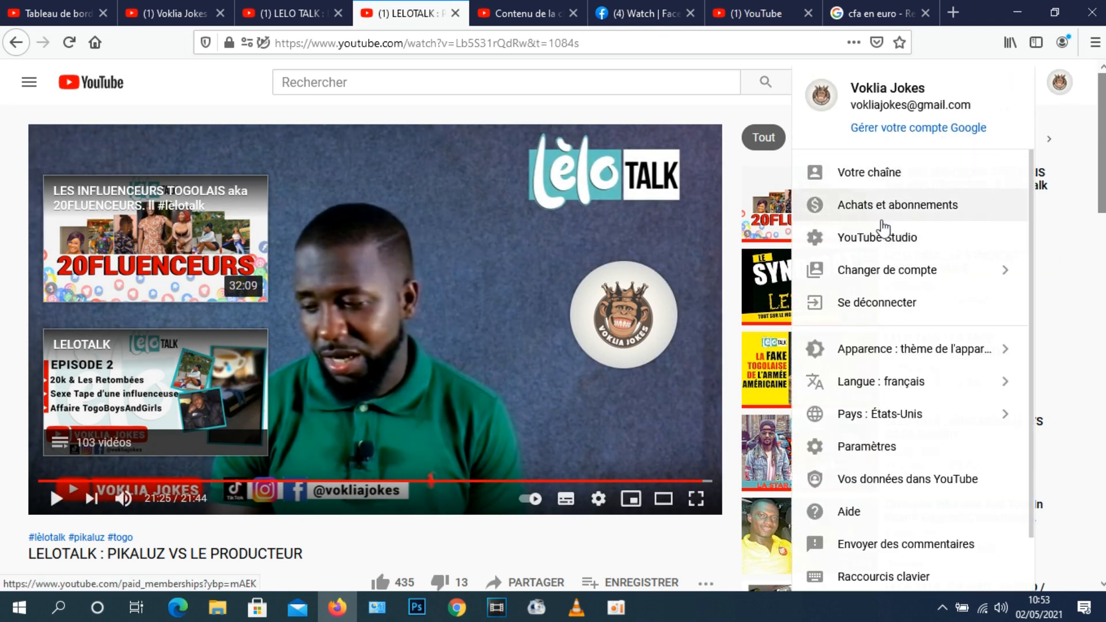
left_click(883, 250)
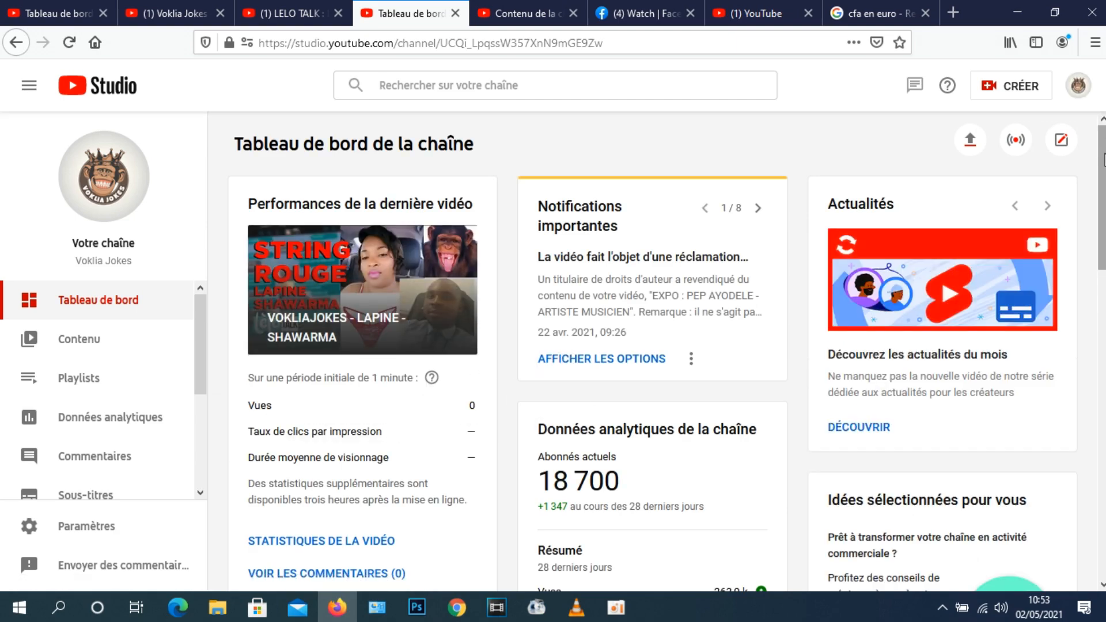
mouse_move(1102, 159)
left_mouse_down()
mouse_move(1102, 372)
mouse_move(1094, 150)
left_mouse_up()
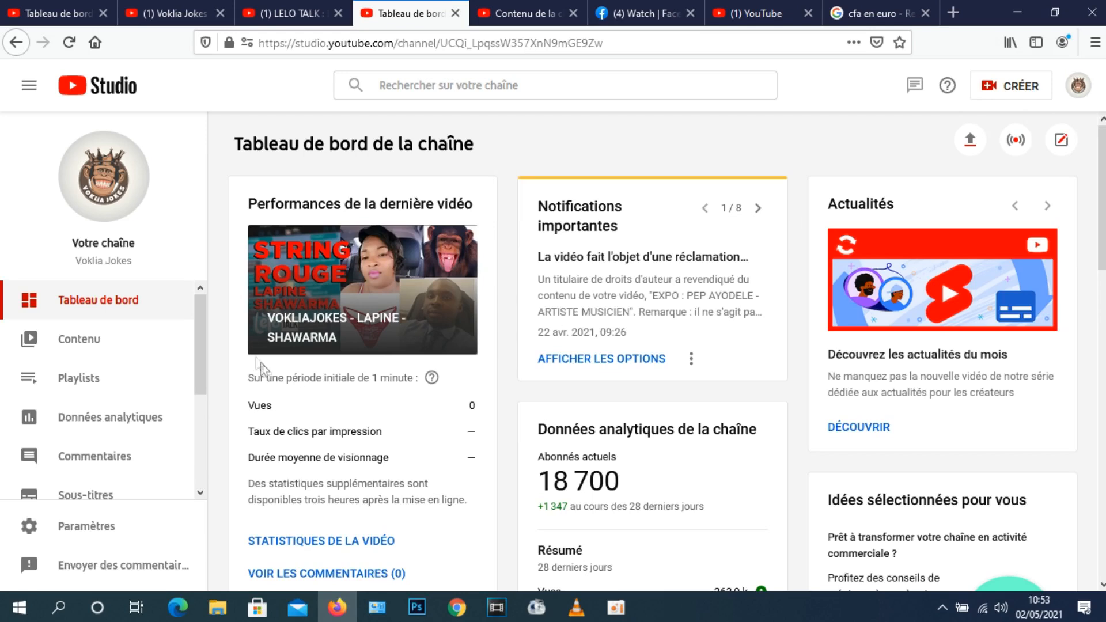
left_click(78, 342)
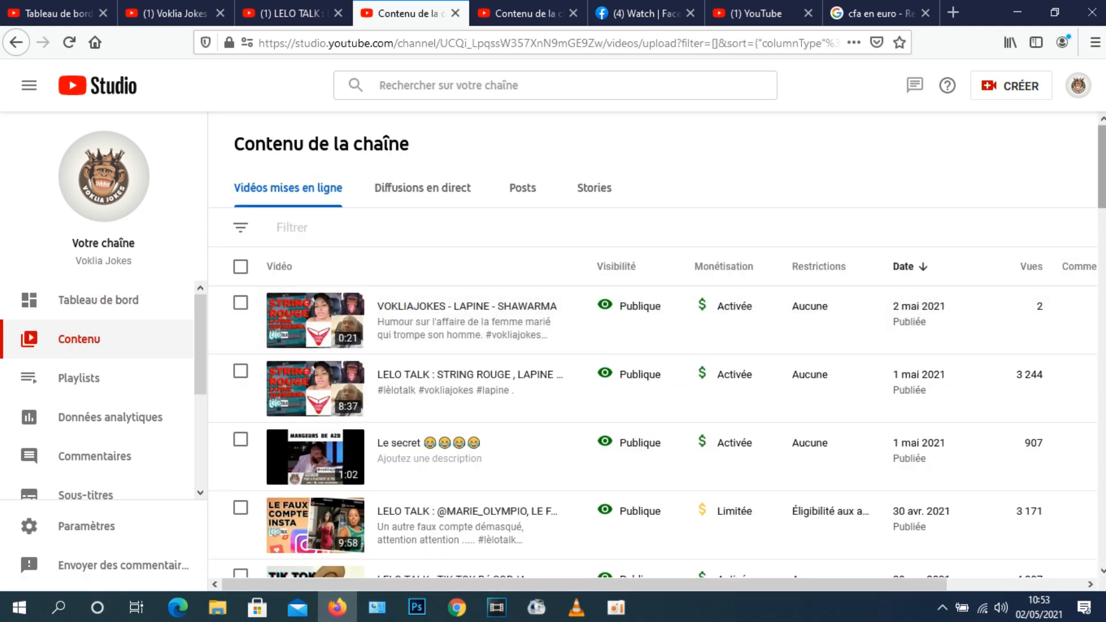
Examine the monetisation and visibility choices for the LE FAUX COMPTE INSTA video in the content list
mouse_move(1101, 161)
left_mouse_down()
mouse_move(1078, 531)
mouse_move(1104, 146)
mouse_move(1103, 172)
left_mouse_up()
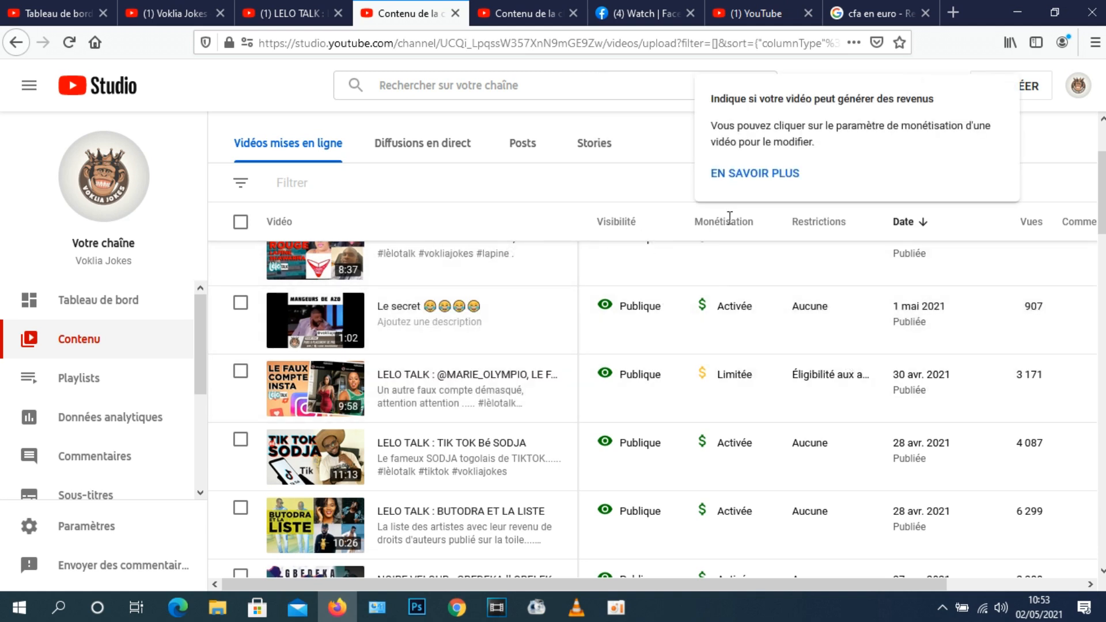
left_click(763, 378)
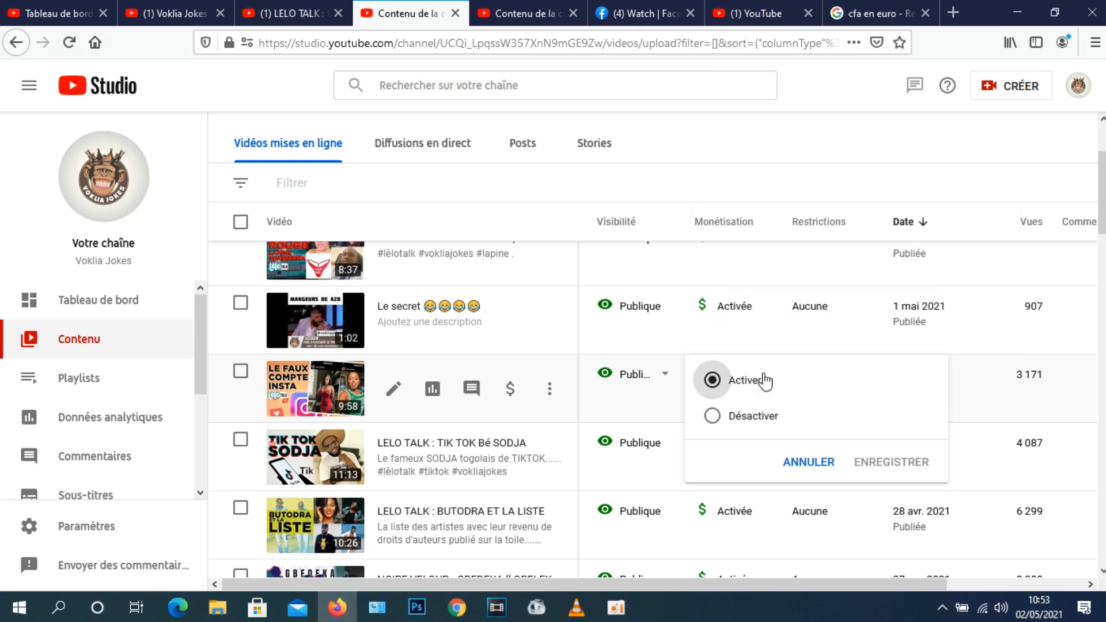
left_click(663, 380)
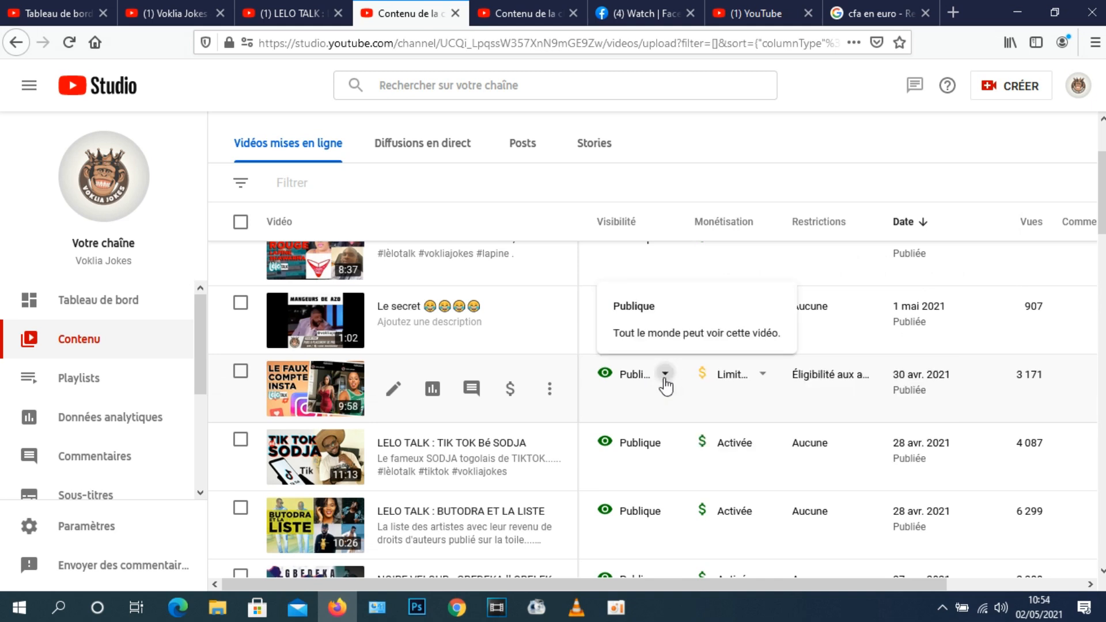
left_click(665, 382)
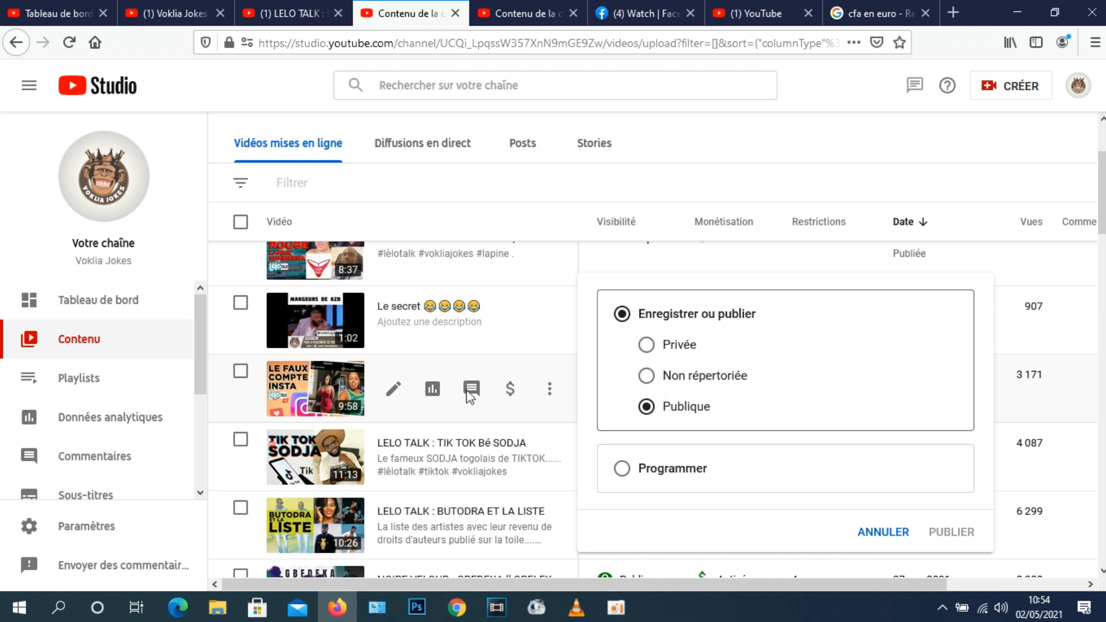
Open the details of the LE FAUX COMPTE INSTA video, look over its settings and open its end screen editor
left_click(394, 390)
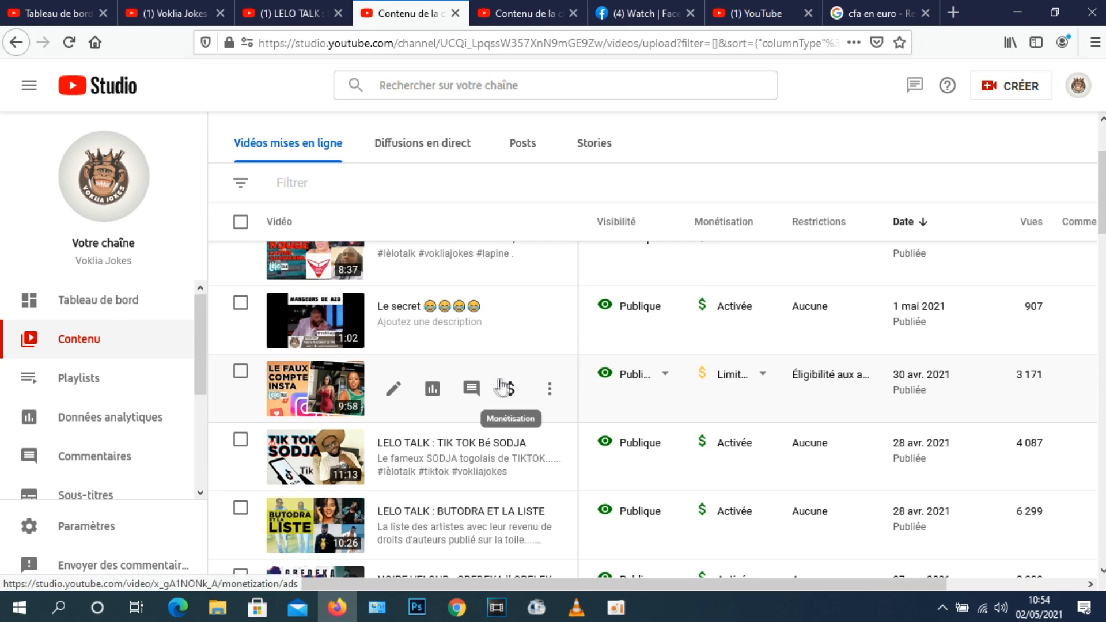
left_click(394, 396)
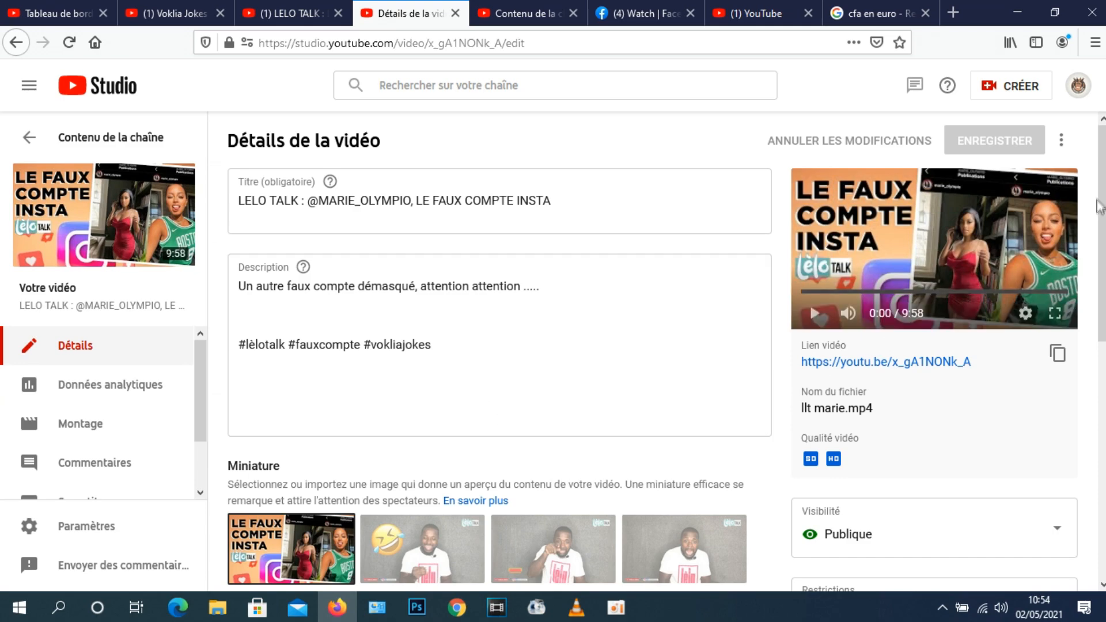
scroll(1099, 204, "down", 5)
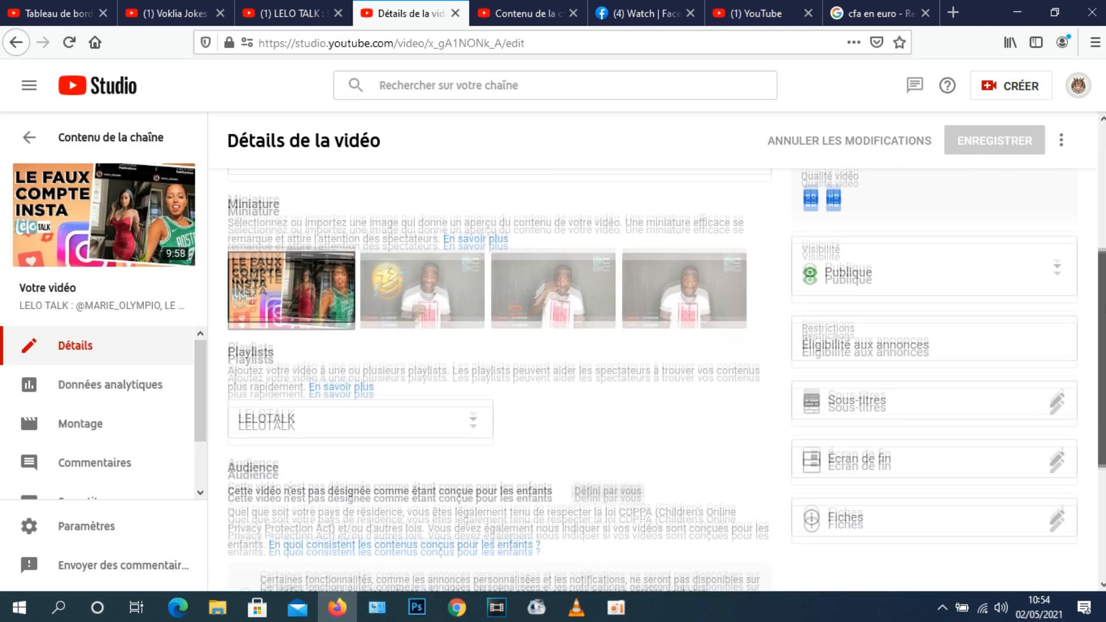
scroll(1099, 288, "down", 3)
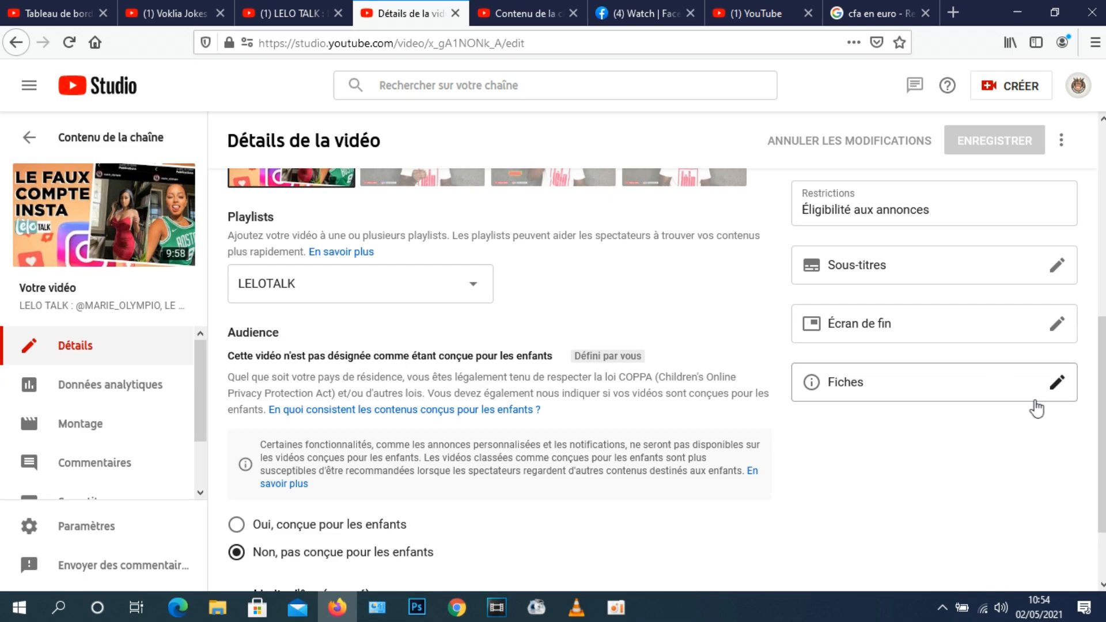
scroll(1097, 293, "up", 3)
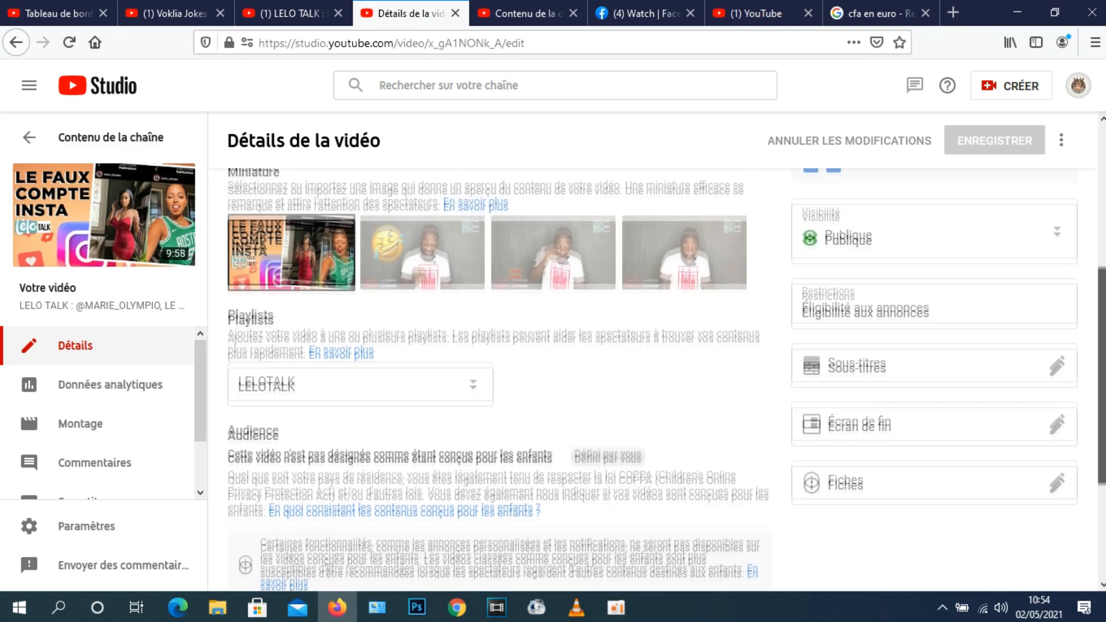
scroll(1098, 294, "down", 1)
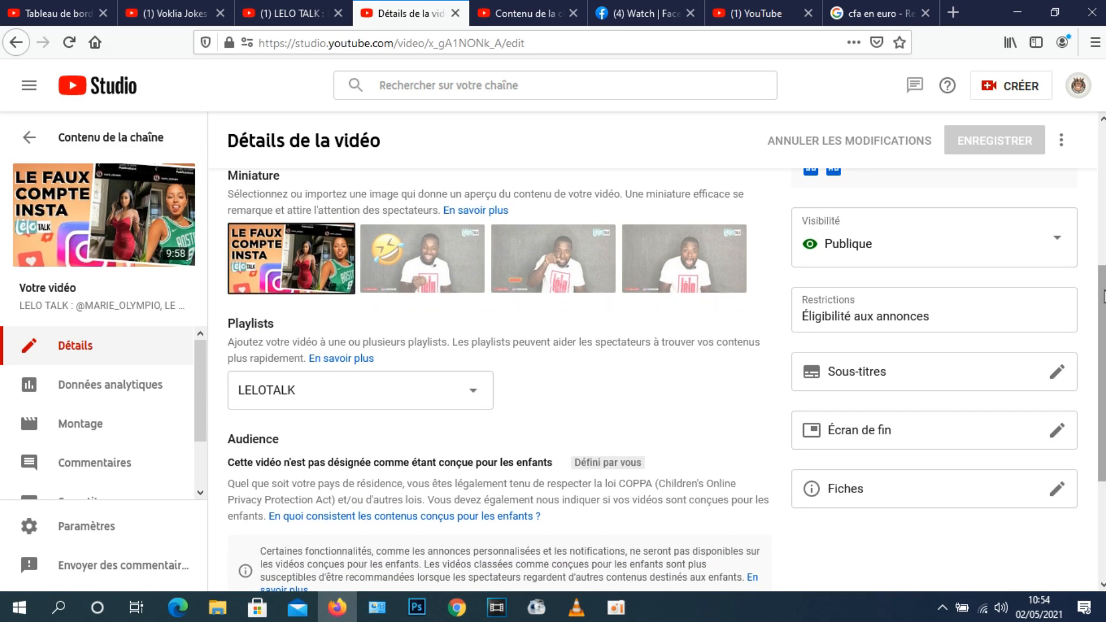
left_click(1056, 431)
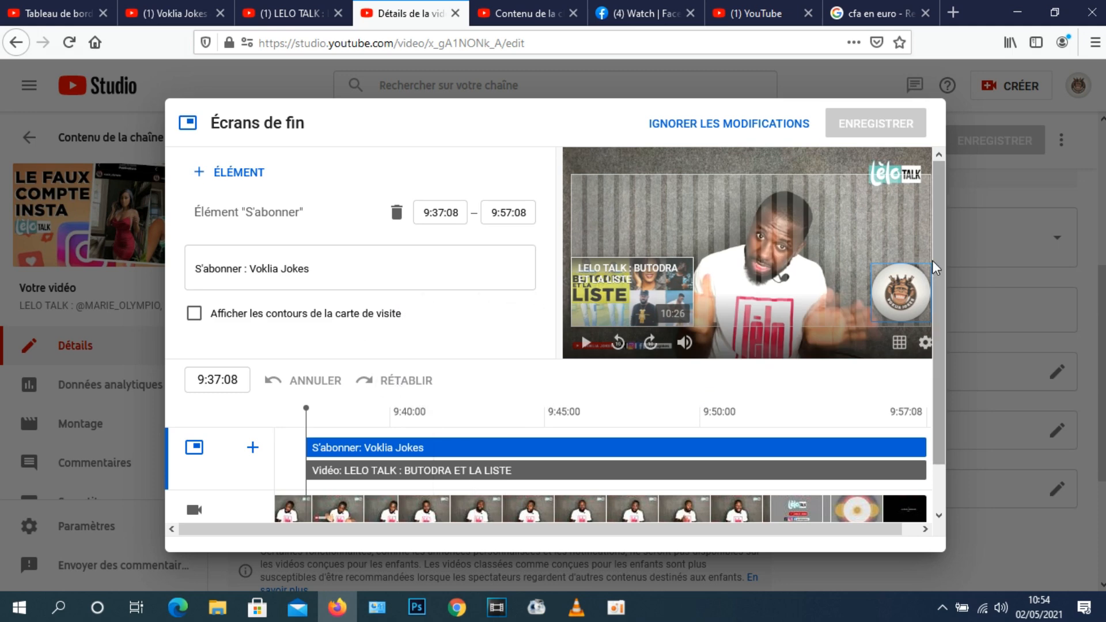
View the available end screen element types and delete the existing video and subscribe elements
scroll(936, 340, "down", 1)
left_click_drag(935, 334, 939, 262)
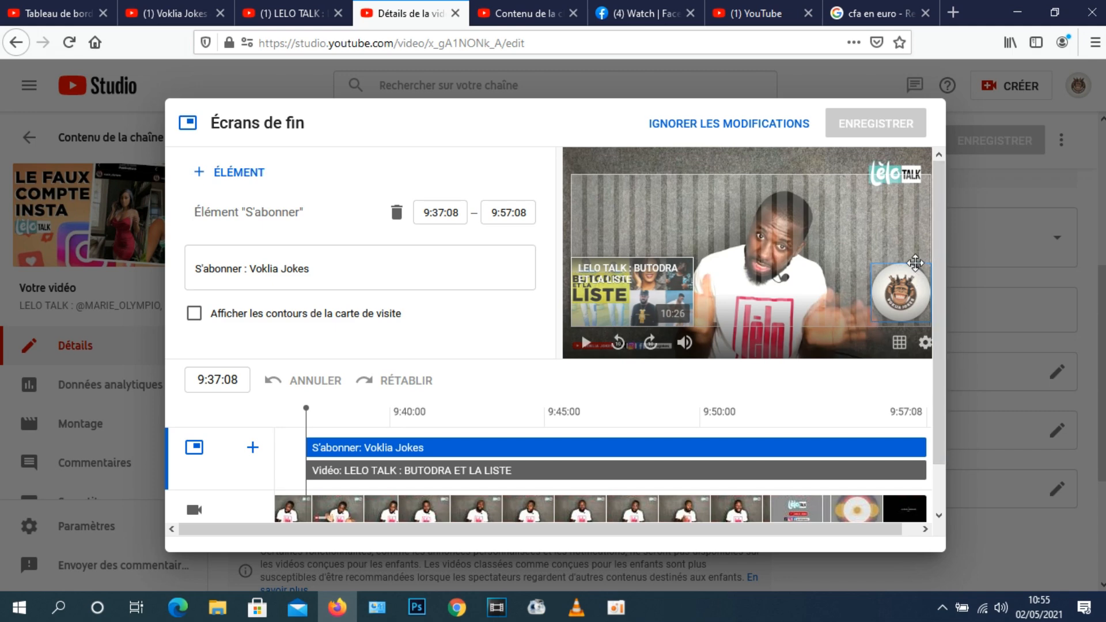
left_click(201, 176)
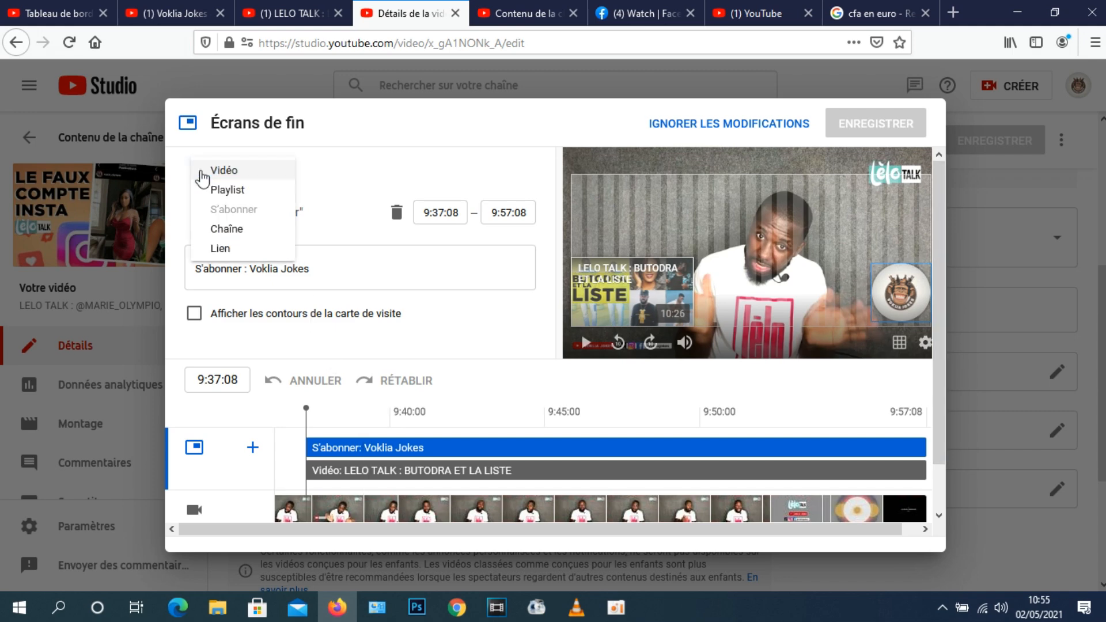
key("Escape")
left_click(368, 470)
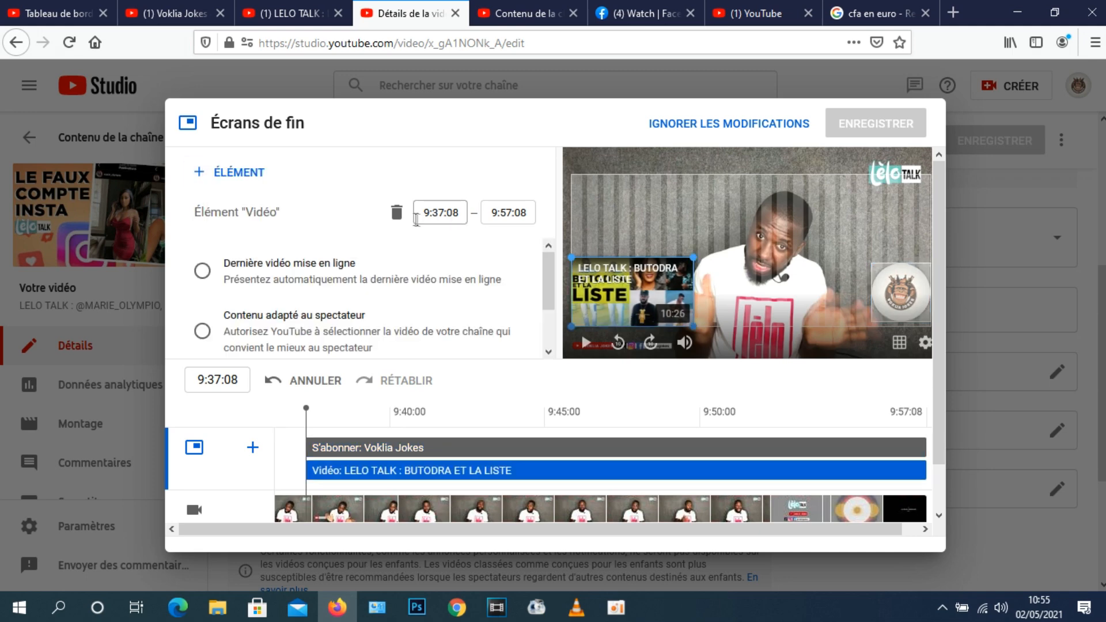
left_click(397, 213)
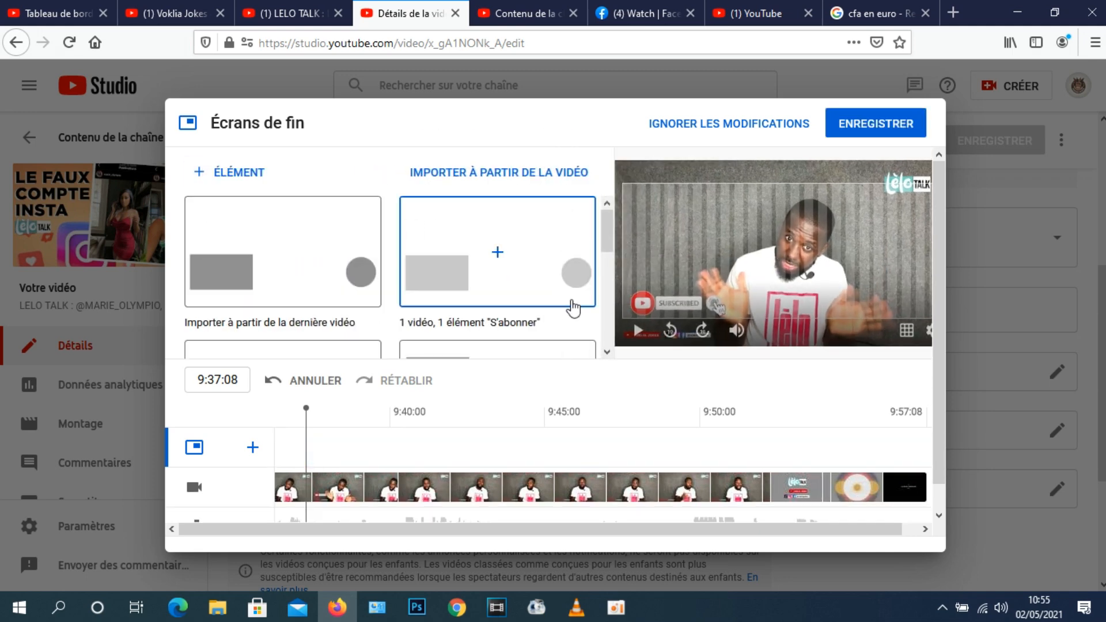
Browse the end screen templates and apply the one with 1 vidéo and 1 élément "S'abonner"
mouse_move(935, 223)
left_mouse_down()
mouse_move(935, 267)
mouse_move(933, 227)
left_mouse_up()
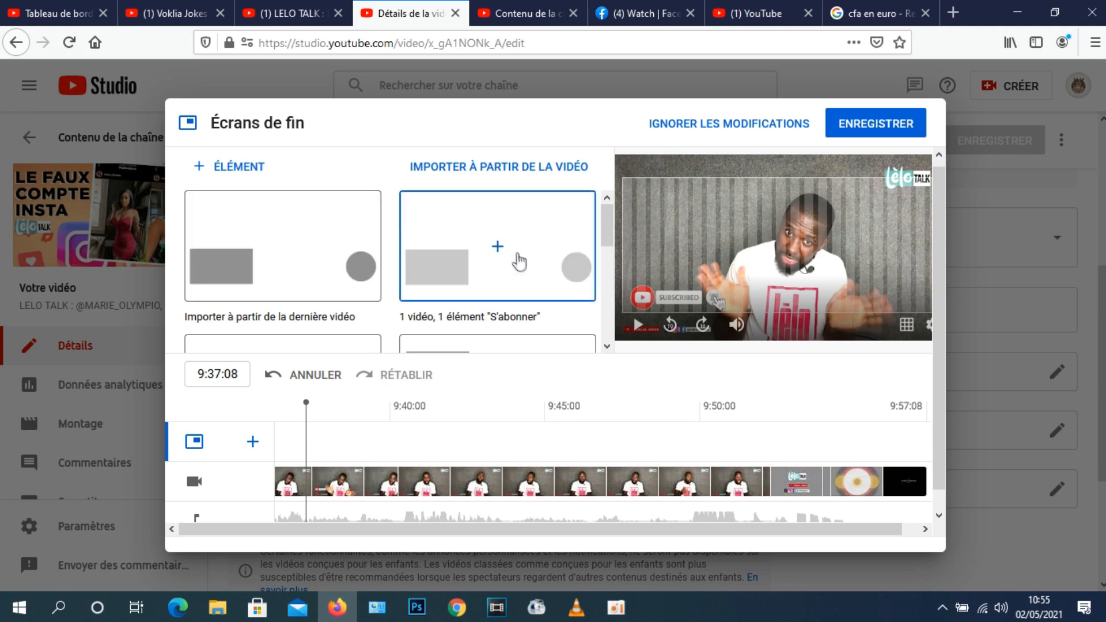
left_click_drag(608, 227, 610, 271)
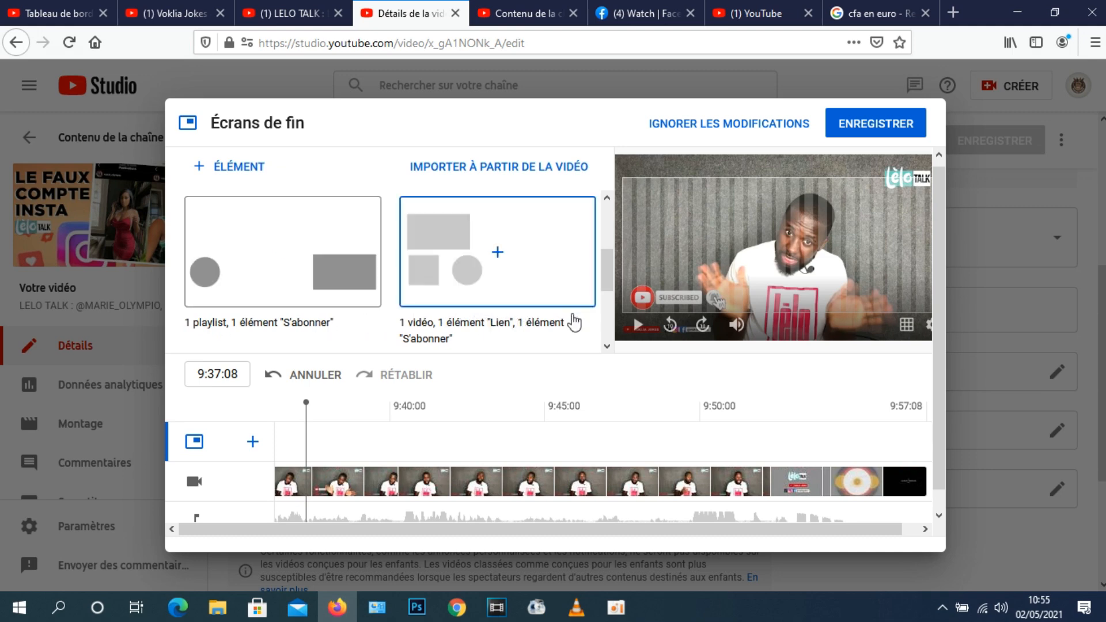
left_click_drag(609, 267, 609, 317)
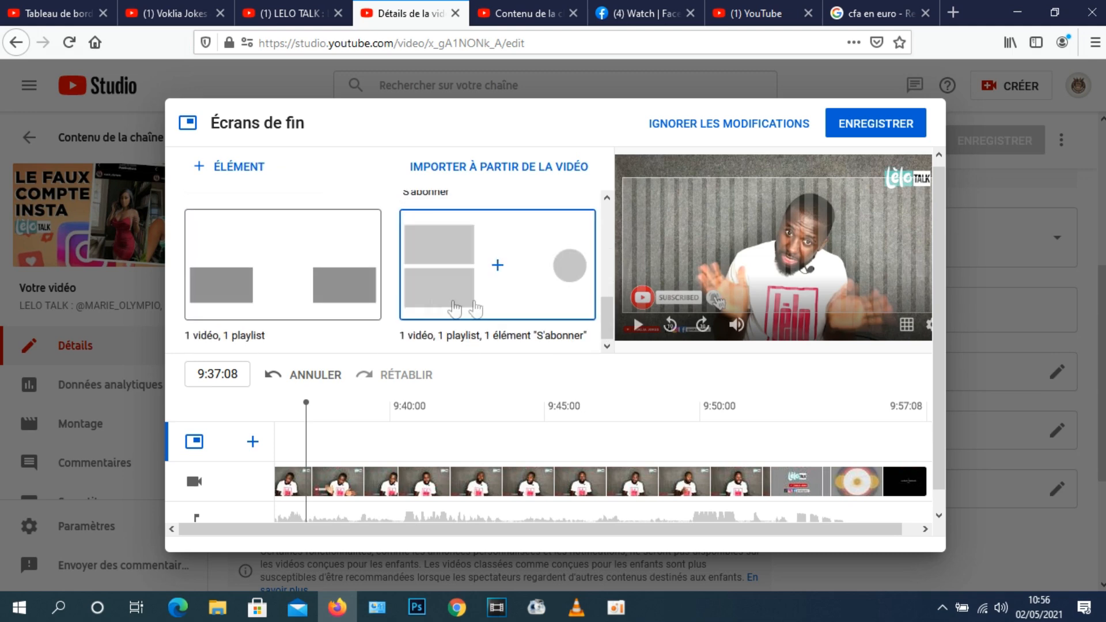
left_click_drag(608, 318, 610, 231)
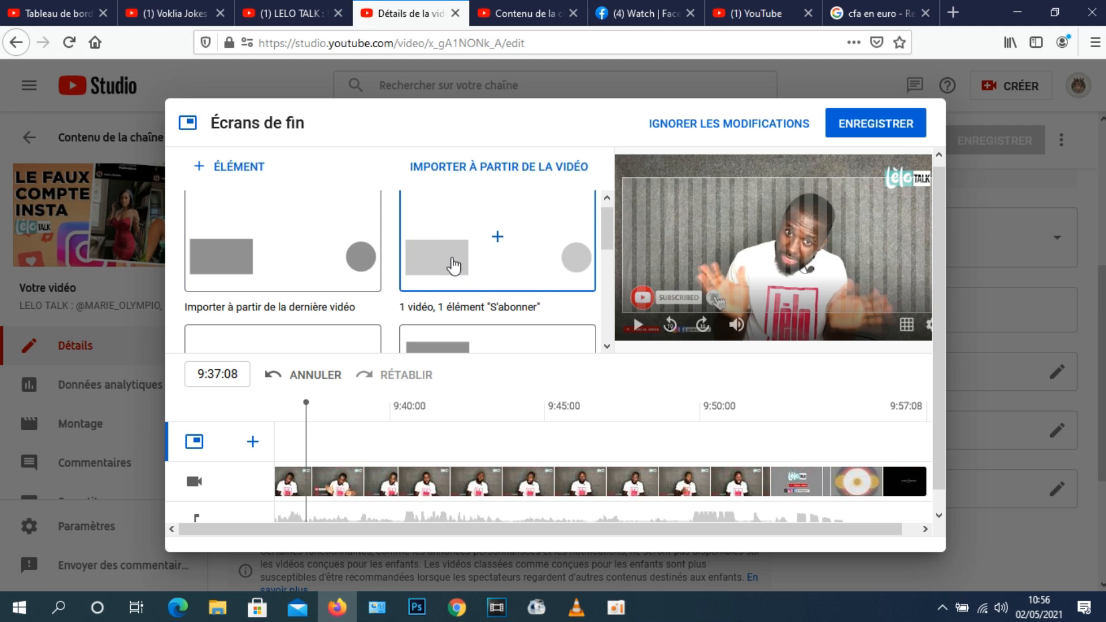
left_click(452, 265)
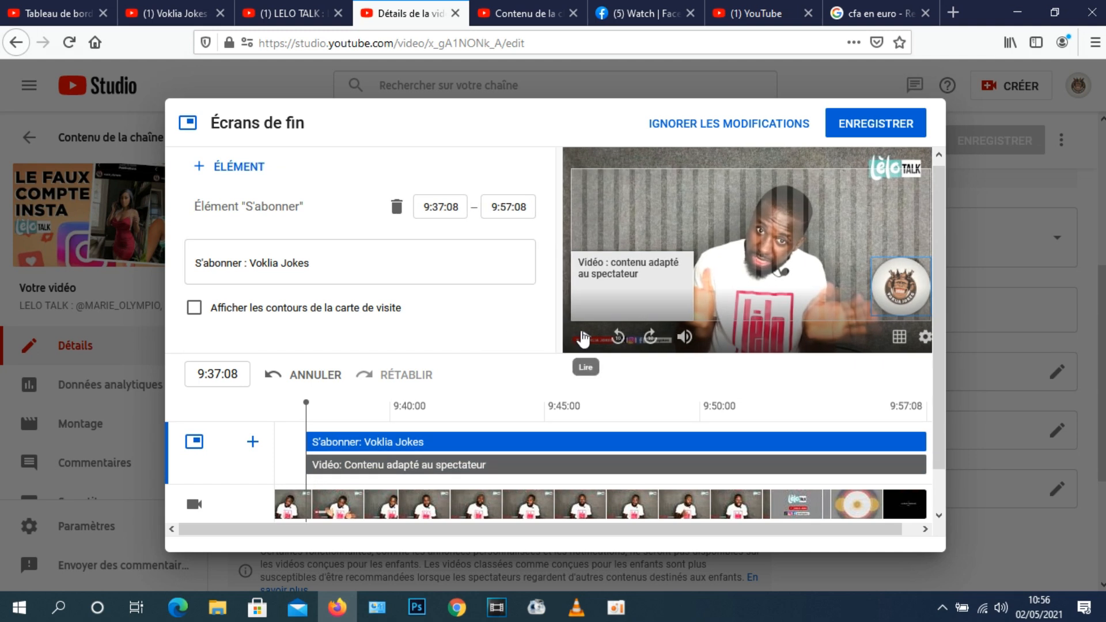
Set the end screen's video element to the specific video LELO TALK : STRING ROUGE , LAPINE , SHAWARMA, and select the subscribe element
left_click(636, 293)
scroll(391, 323, "down", 2)
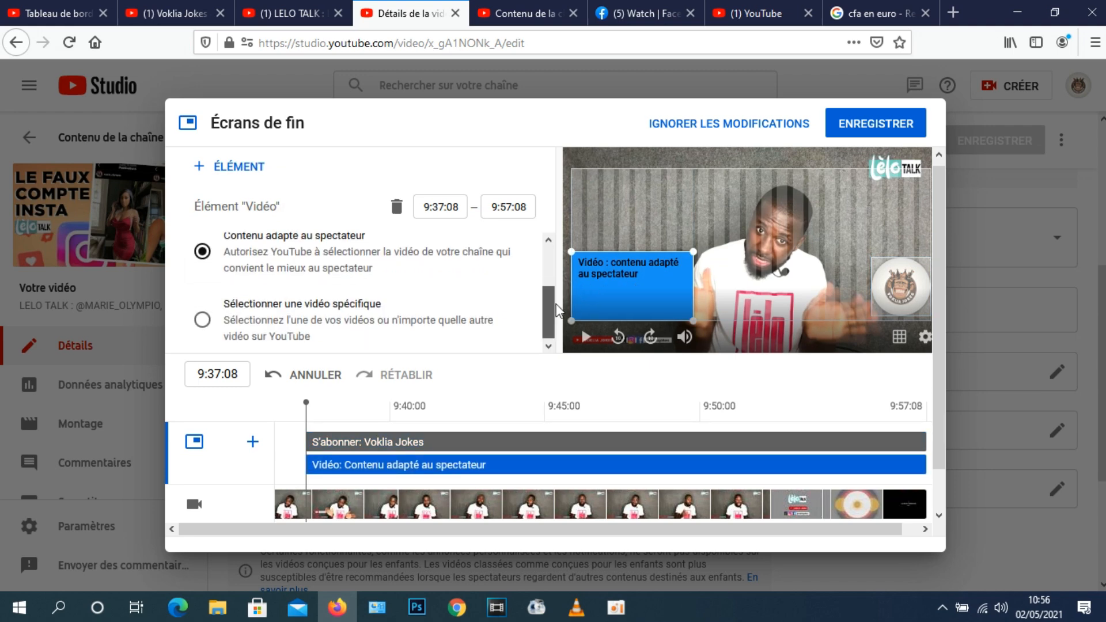
left_click(203, 318)
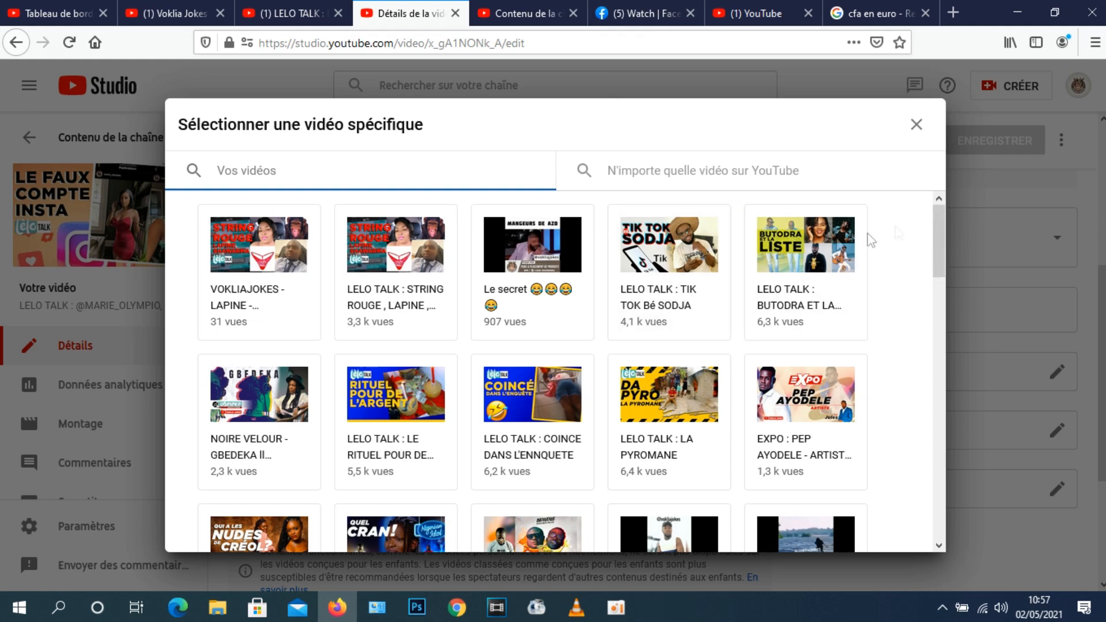
left_click(395, 247)
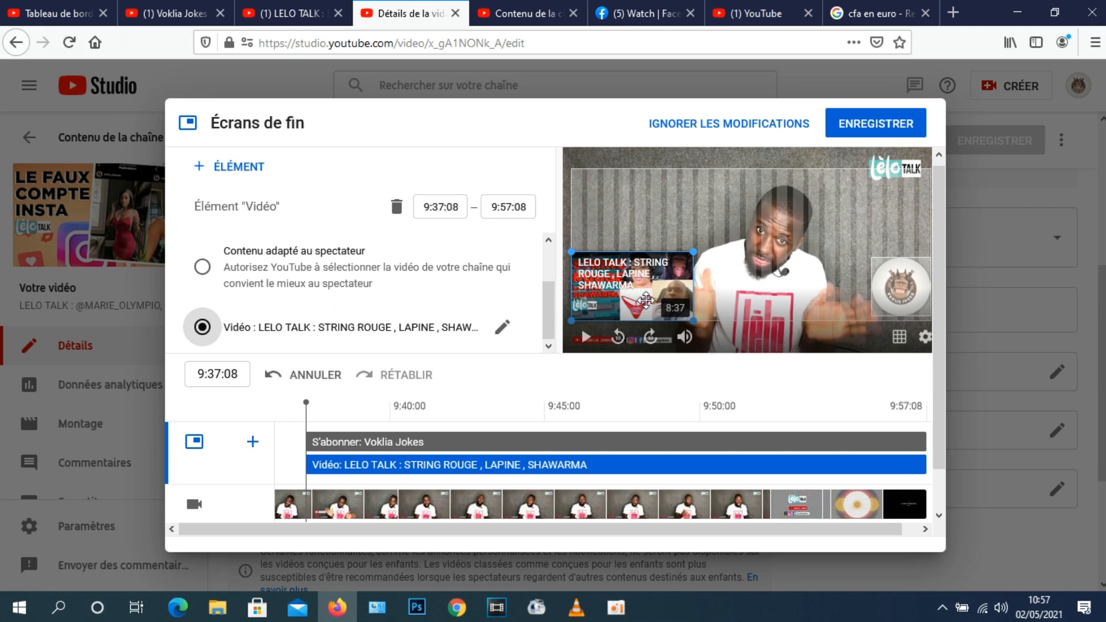
left_click(908, 290)
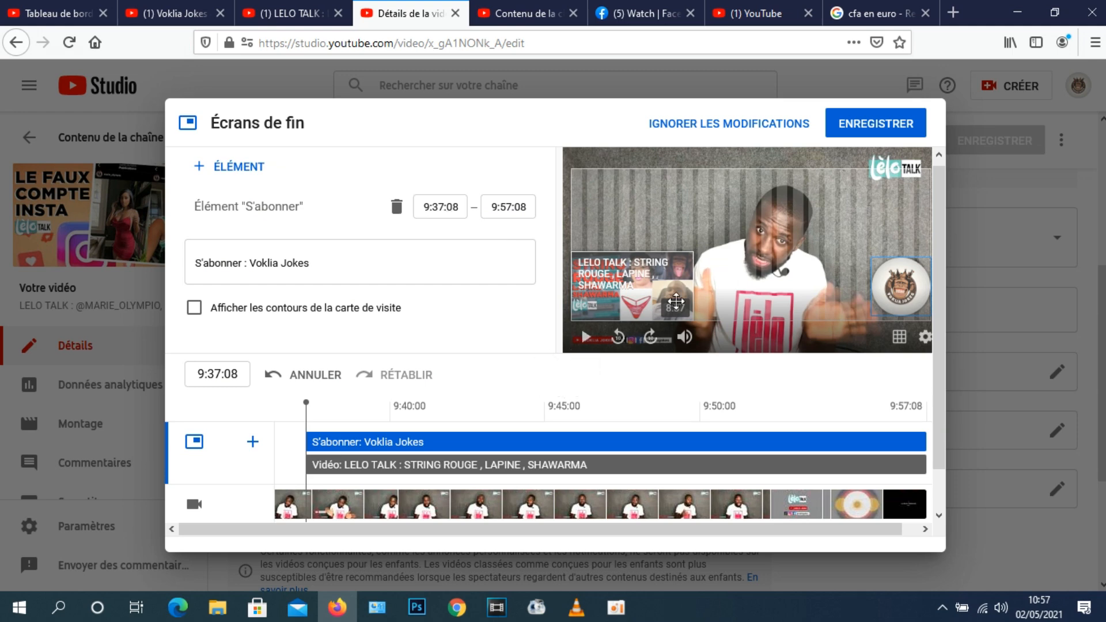
Move the end screen's video element slightly left in the frame and the subscribe element slightly towards the lower right, and save the end screen
mouse_move(652, 289)
left_mouse_down()
mouse_move(645, 224)
mouse_move(642, 288)
left_mouse_up()
mouse_move(890, 285)
left_mouse_down()
mouse_move(595, 208)
mouse_move(819, 260)
mouse_move(907, 295)
left_mouse_up()
left_click(864, 127)
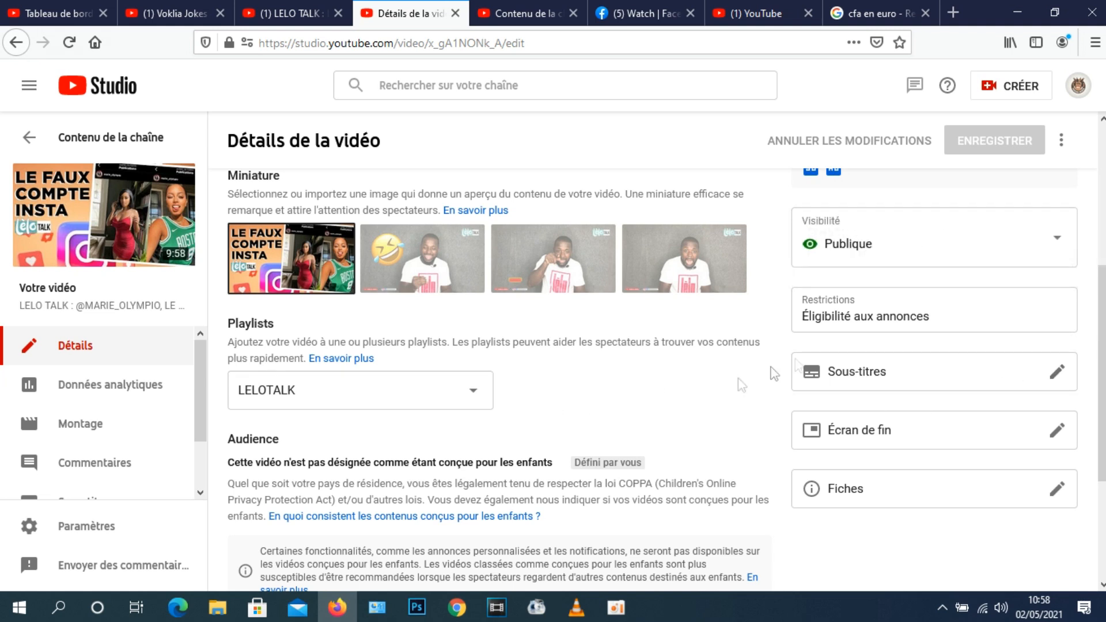
View the ad suitability restriction details and the available card types for the video, discarding the card changes
mouse_move(878, 340)
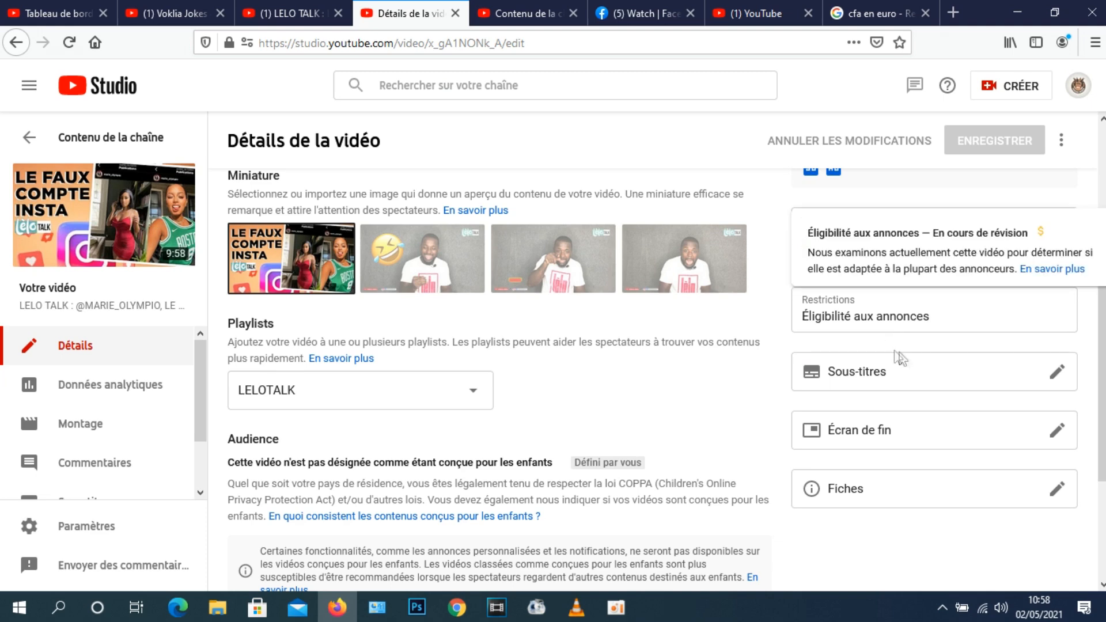
scroll(1103, 344, "down", 1)
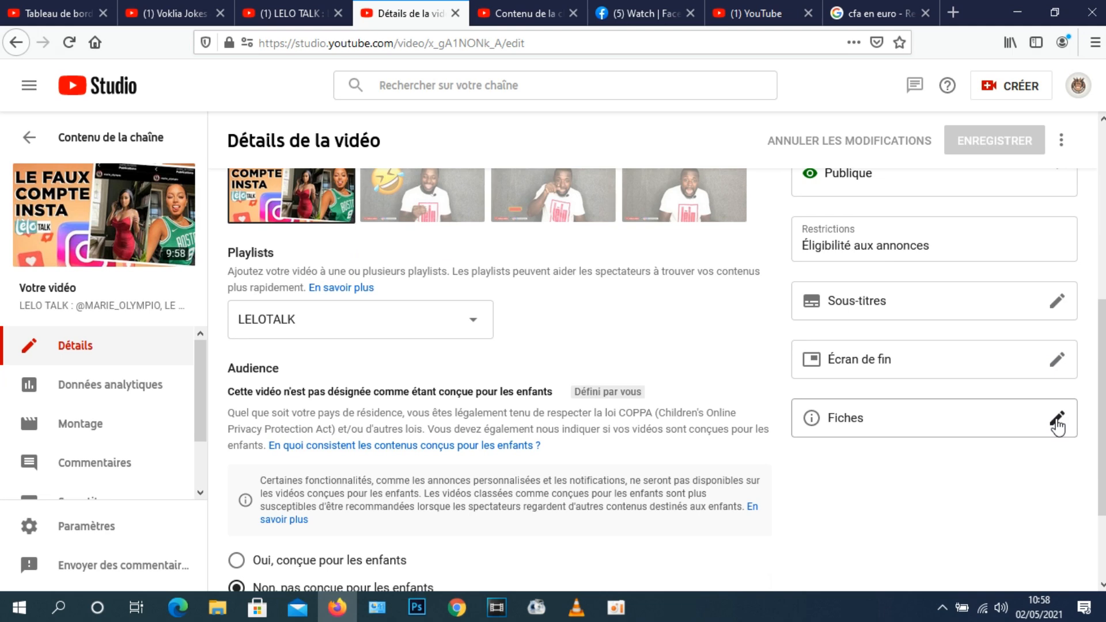
left_click(1057, 419)
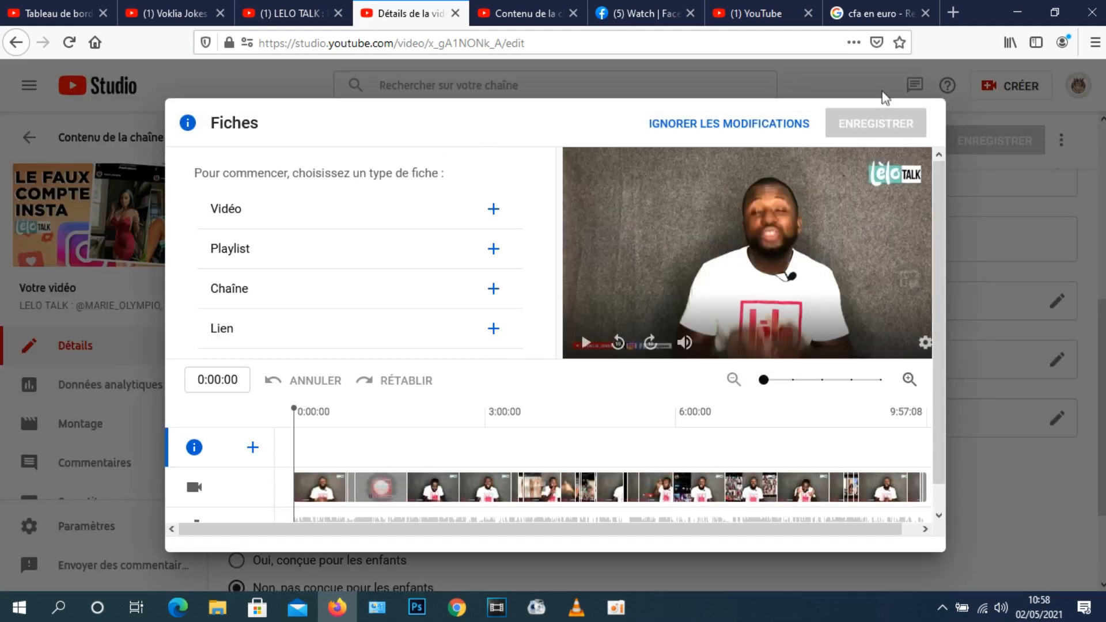
left_click(728, 129)
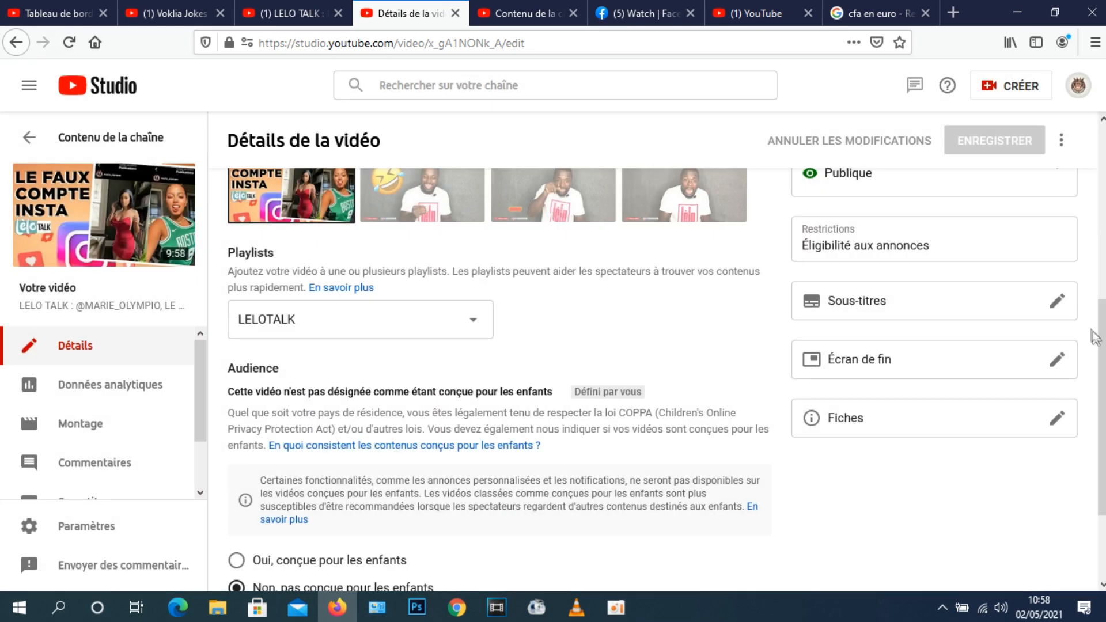
Append one full stop to the first line of the video's description, save the details and return to the channel content list
left_click_drag(1104, 361, 1104, 186)
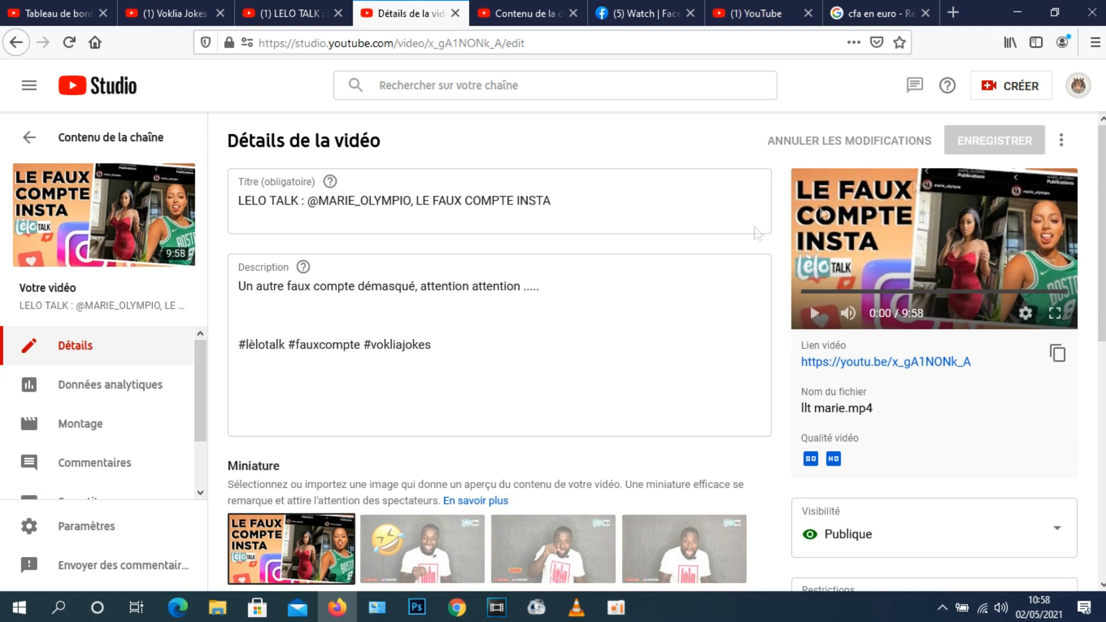
left_click(545, 289)
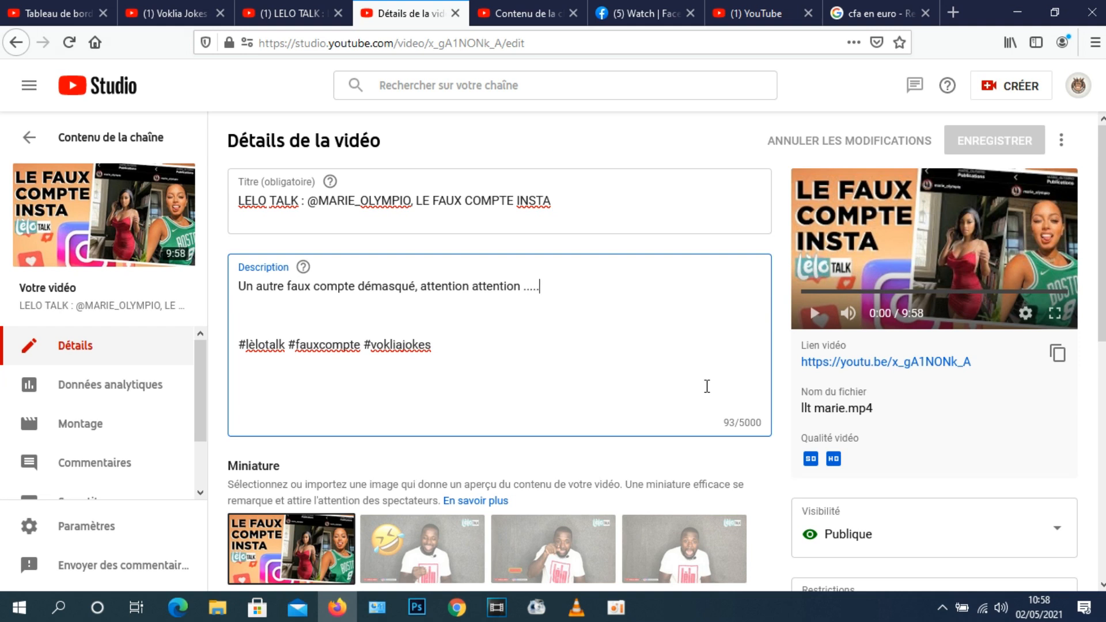
type(".")
key("BackSpace")
type(".")
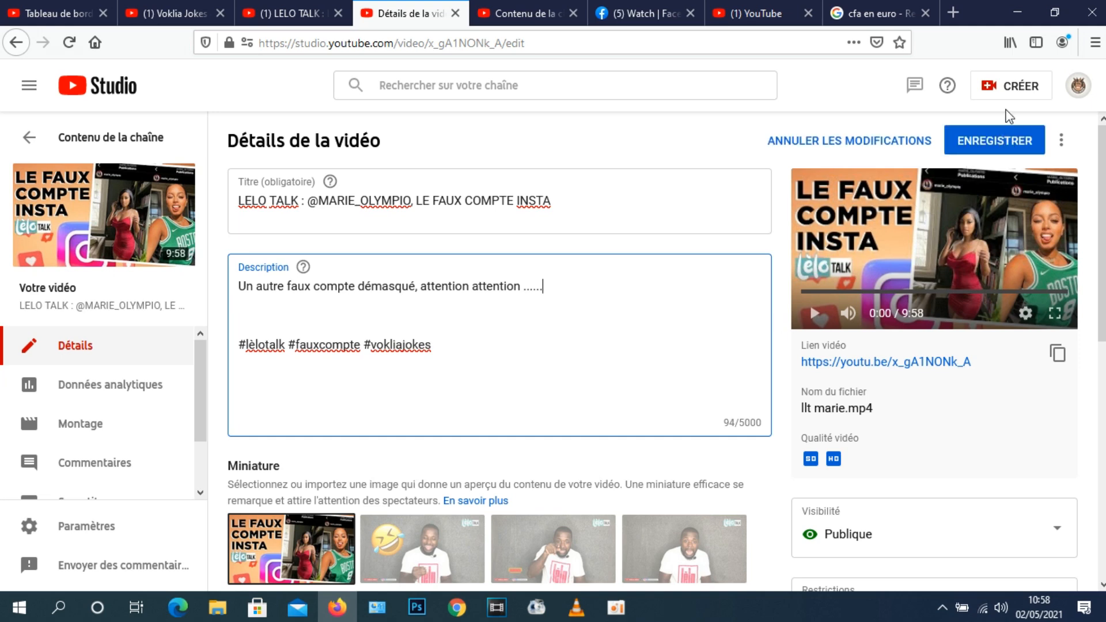
left_click(1000, 142)
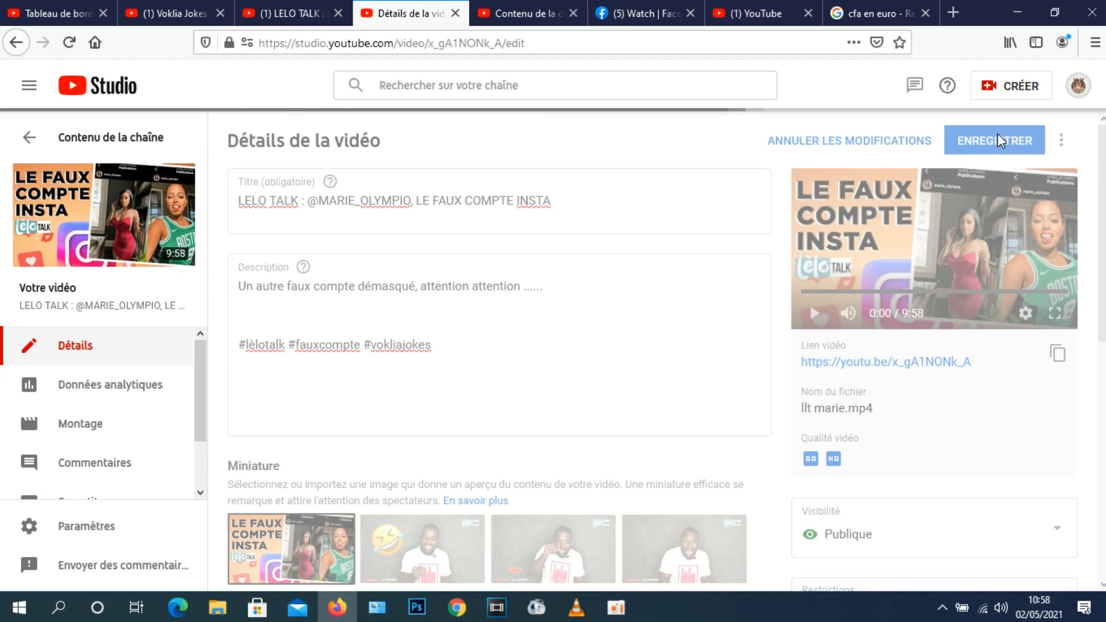
left_click(29, 138)
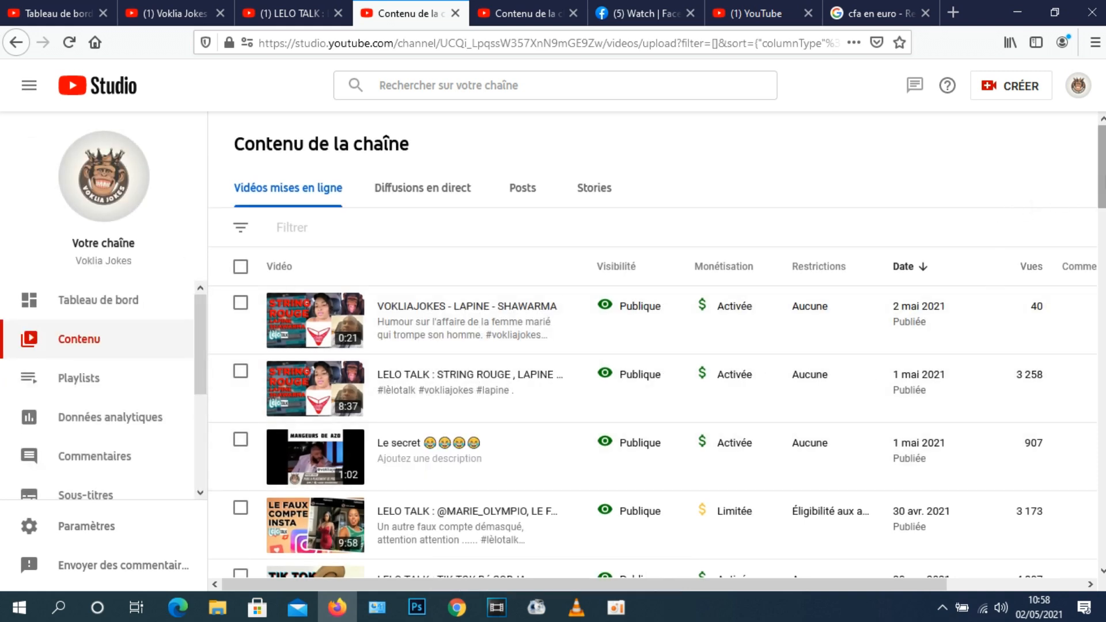
scroll(354, 440, "down", 2)
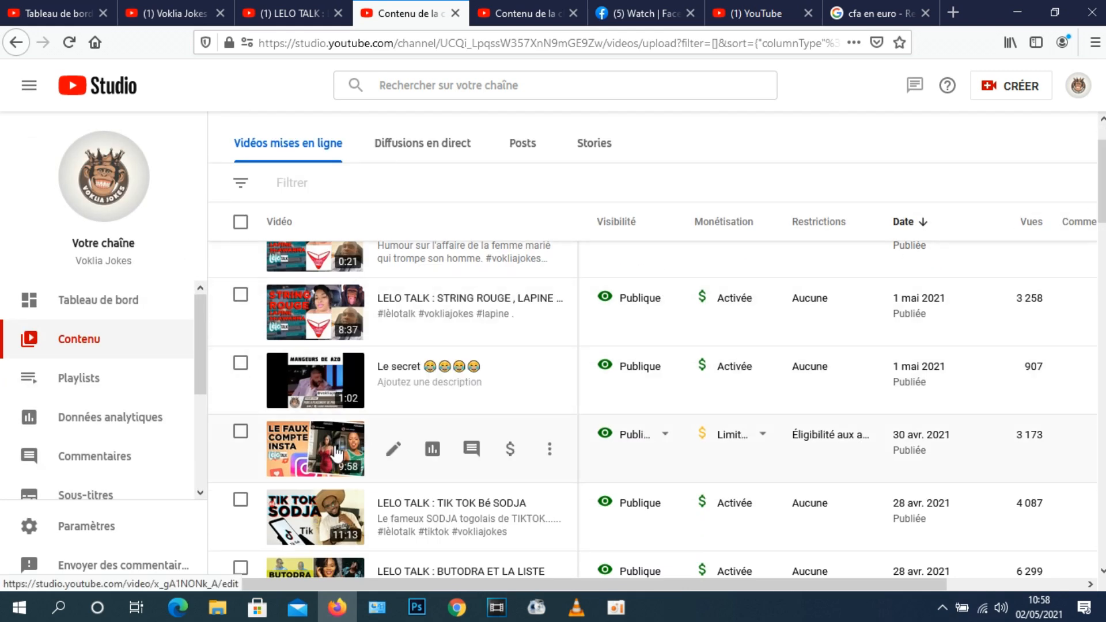
Switch to the Voklia Jokes channel page on YouTube and open the LE FAUX COMPTE INSTA video from its uploads
left_click(282, 16)
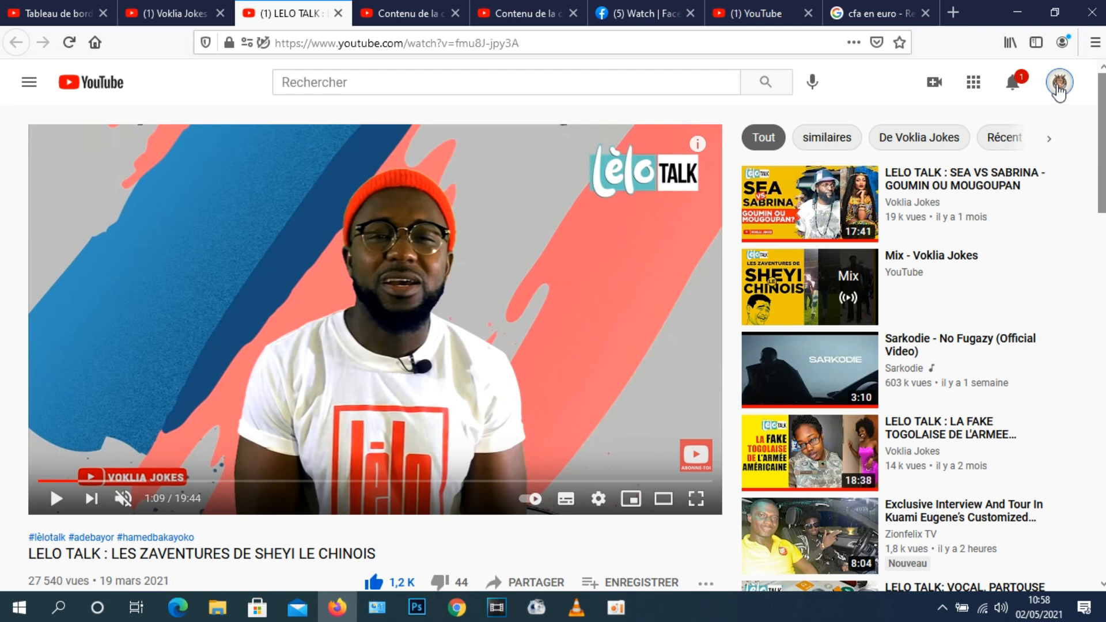
left_click(1059, 82)
left_click(868, 172)
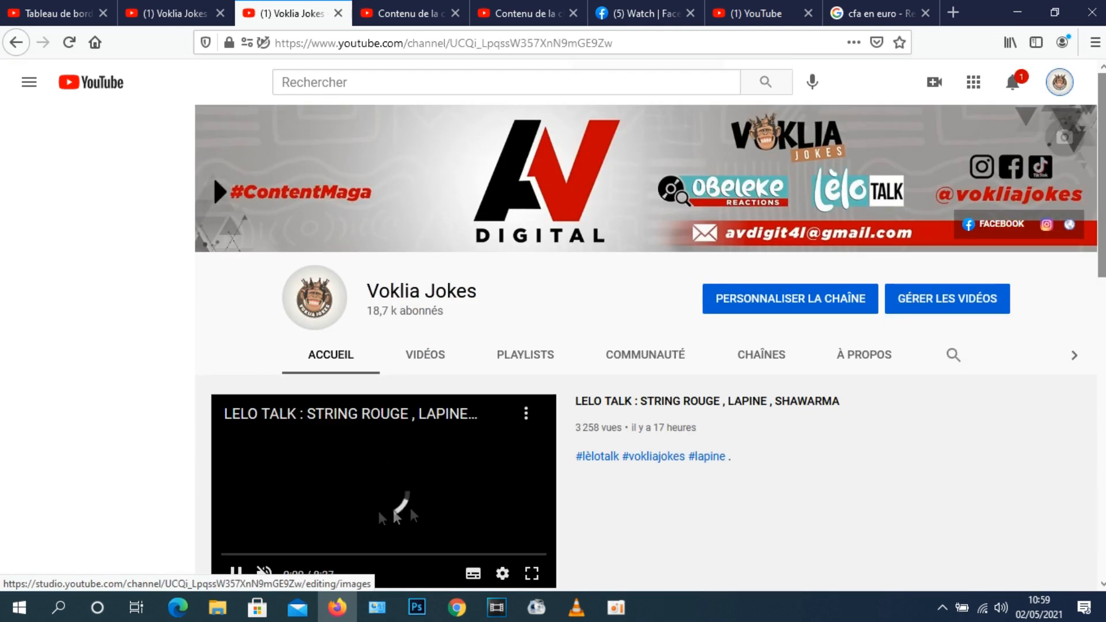
left_click(434, 365)
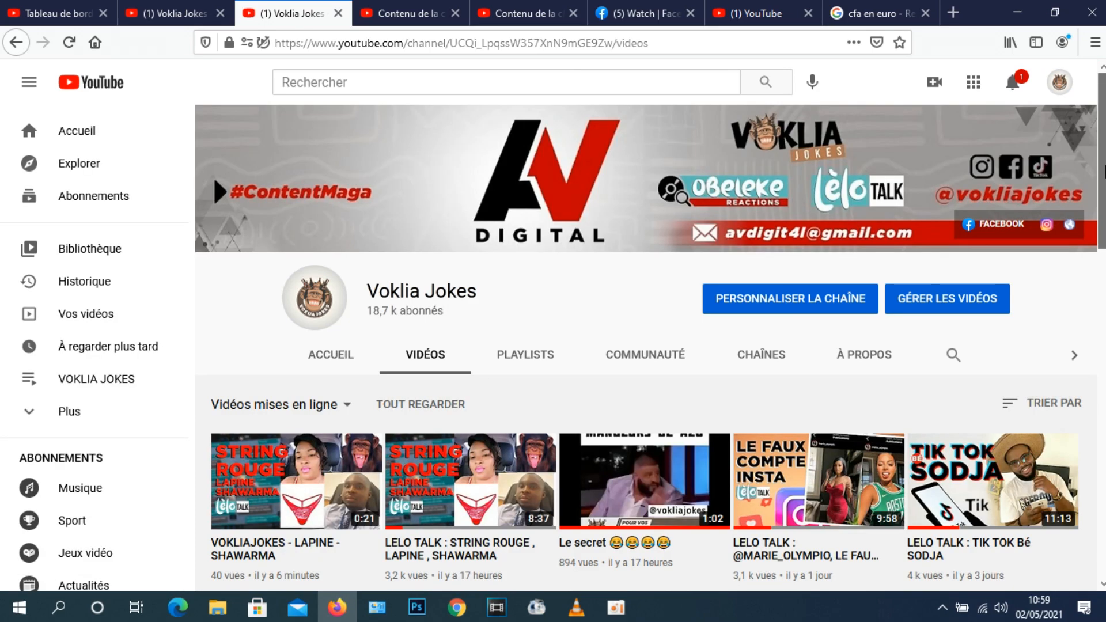
scroll(795, 371, "down", 3)
left_click(795, 371)
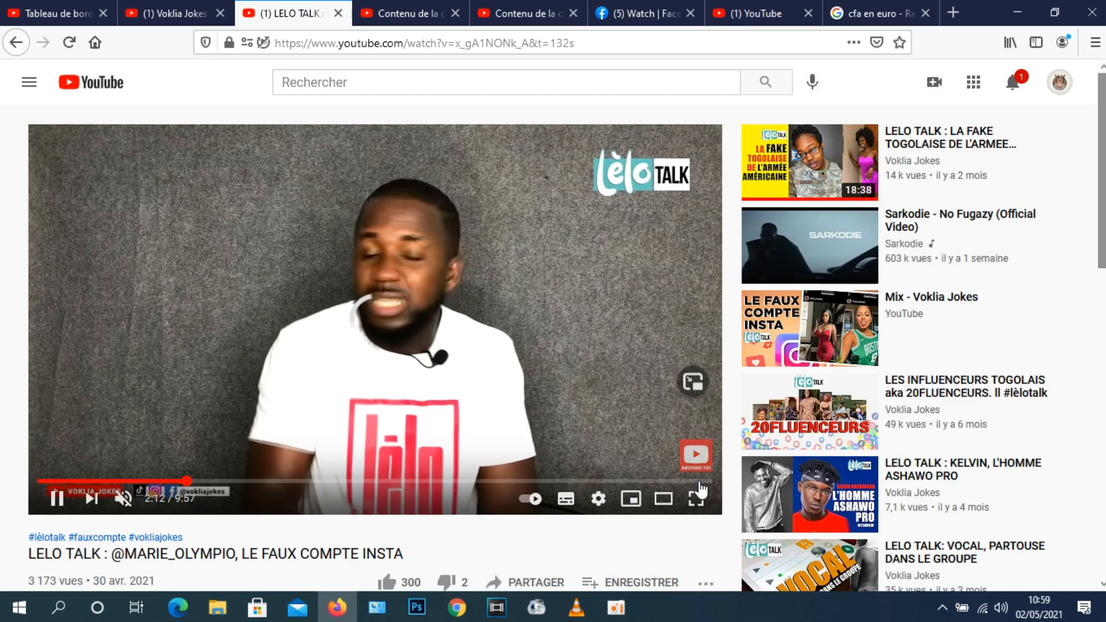
Play the last seconds of the video and pause it where the end screen elements are displayed
left_click(699, 482)
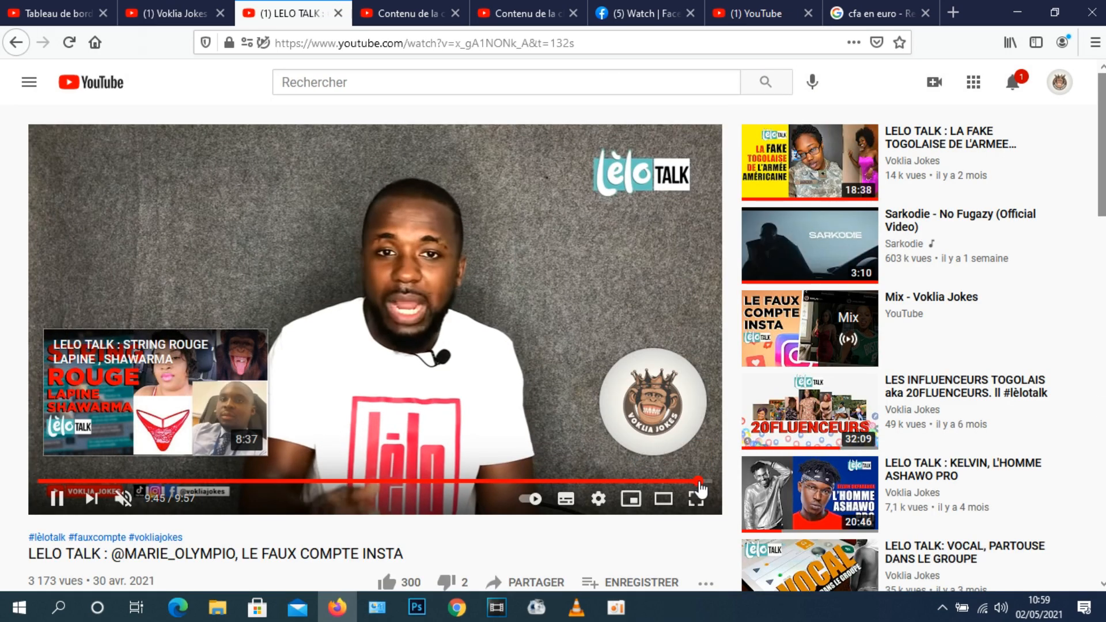
key("Left")
key("Left")
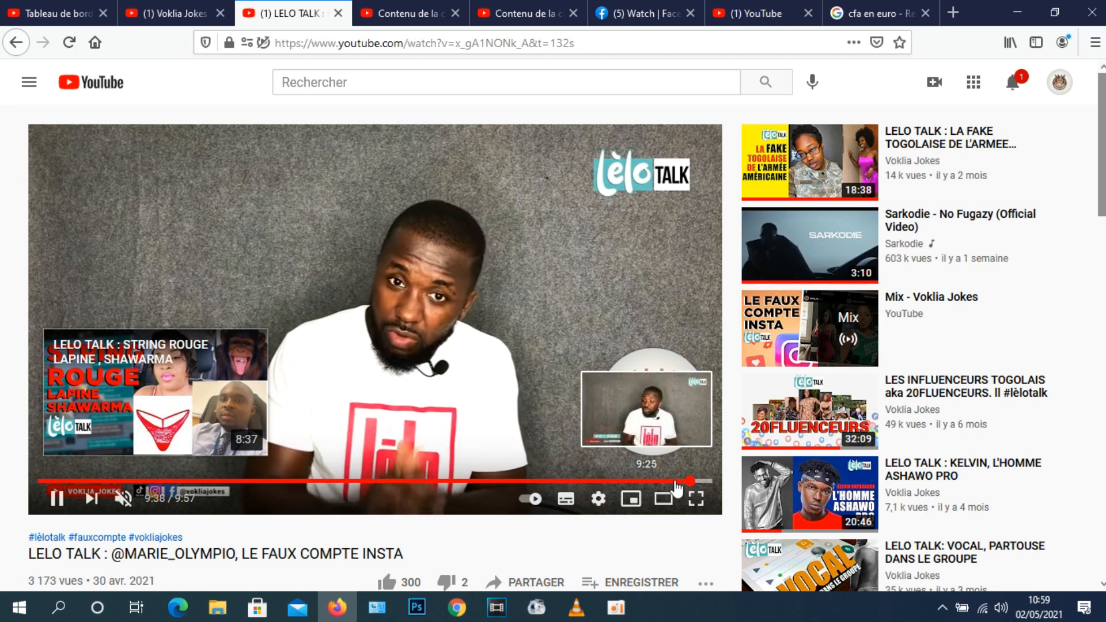
left_click(59, 506)
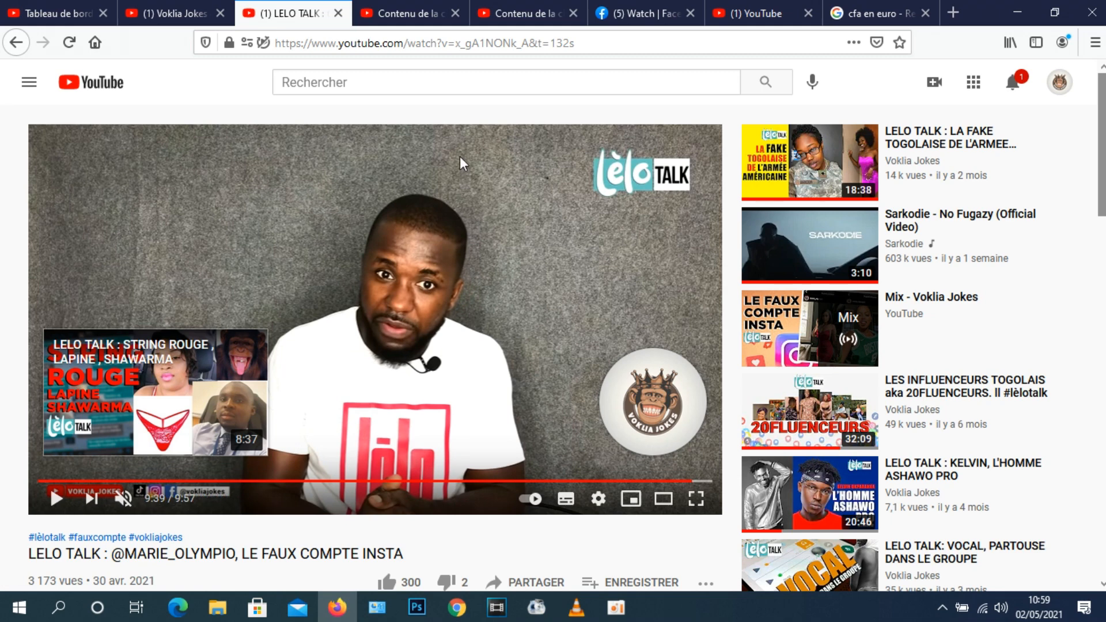
Return to your channel page and view its list of created playlists
left_click(1058, 84)
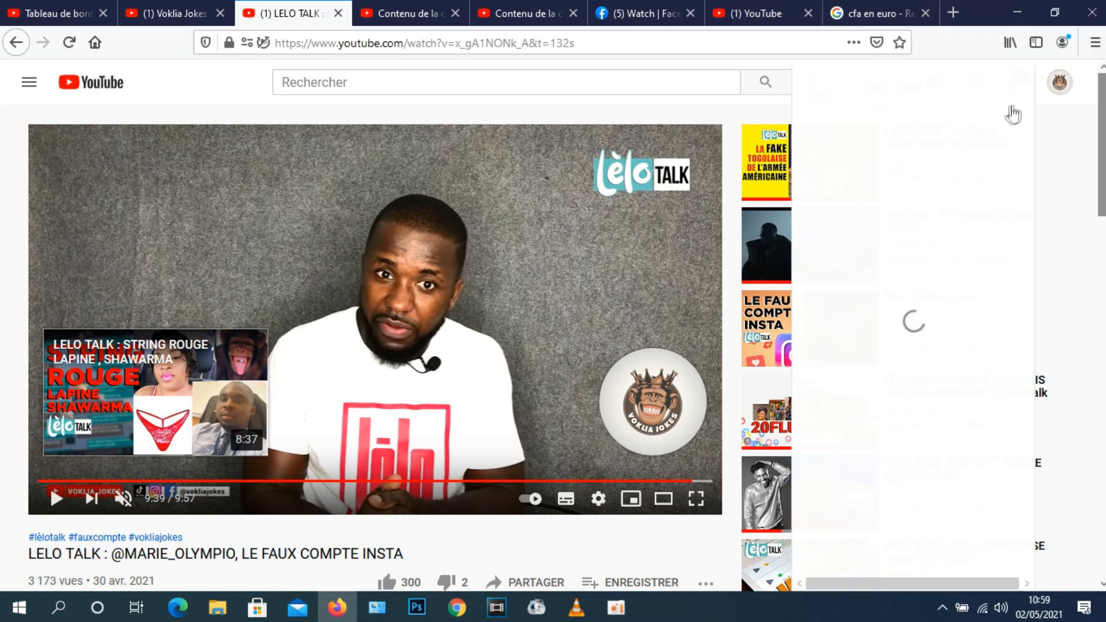
left_click(886, 179)
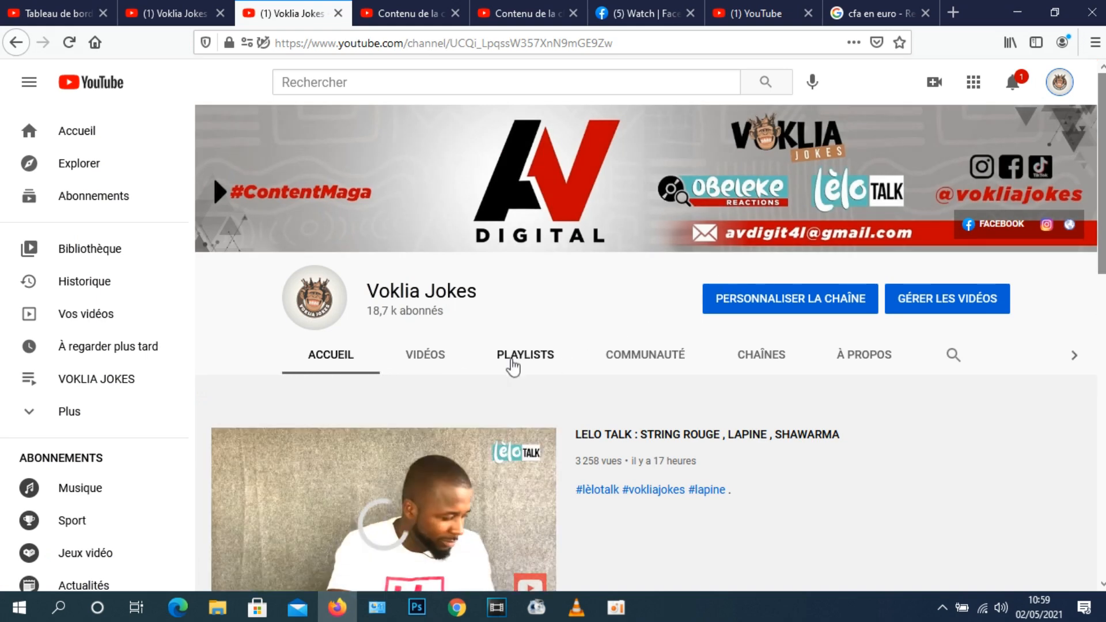
left_click(530, 356)
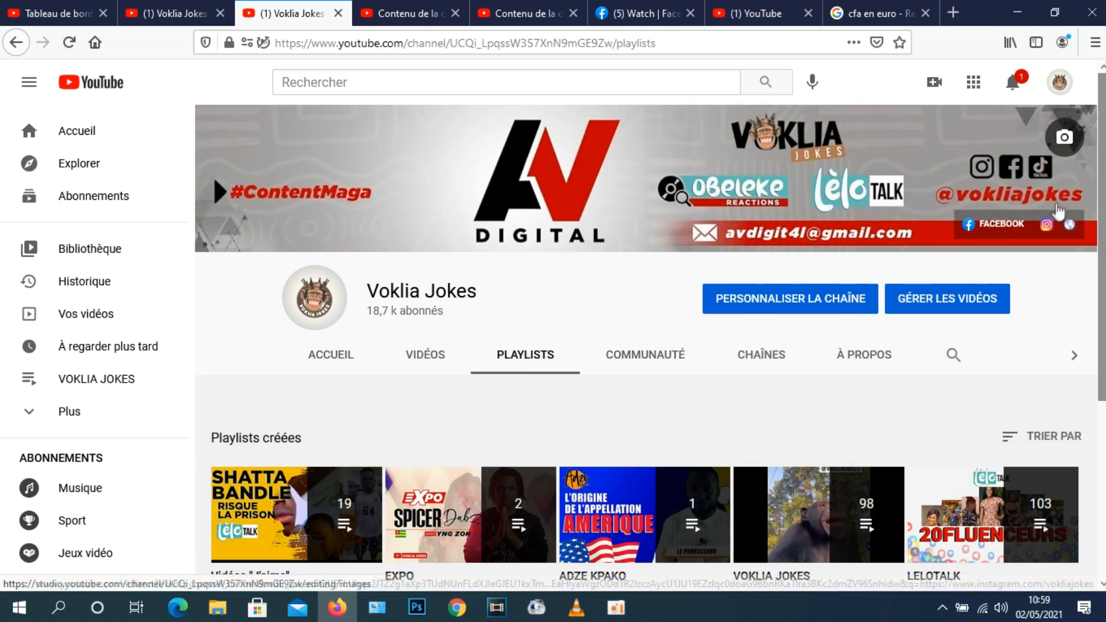
scroll(1102, 294, "down", 3)
Check which playlists the uploaded video LELO TALK : STRING ROUGE , LAPINE , SHAWARMA is saved in, and close the list
left_click(425, 183)
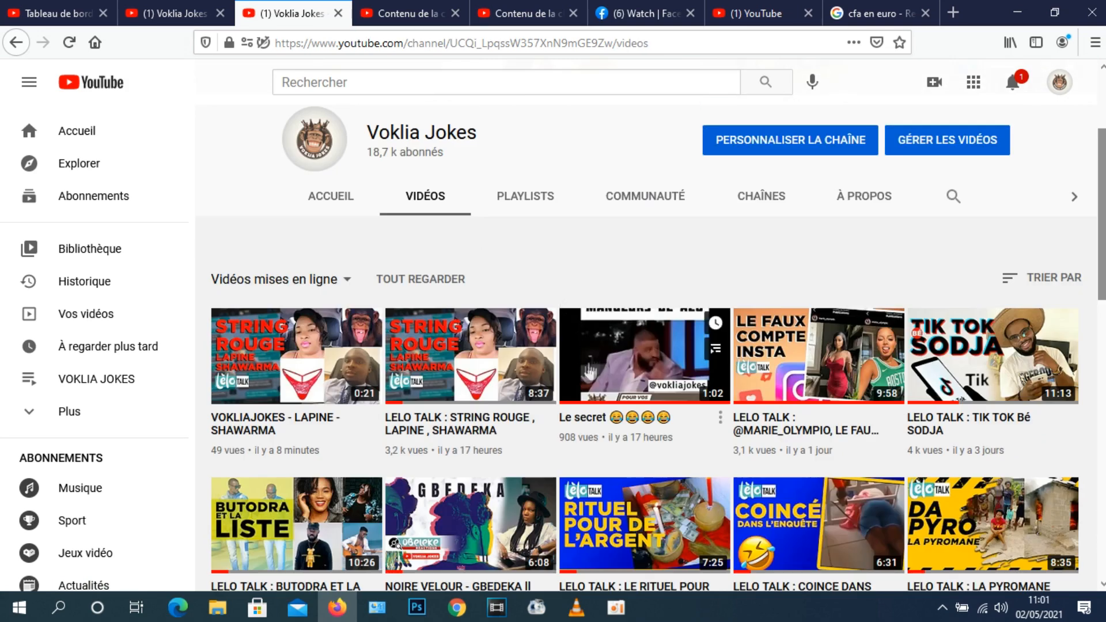
left_click(546, 419)
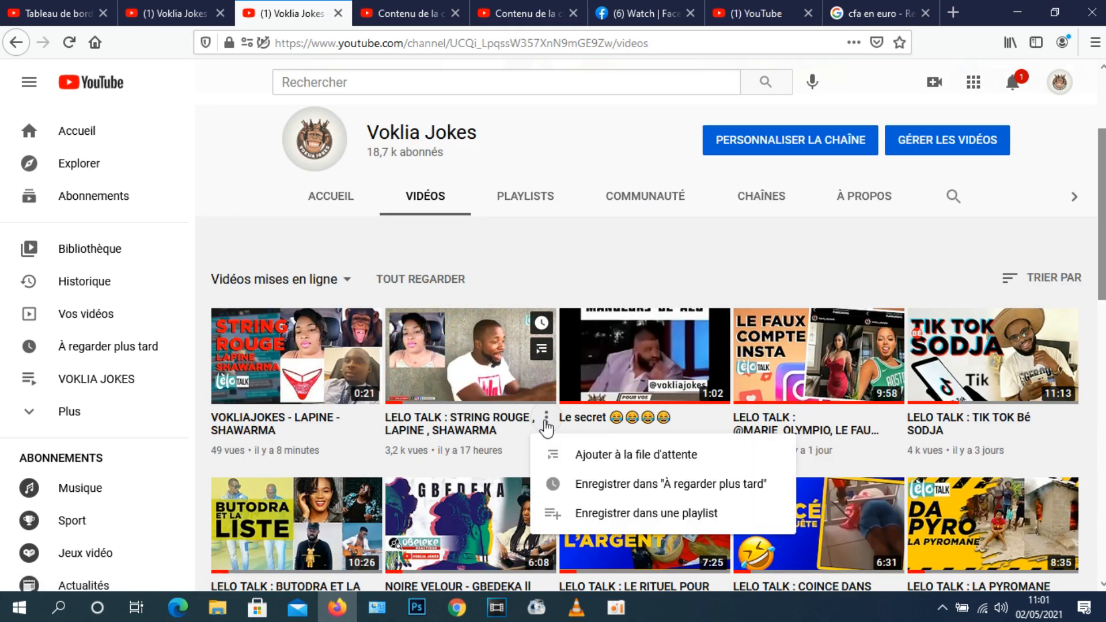
left_click(594, 516)
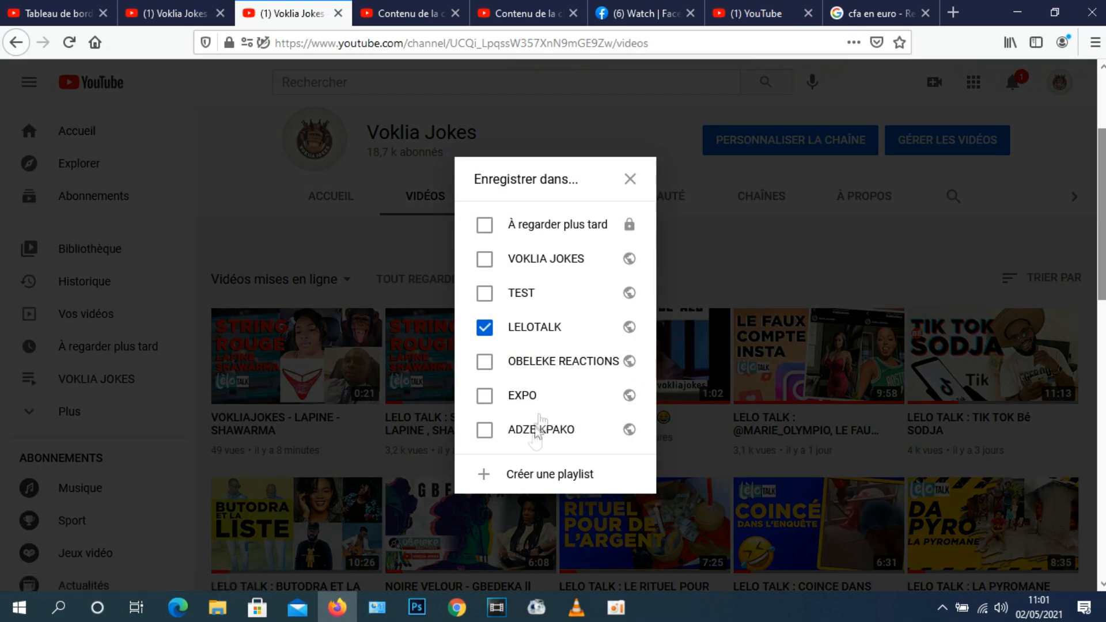
left_click(630, 179)
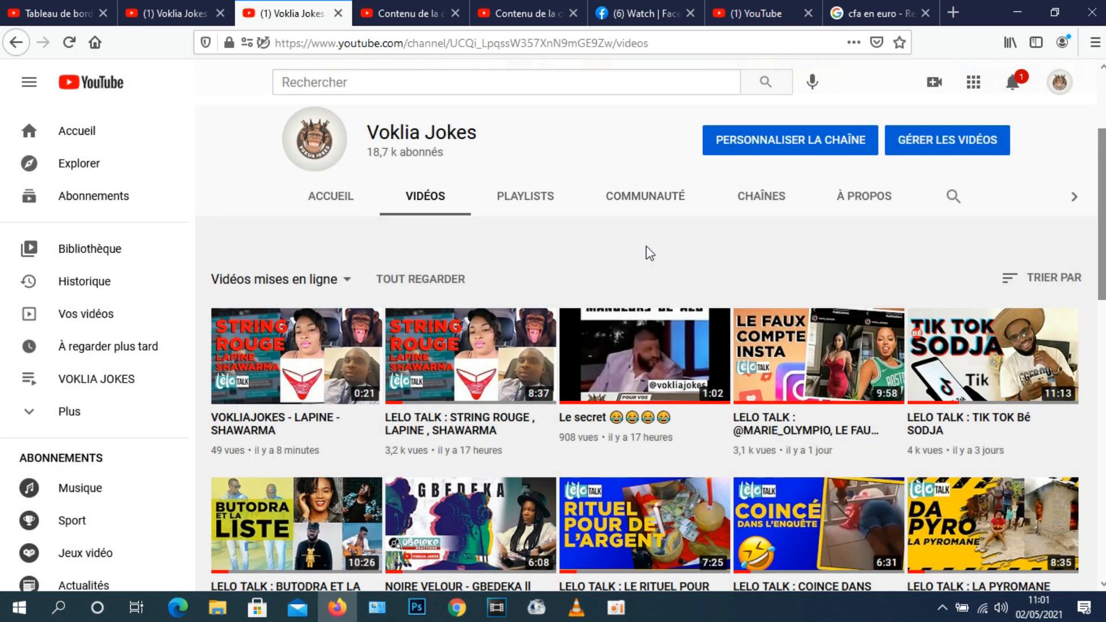
Look through the channel's created playlists again and examine the featured video on the channel home page
left_click(537, 197)
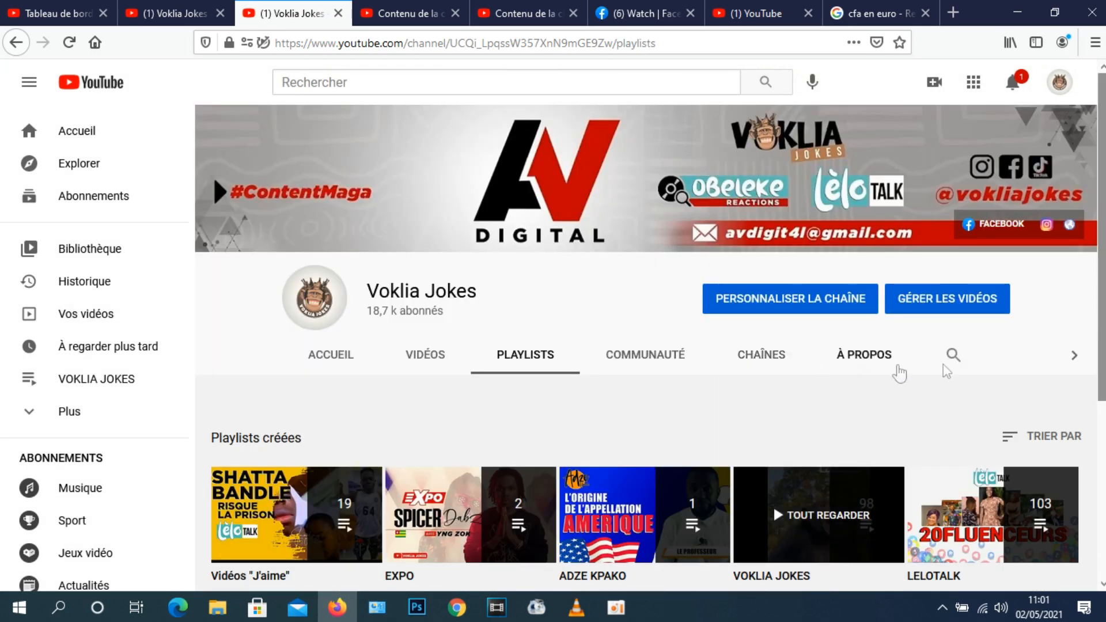
scroll(212, 174, "down", 3)
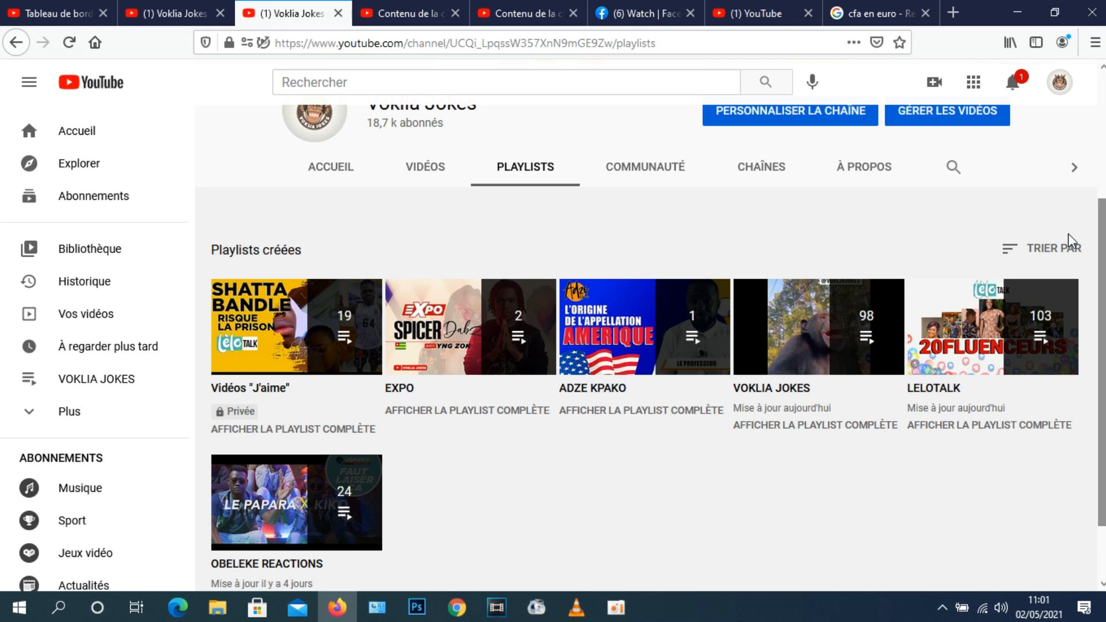
left_click_drag(1100, 268, 1103, 112)
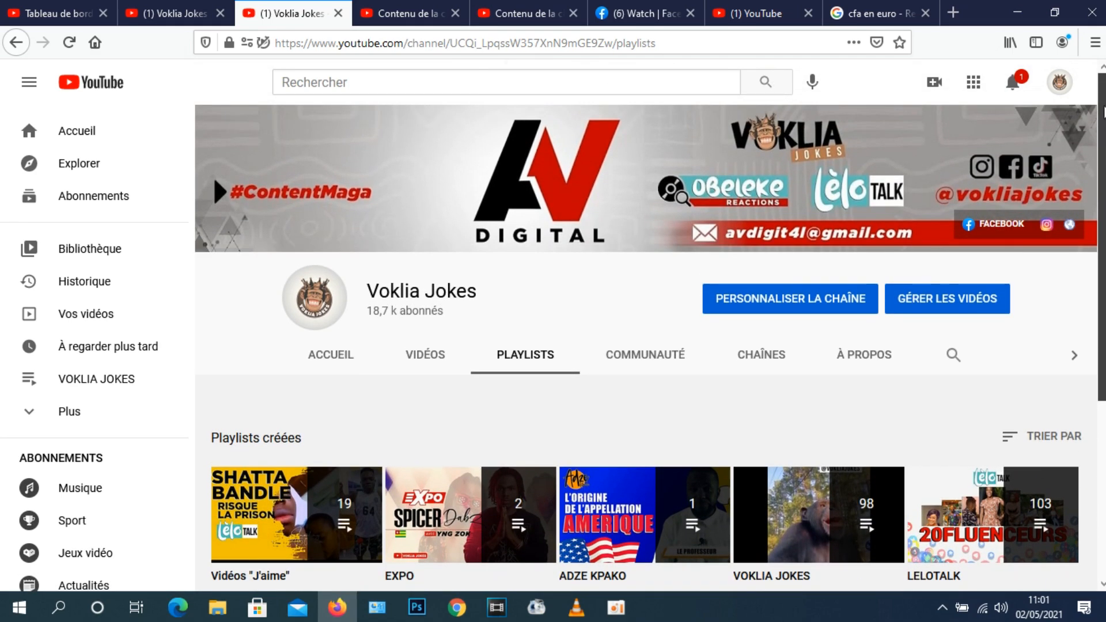
left_click(1059, 84)
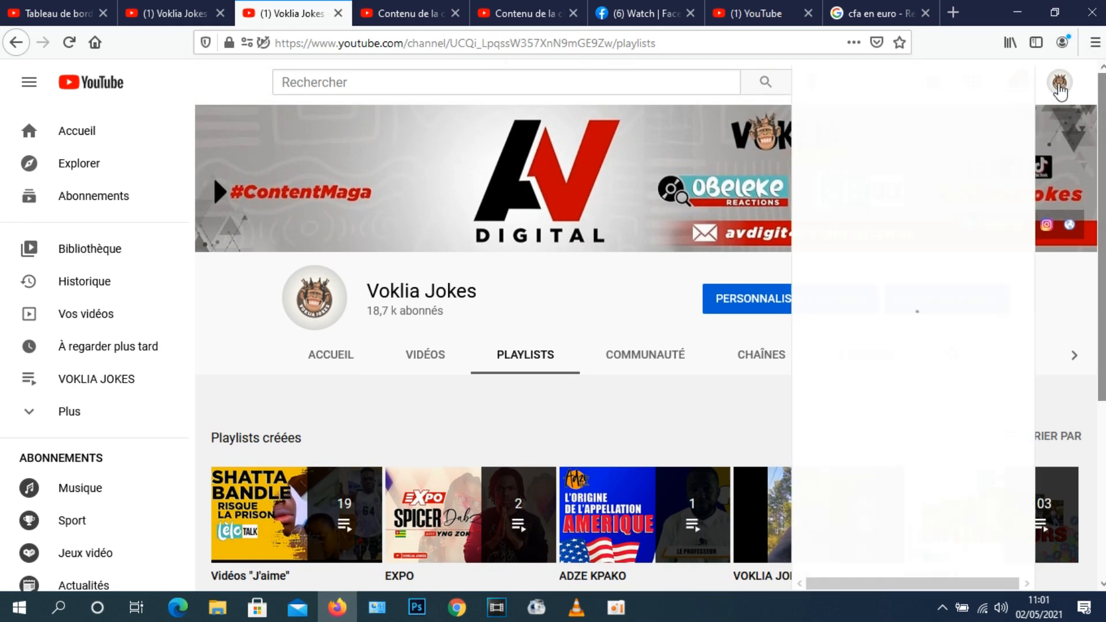
left_click(870, 173)
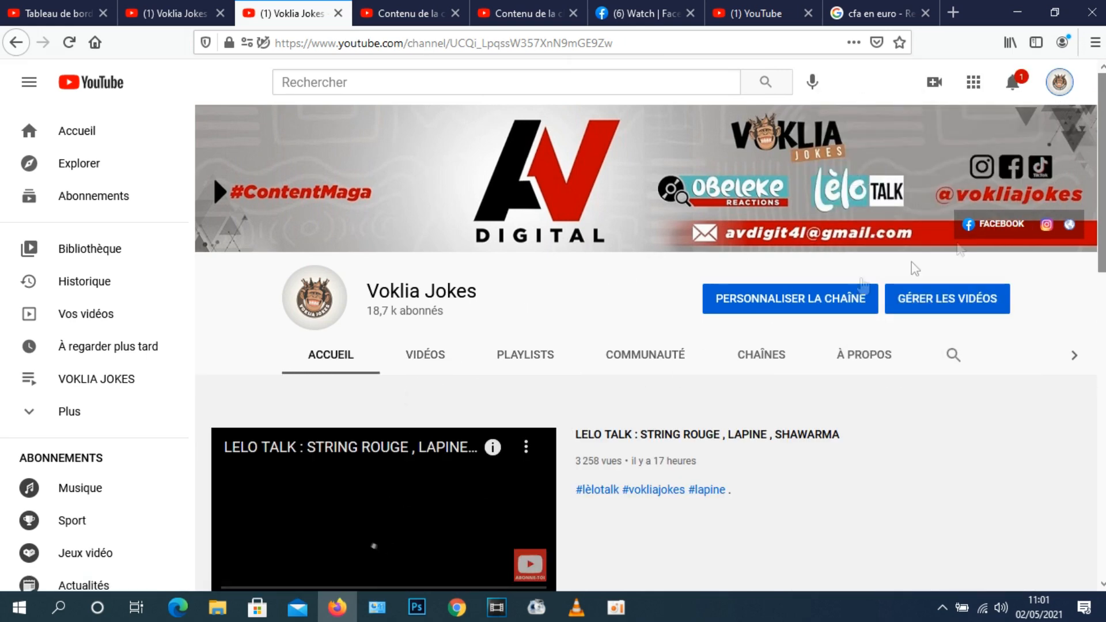
scroll(915, 268, "down", 2)
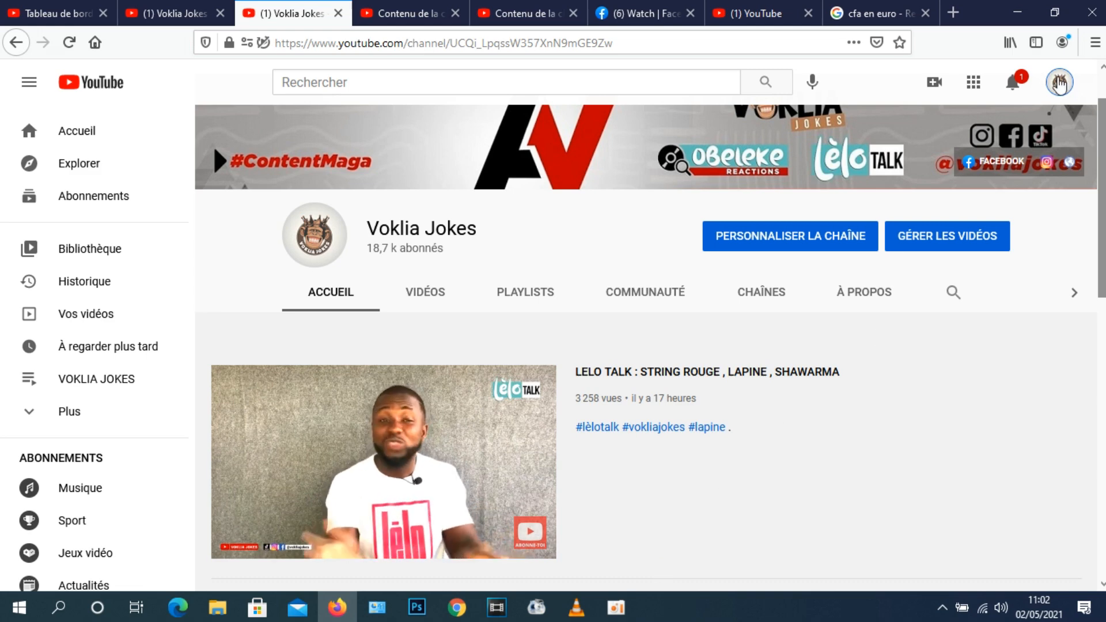
Switch to YouTube Studio and open the channel customisation page showing the home page layout
left_click(1059, 84)
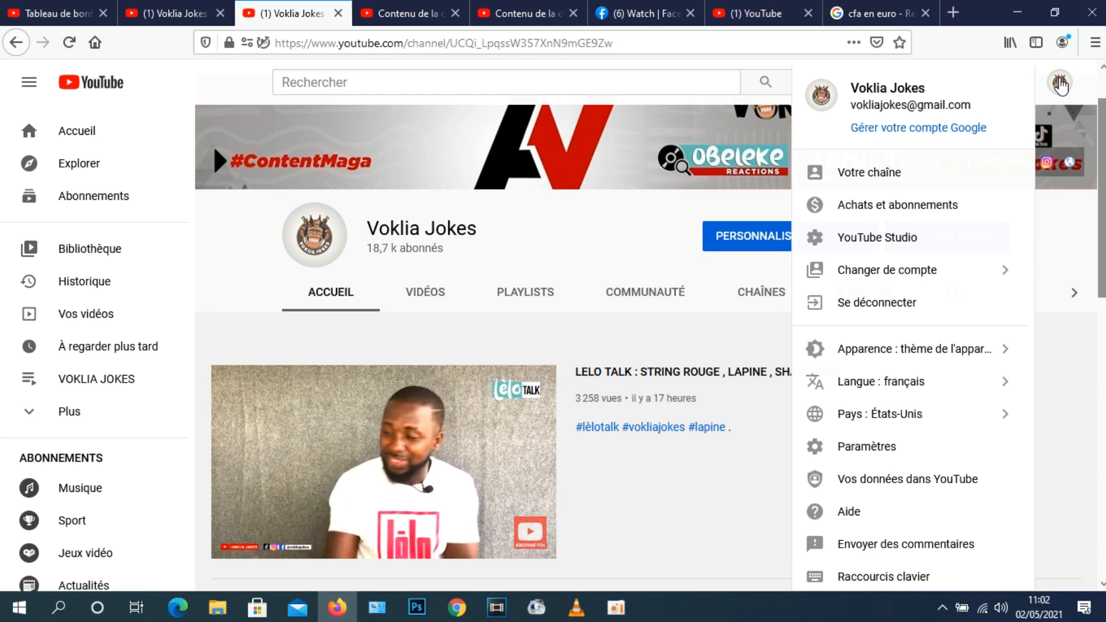
left_click(888, 252)
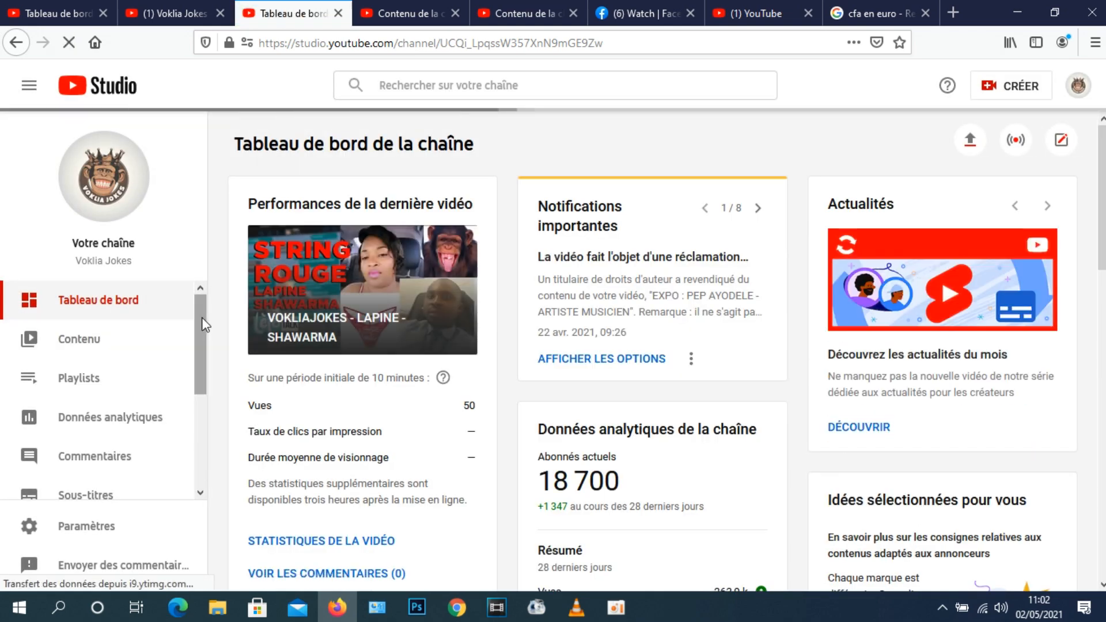
left_click_drag(202, 320, 192, 416)
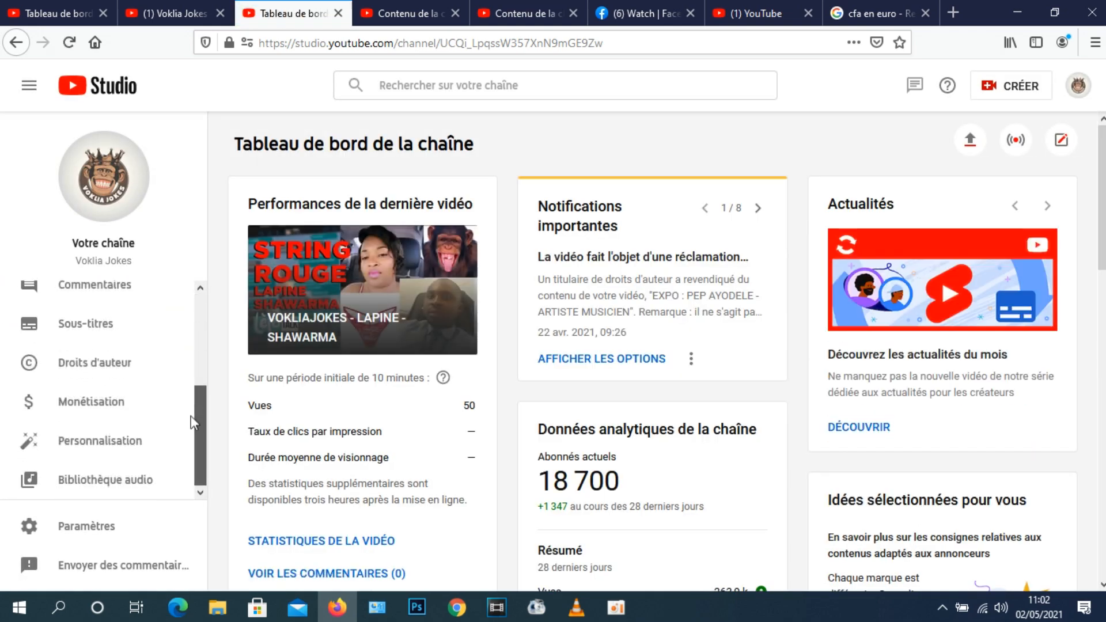
left_click(118, 449)
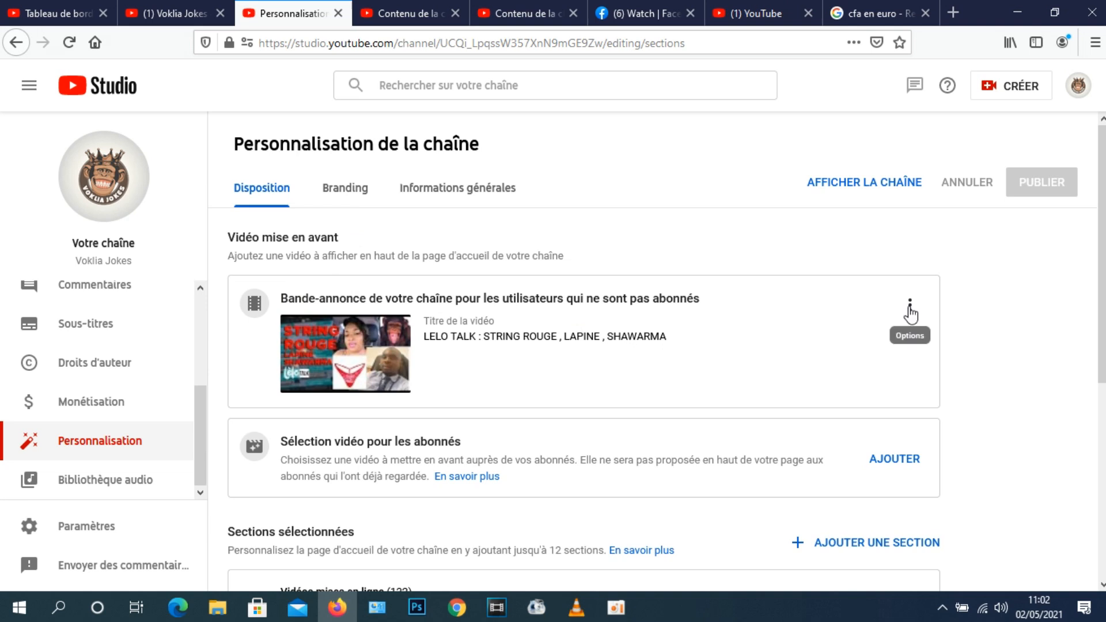
Remove the channel trailer shown to non-subscribers, and add the video LELO TALK : STRING ROUGE , LAPINE , SHAWARMA back as the trailer
left_click(910, 305)
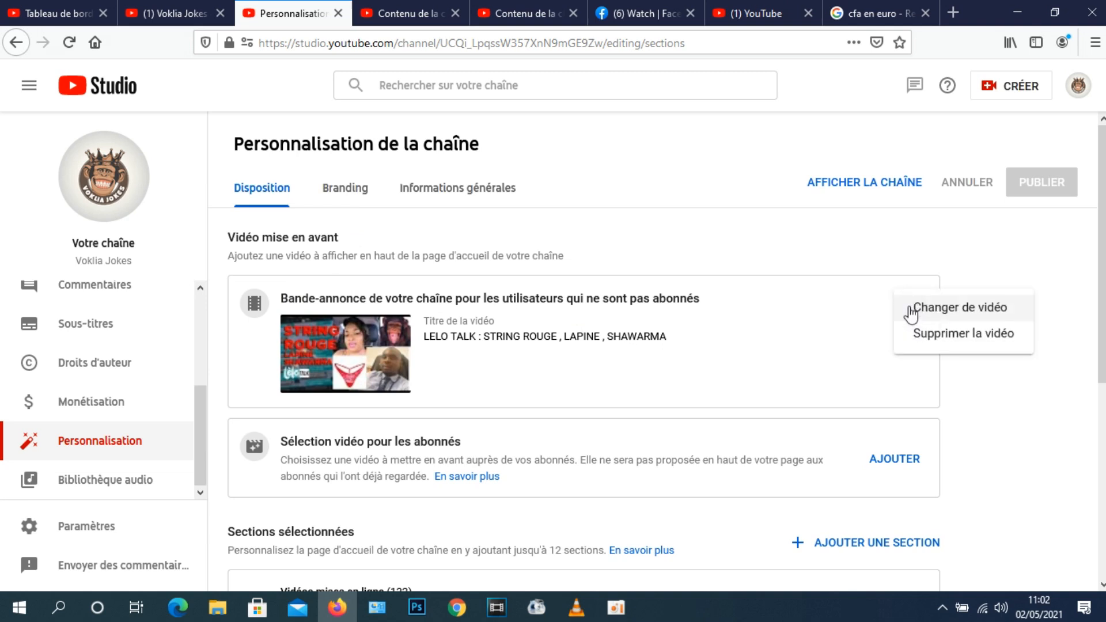
left_click(918, 334)
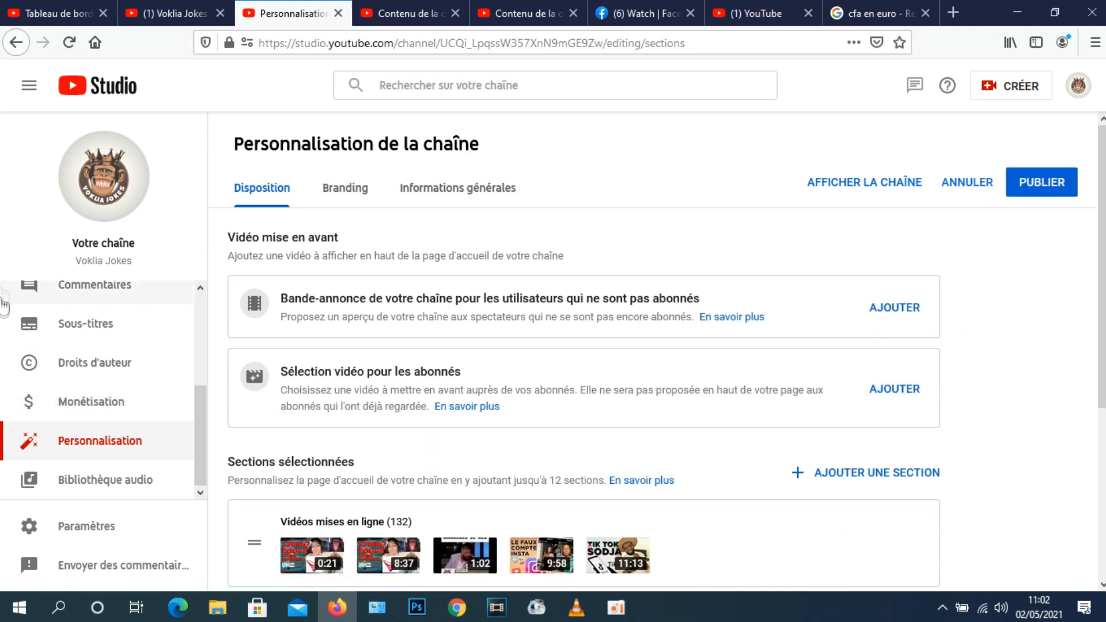
left_click(914, 308)
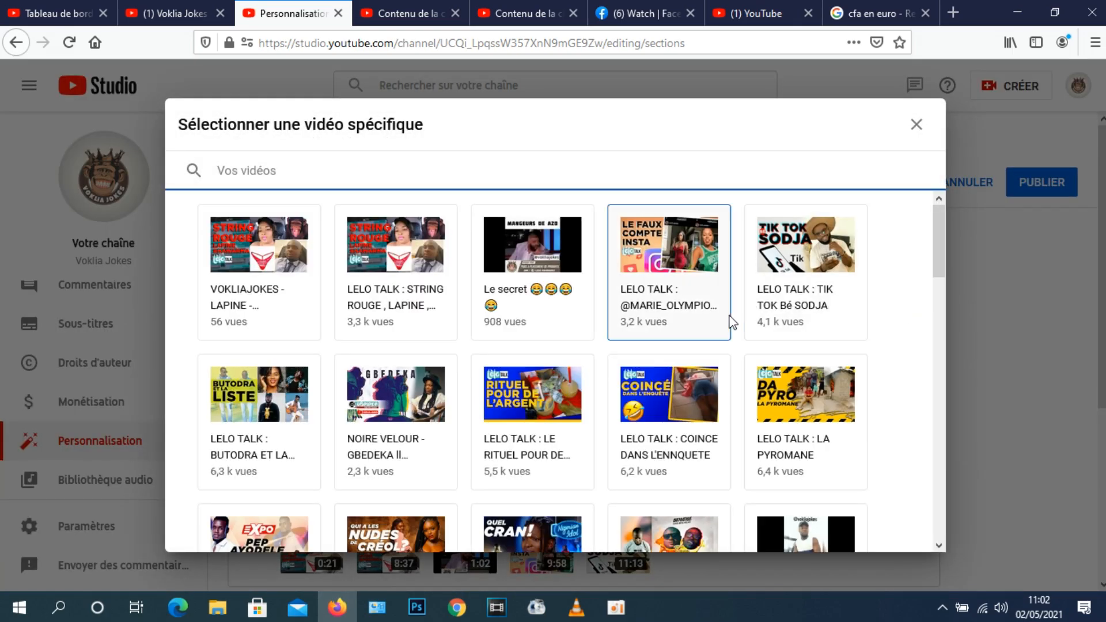
left_click(943, 333)
left_click(937, 229)
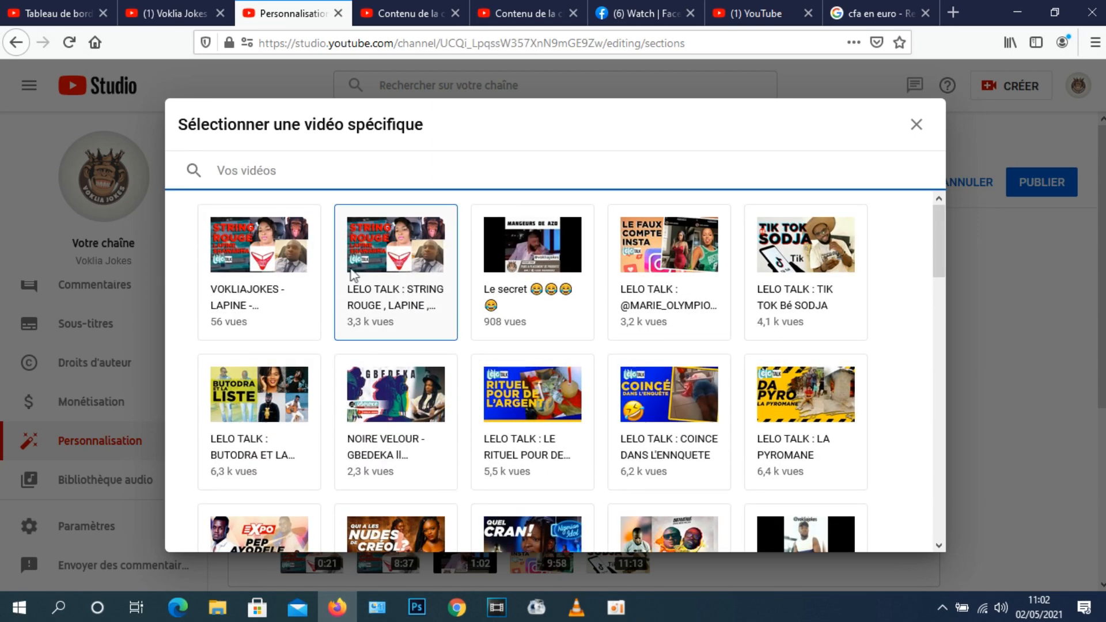
left_click(358, 255)
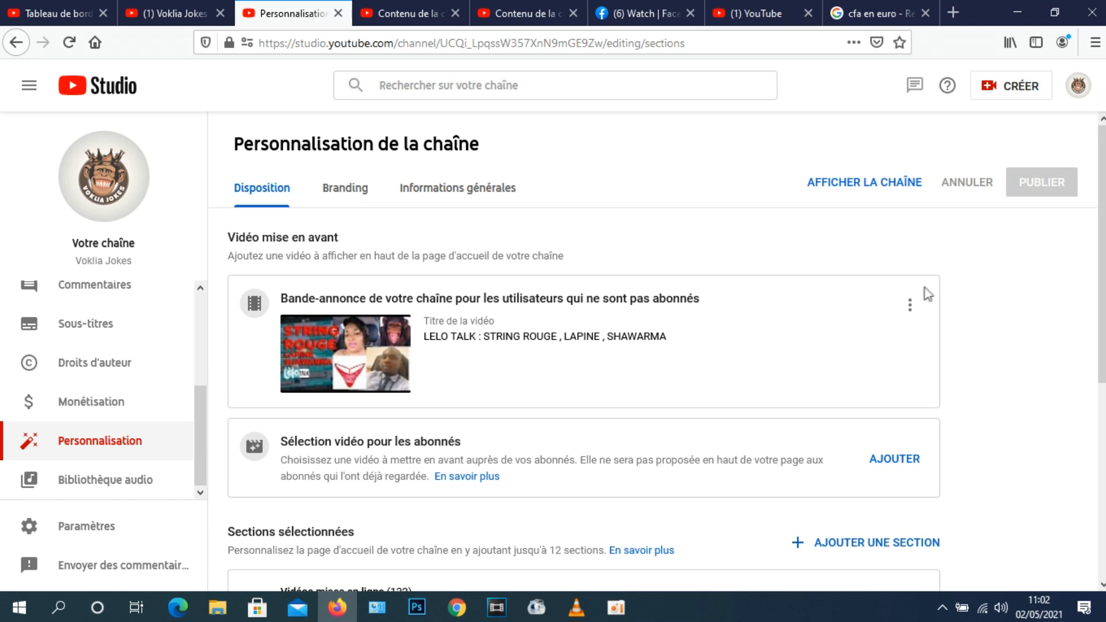
Replace the channel trailer for non-subscribers with the video Le secret 😂😂😂😂, and publish the change before opening the channel page
left_click(909, 305)
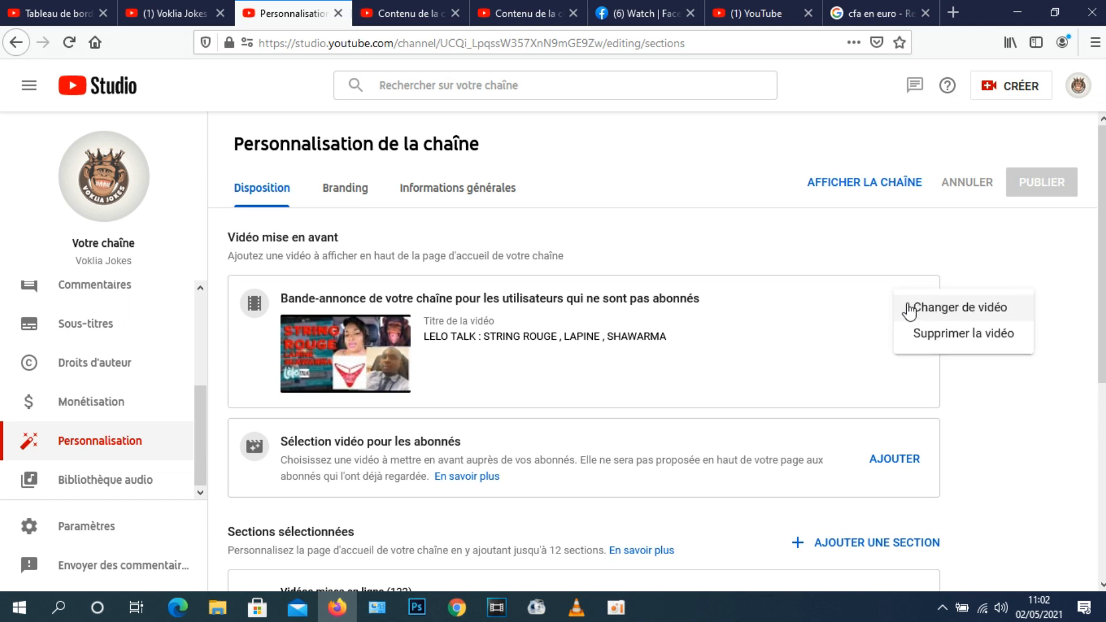
left_click(926, 311)
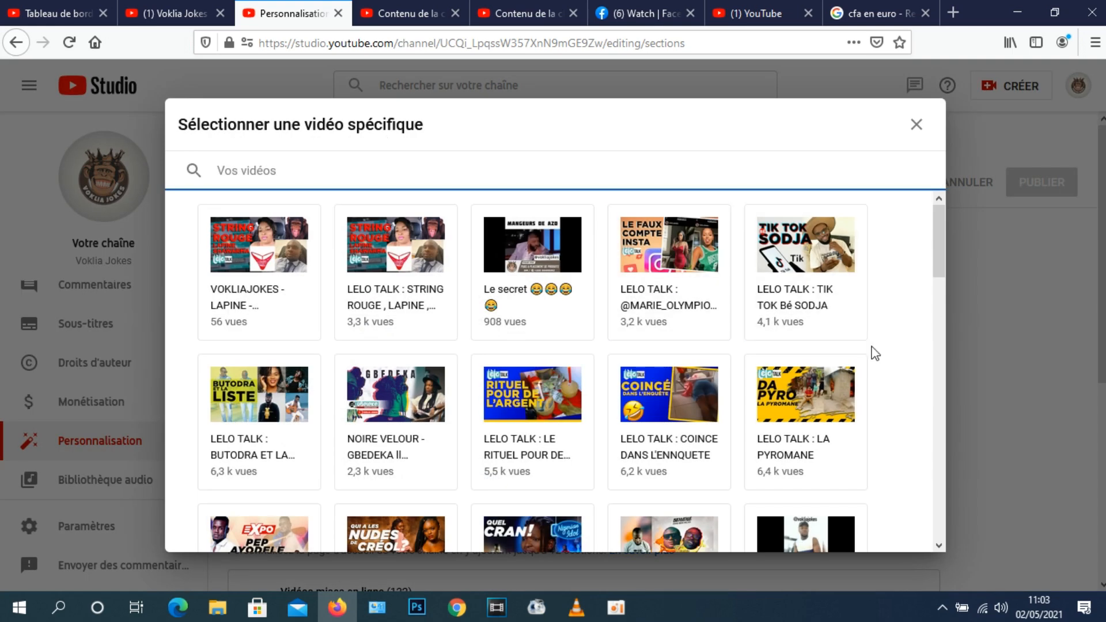
left_click(549, 263)
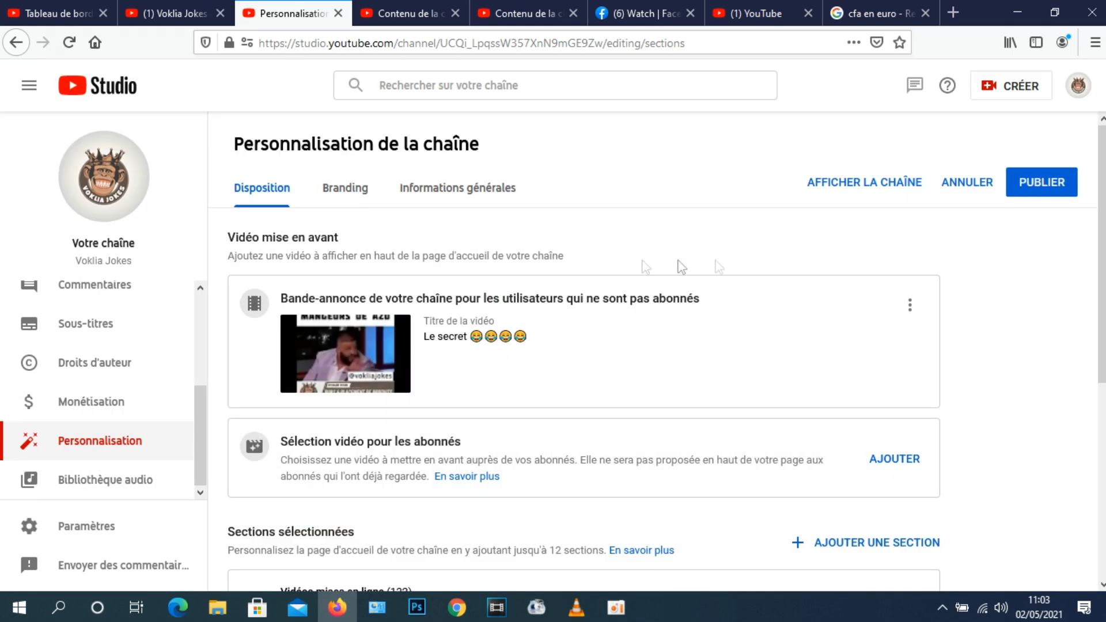
left_click(1044, 188)
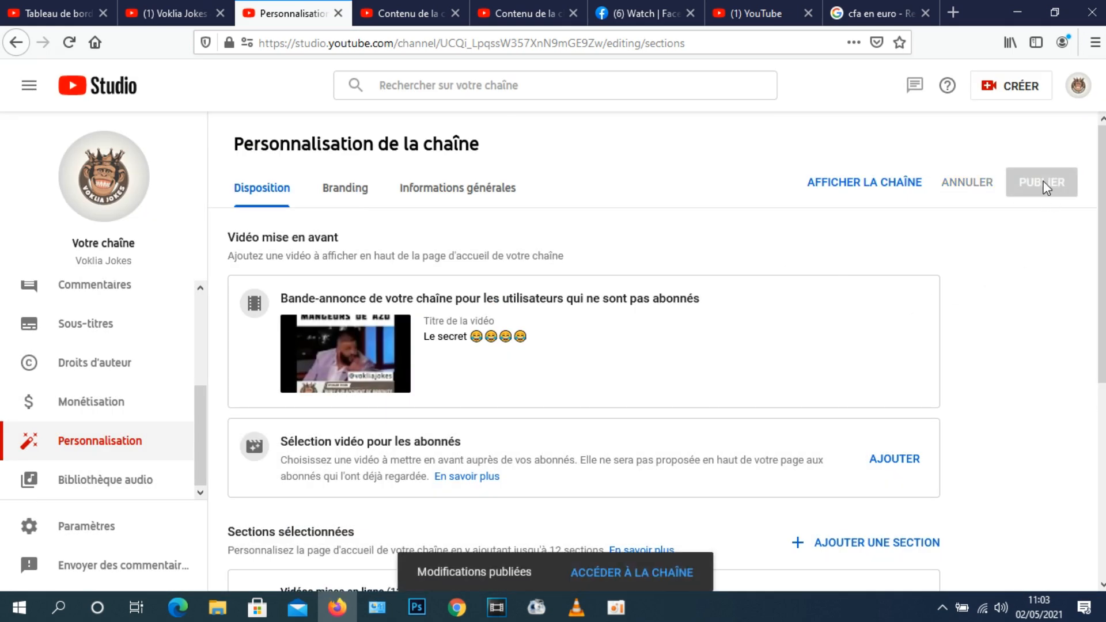
left_click(862, 183)
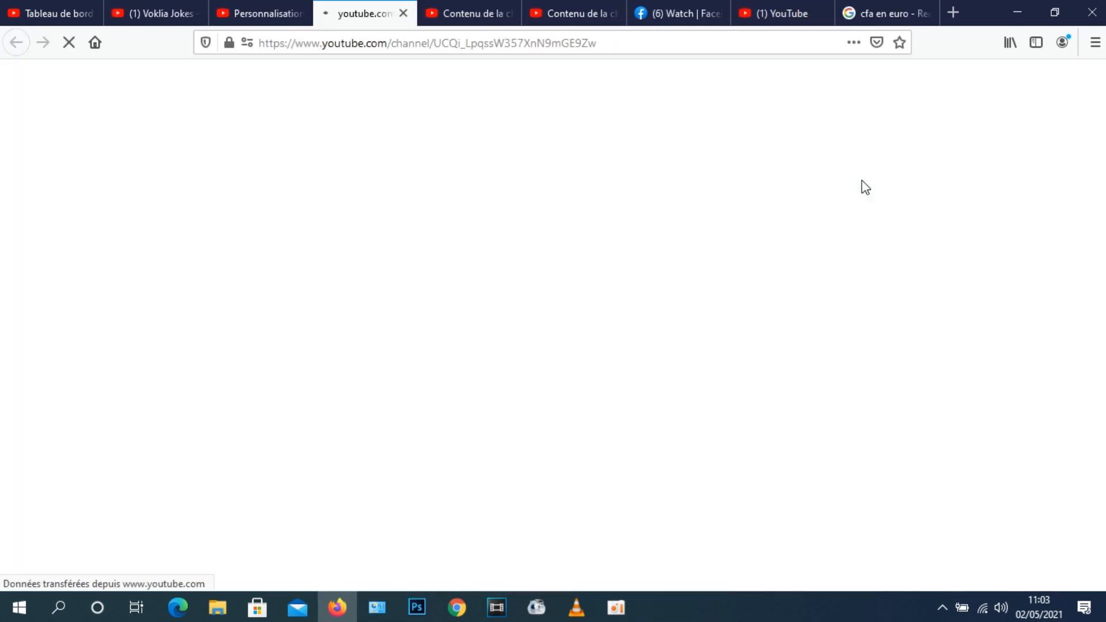